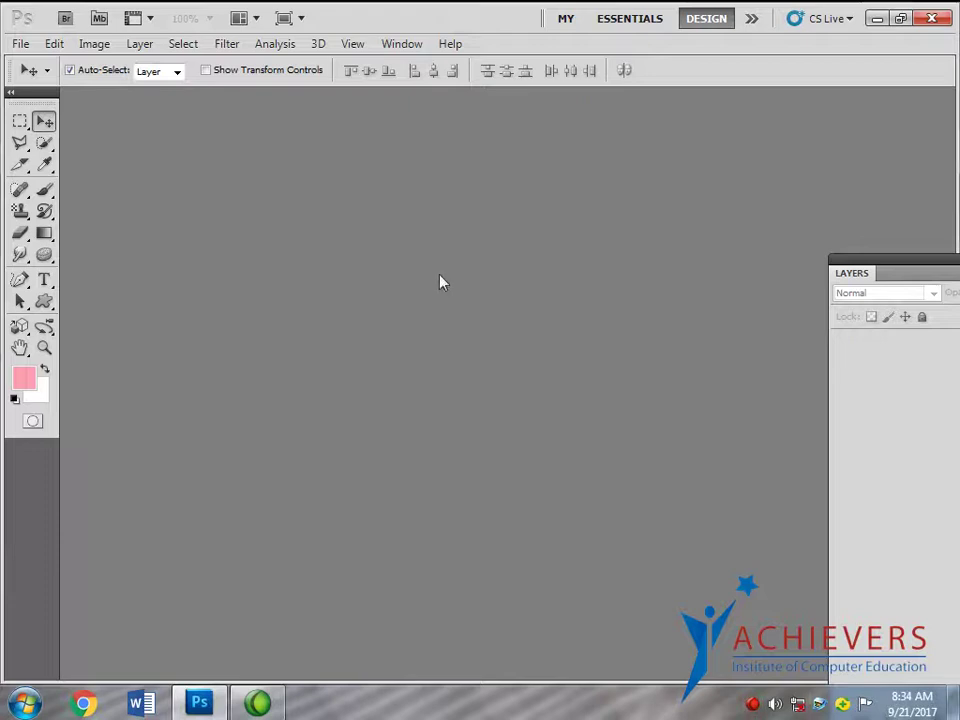
- Create a new 640 × 480 document from the Web preset
{"action": "left_click", "coordinate": [18, 44]}
{"action": "left_click", "coordinate": [58, 63]}
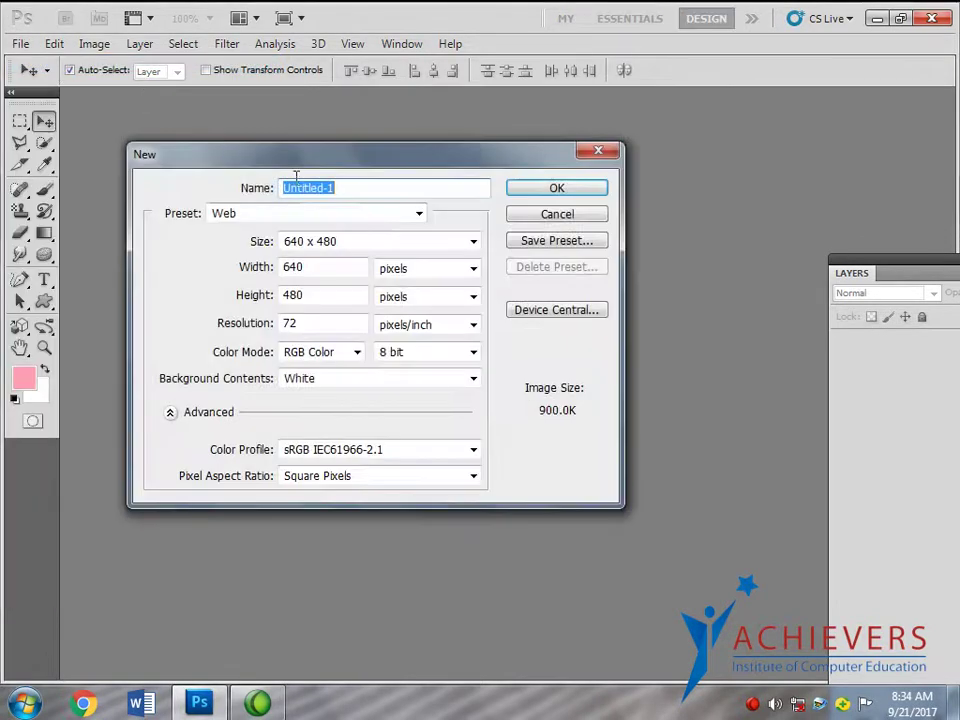
{"action": "left_click", "coordinate": [570, 192]}
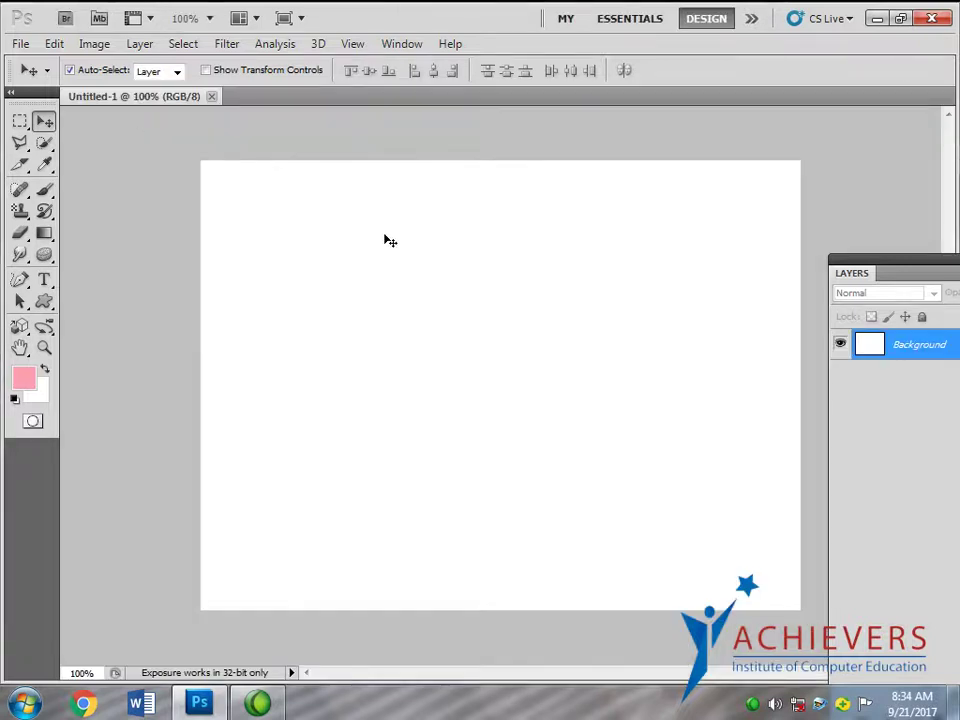
- Reposition the Layers panel and add an empty Layer 1 above the Background
{"action": "left_click_drag", "start_coordinate": [893, 262], "coordinate": [768, 136]}
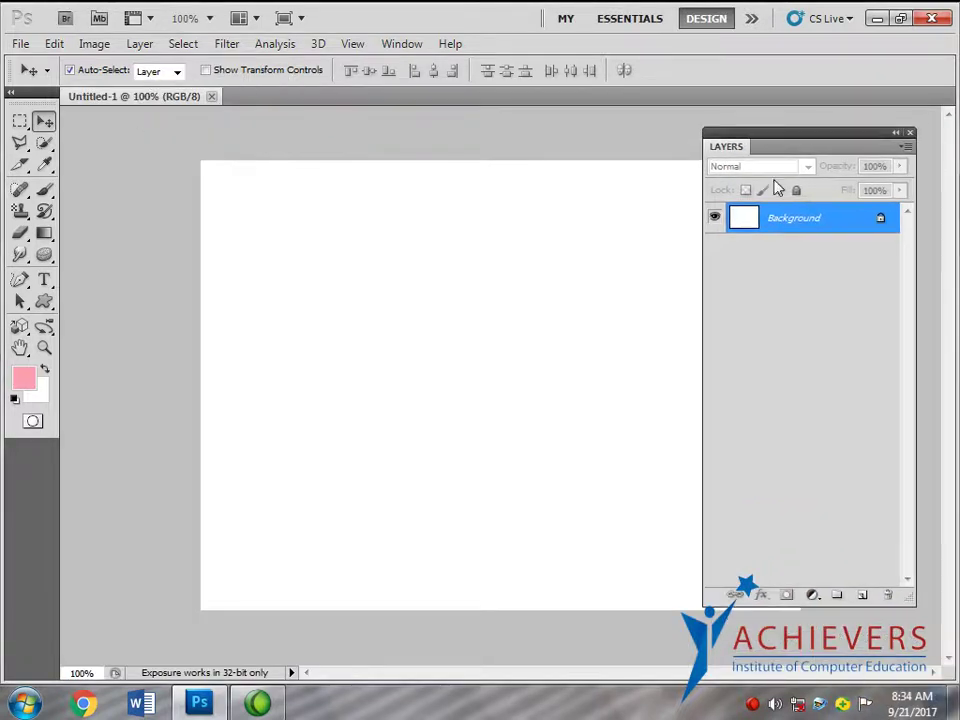
{"action": "left_click", "coordinate": [863, 597]}
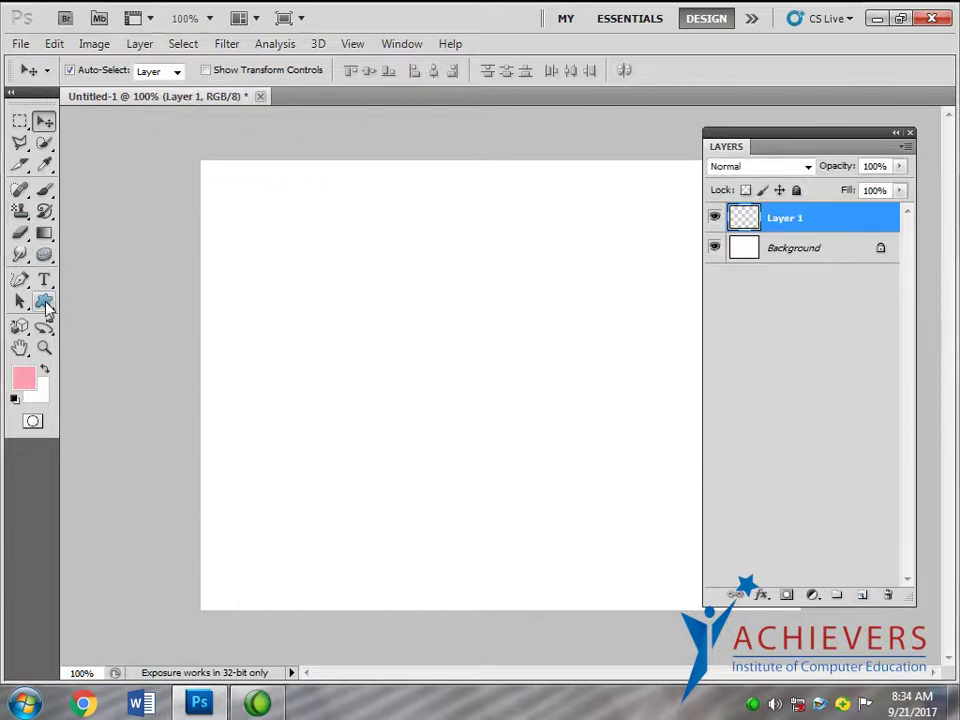
{"action": "left_click", "coordinate": [45, 302]}
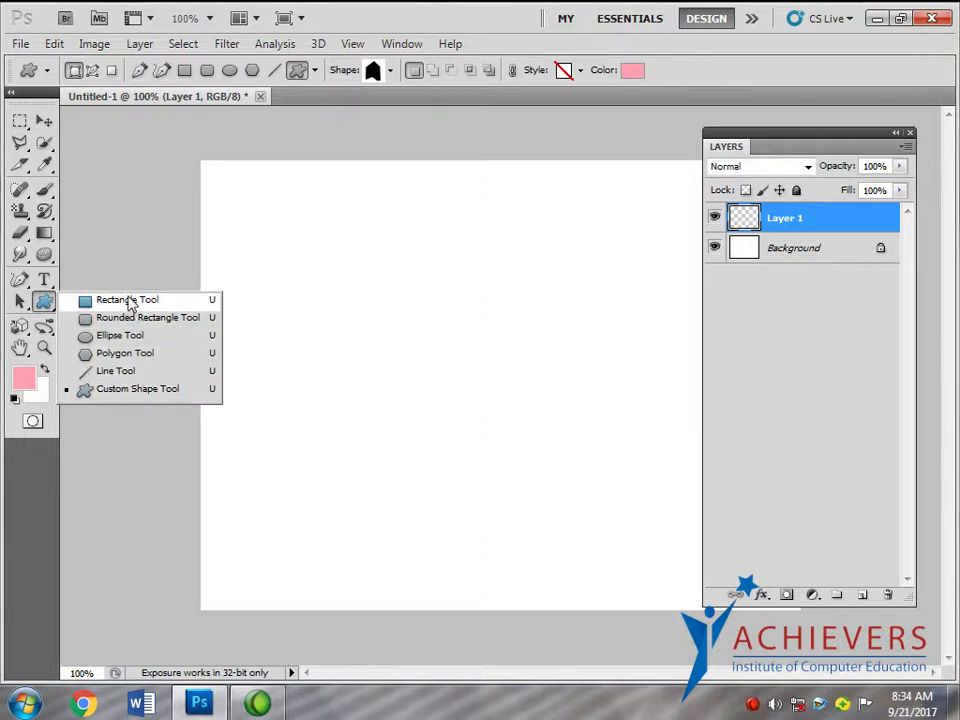
{"action": "left_click", "coordinate": [133, 390]}
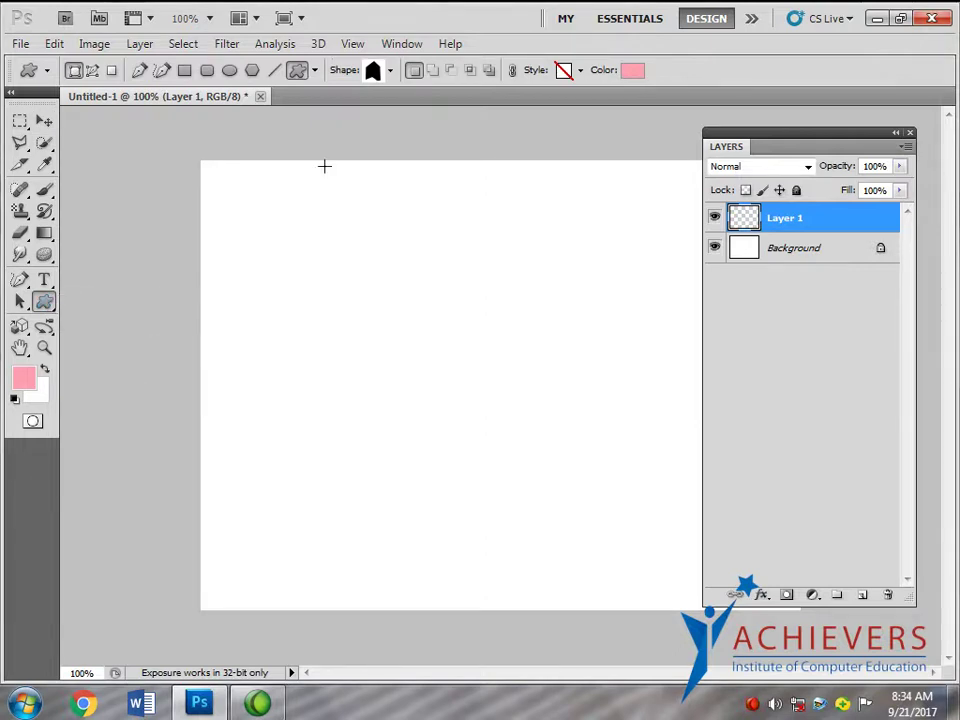
{"action": "left_click", "coordinate": [389, 72]}
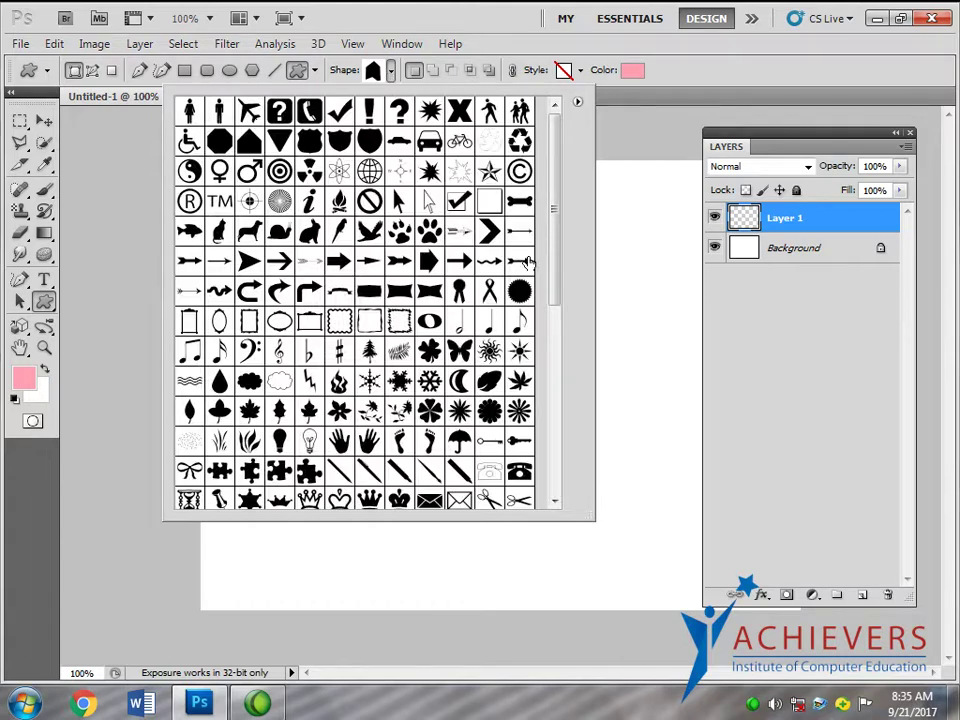
{"action": "mouse_move", "coordinate": [557, 174]}
{"action": "left_mouse_down"}
{"action": "mouse_move", "coordinate": [548, 286]}
{"action": "mouse_move", "coordinate": [556, 203]}
{"action": "left_mouse_up"}
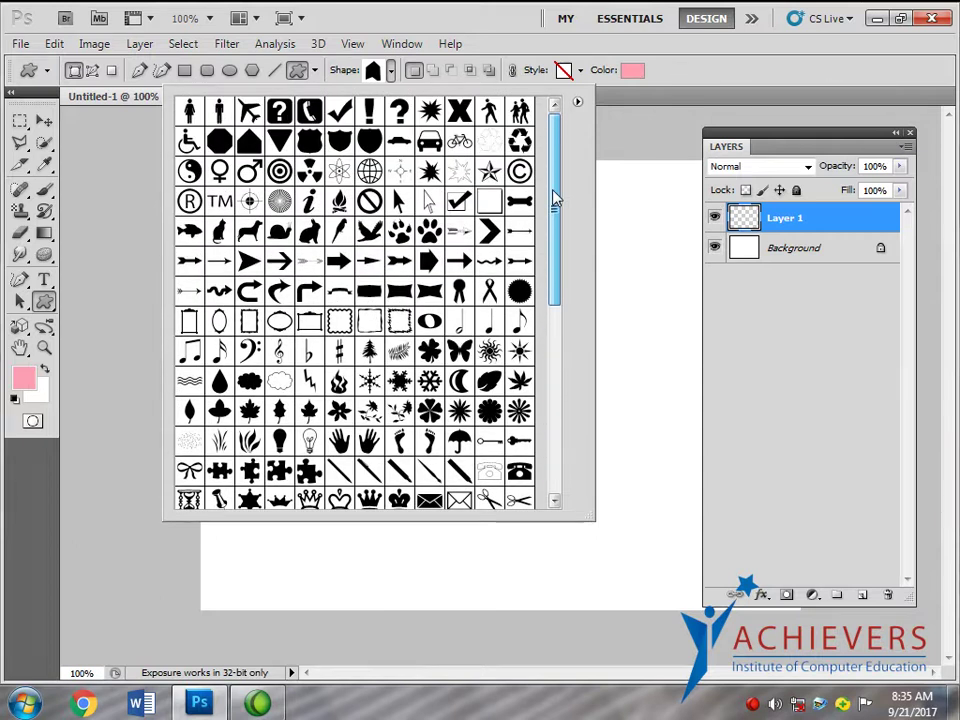
{"action": "left_click_drag", "start_coordinate": [556, 200], "coordinate": [553, 277]}
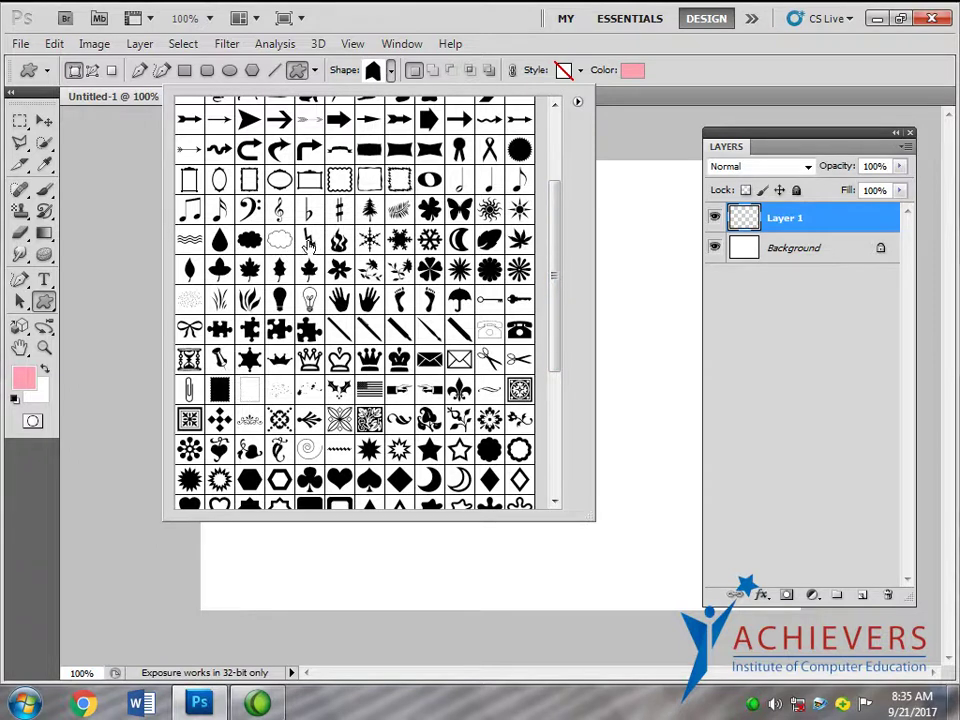
{"action": "left_click", "coordinate": [769, 253]}
{"action": "left_click", "coordinate": [736, 256]}
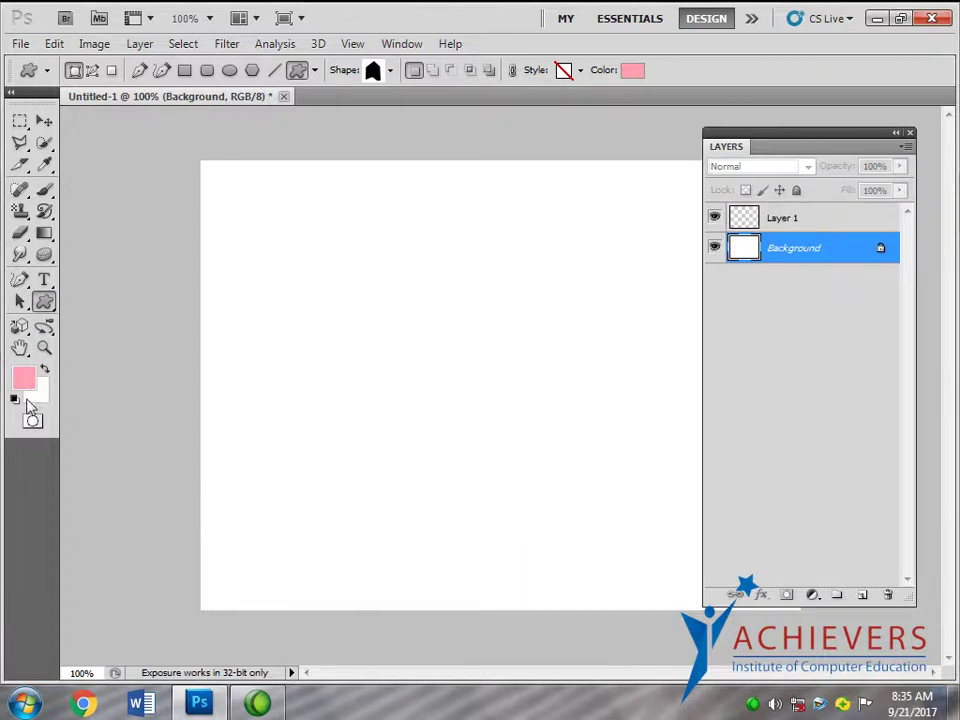
- Reset the foreground and background colours to default black and white
{"action": "left_click", "coordinate": [15, 400]}
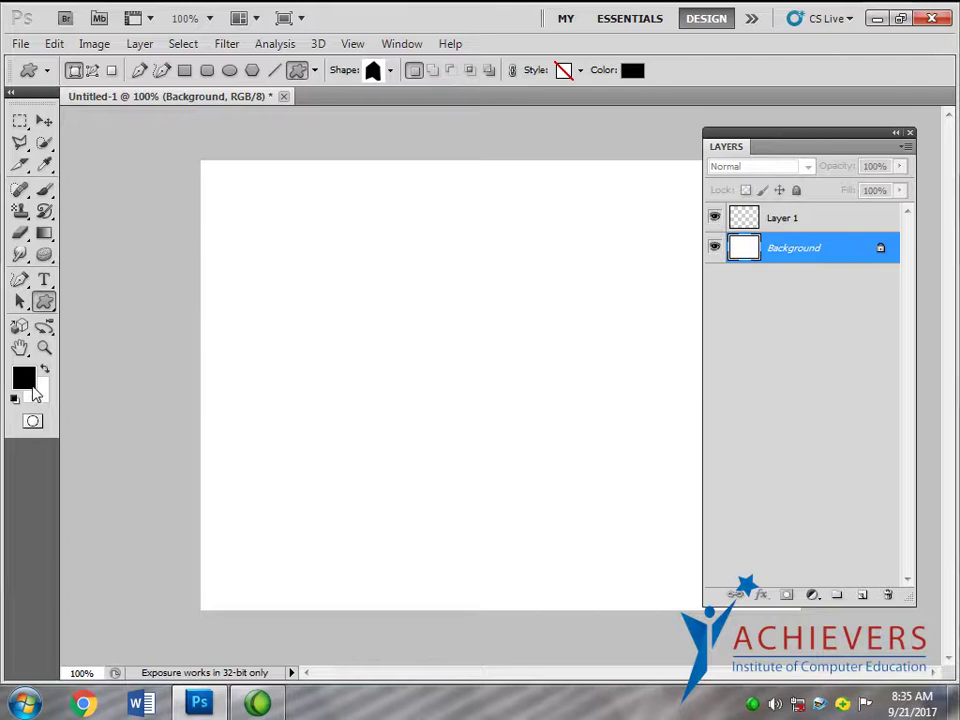
{"action": "left_click", "coordinate": [752, 706]}
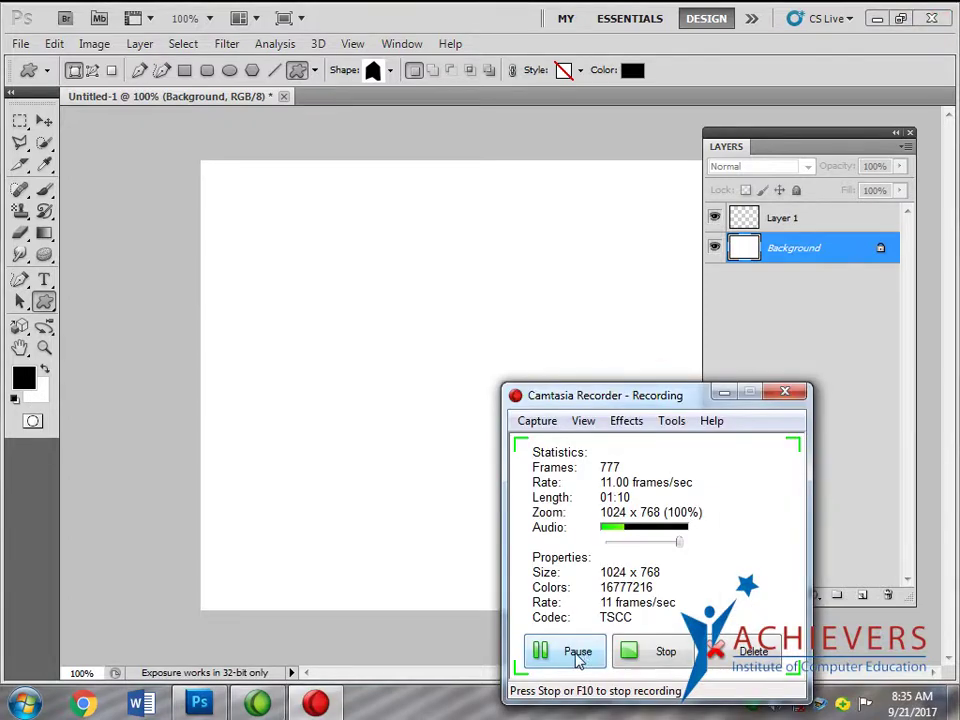
{"action": "left_click", "coordinate": [574, 658]}
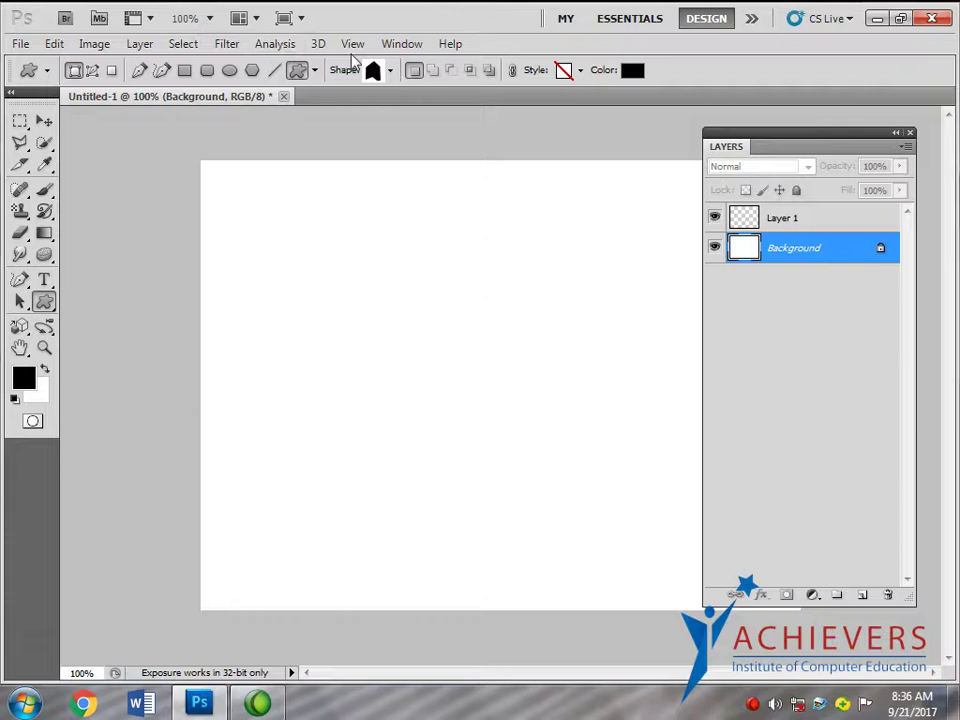
- Render Clouds on the Background layer to get a grey cloud texture
{"action": "left_click", "coordinate": [226, 44]}
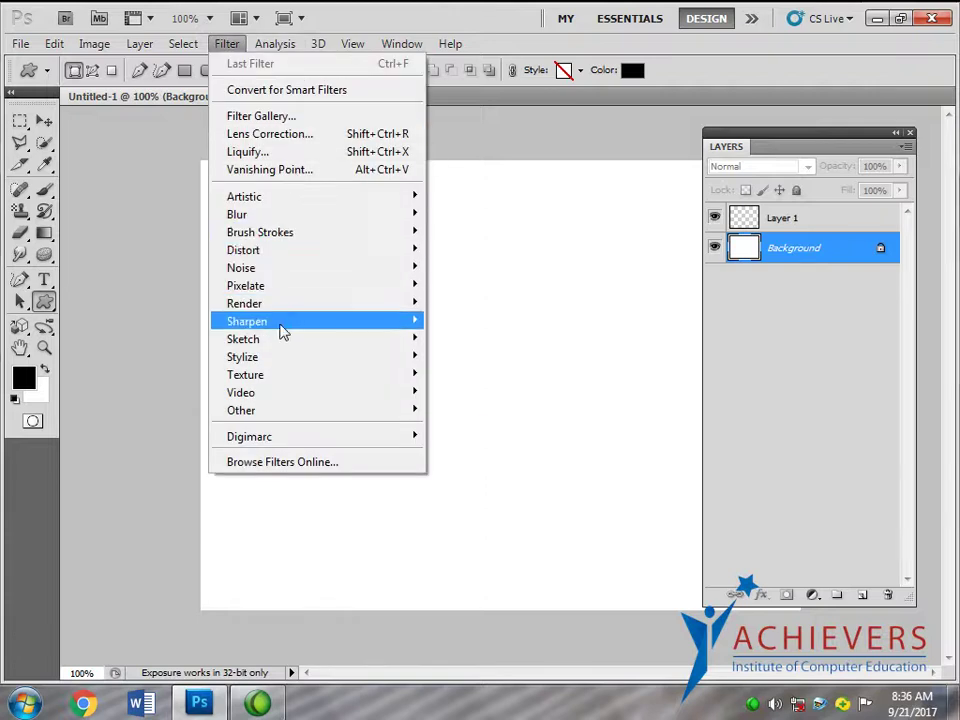
{"action": "mouse_move", "coordinate": [244, 303]}
{"action": "left_click", "coordinate": [465, 304]}
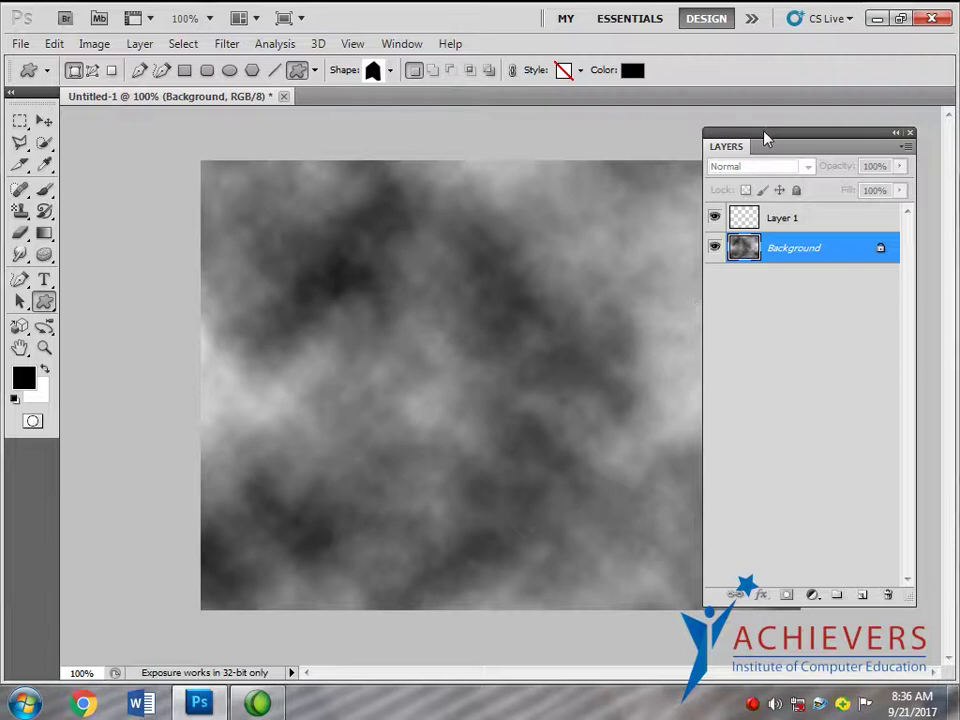
{"action": "left_click_drag", "start_coordinate": [765, 133], "coordinate": [803, 131]}
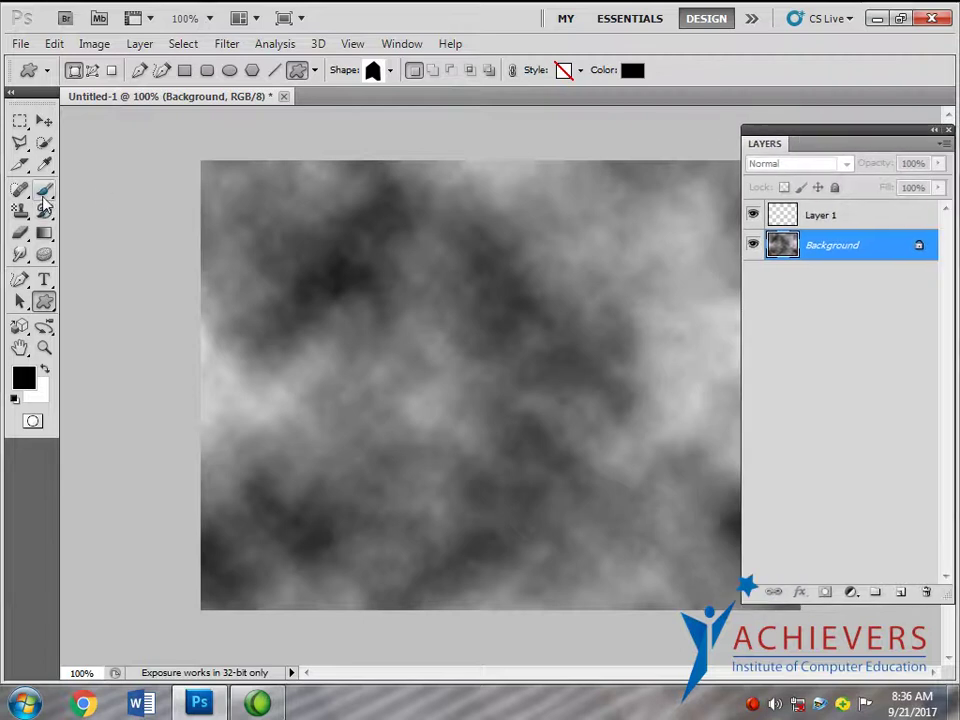
- Switch to the Brush tool and lower its opacity to 52%
{"action": "key", "text": "b"}
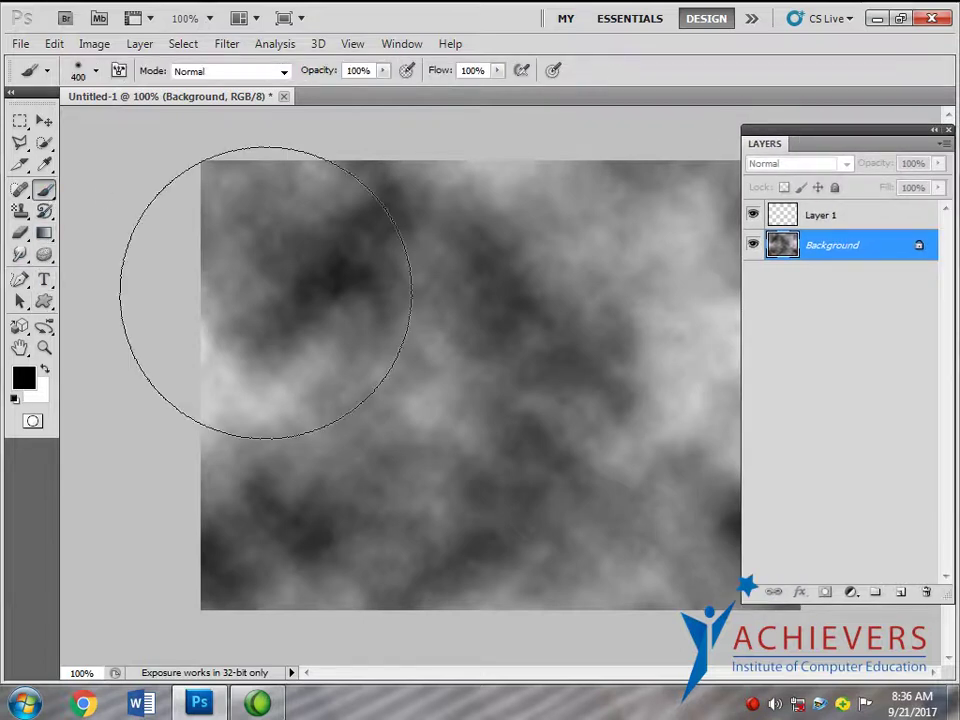
{"action": "left_click_drag", "start_coordinate": [323, 74], "coordinate": [279, 79]}
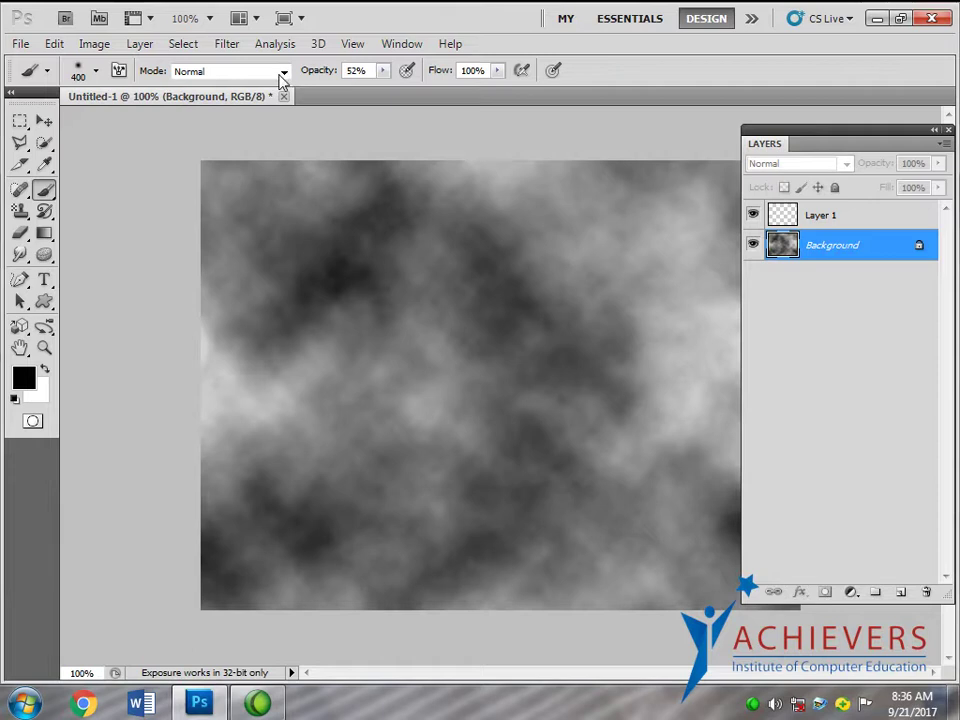
{"action": "mouse_move", "coordinate": [182, 204]}
{"action": "left_mouse_down"}
{"action": "mouse_move", "coordinate": [338, 555]}
{"action": "mouse_move", "coordinate": [225, 225]}
{"action": "mouse_move", "coordinate": [728, 236]}
{"action": "left_mouse_up"}
- Paint black strokes over the clouds, including the upper right, leaving faint grey wisps
{"action": "left_click_drag", "start_coordinate": [268, 600], "coordinate": [147, 490]}
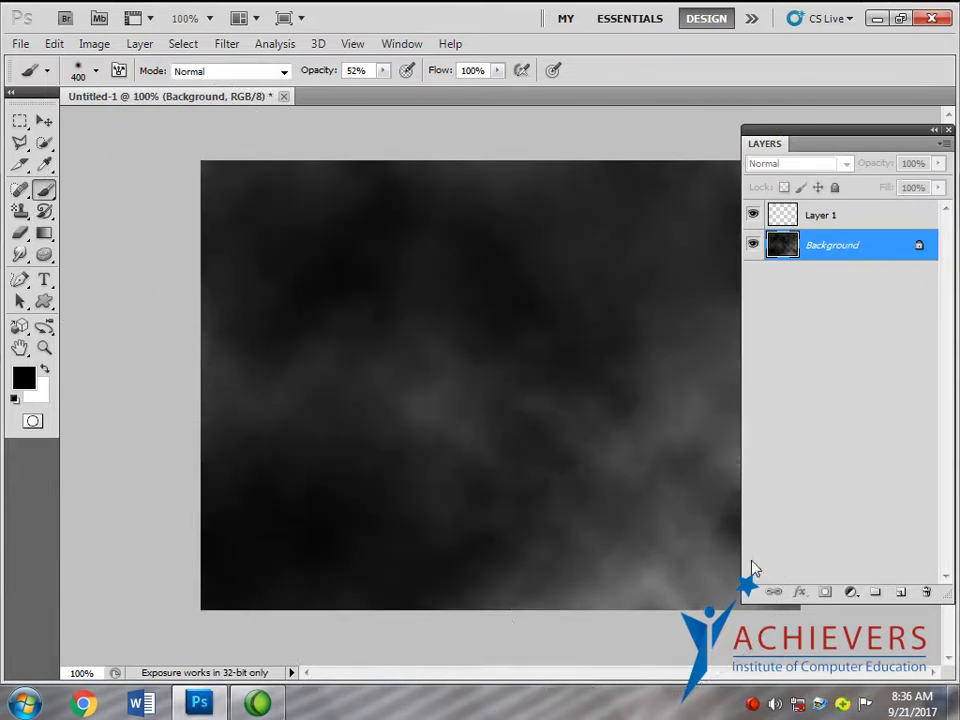
{"action": "left_click", "coordinate": [752, 565]}
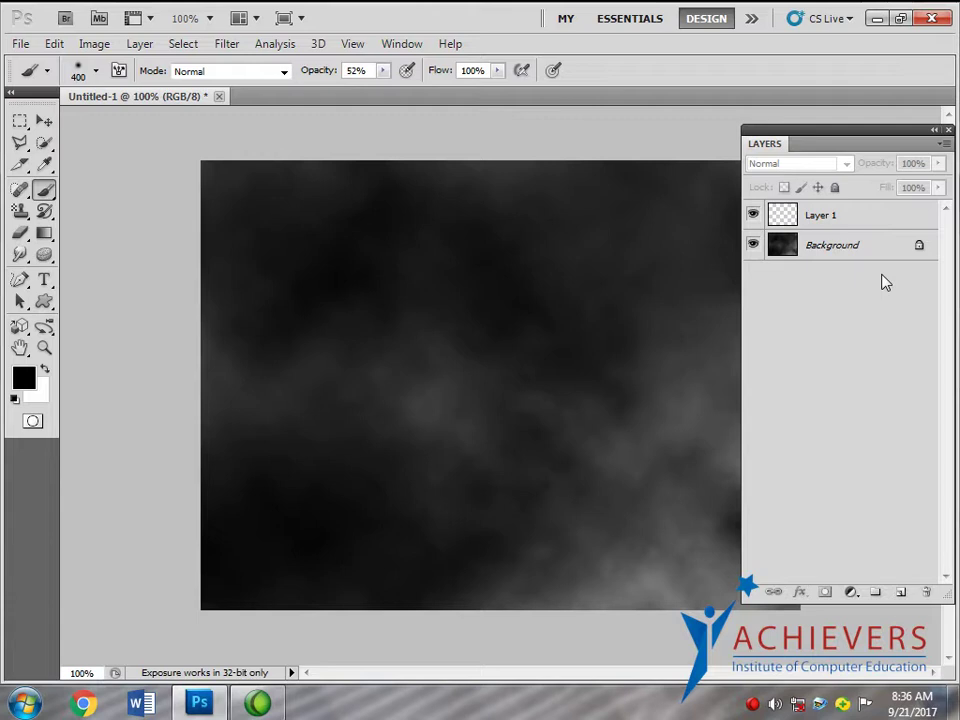
{"action": "left_click", "coordinate": [843, 242]}
{"action": "key", "text": "F7"}
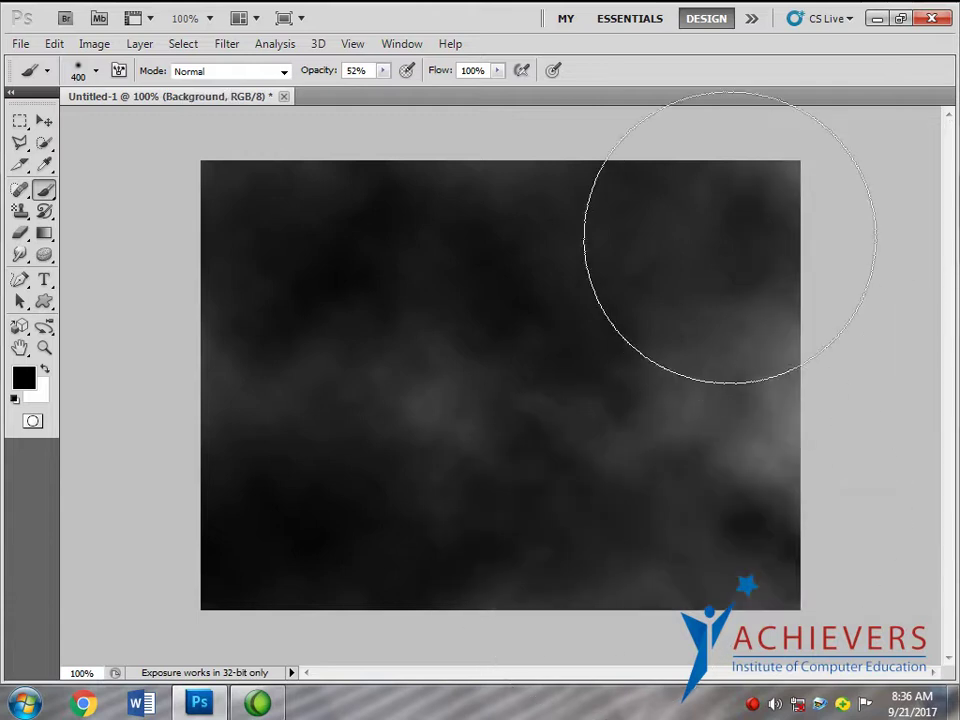
{"action": "mouse_move", "coordinate": [323, 263]}
{"action": "left_mouse_down"}
{"action": "mouse_move", "coordinate": [300, 525]}
{"action": "mouse_move", "coordinate": [645, 542]}
{"action": "mouse_move", "coordinate": [664, 268]}
{"action": "mouse_move", "coordinate": [260, 250]}
{"action": "left_mouse_up"}
{"action": "left_click", "coordinate": [44, 121]}
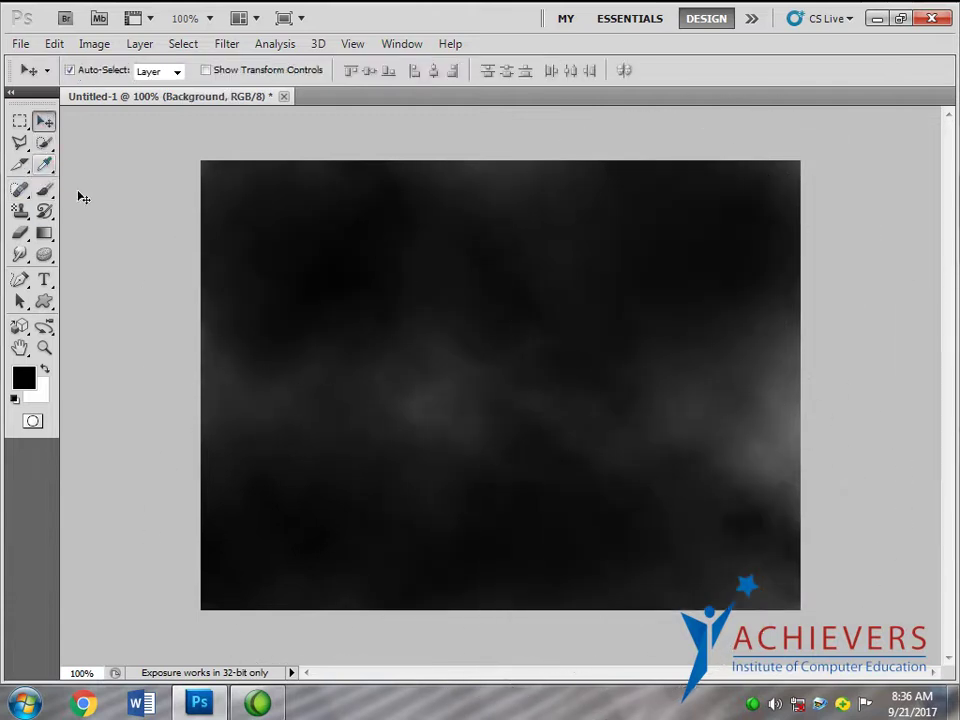
{"action": "key", "text": "F7"}
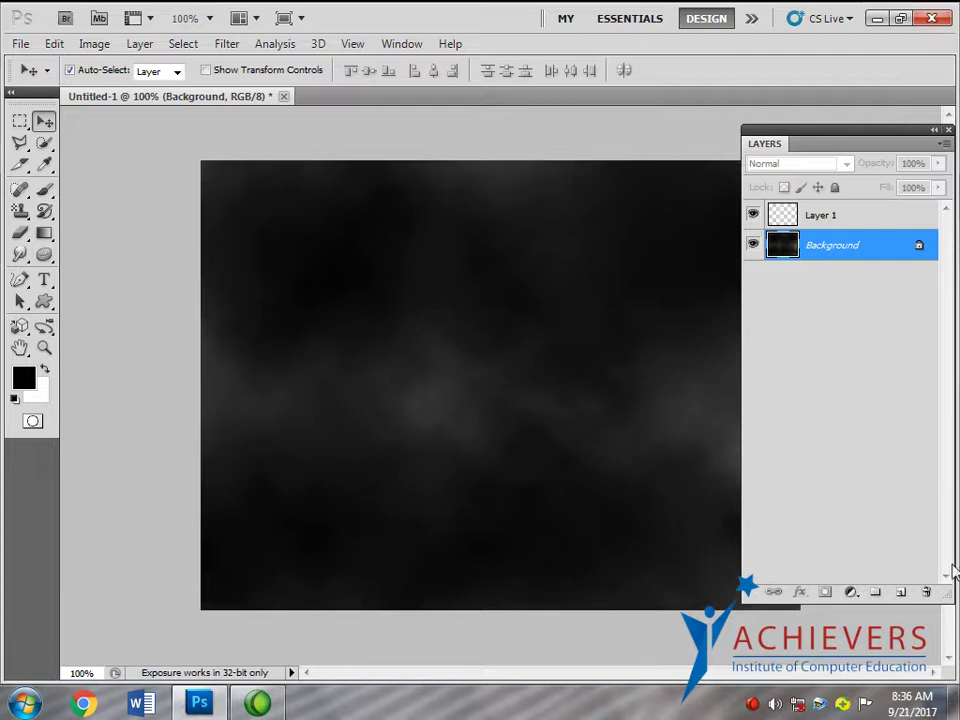
- Select Layer 1, pick the Gradient tool and bring up the Gradient Editor
{"action": "left_click", "coordinate": [780, 215]}
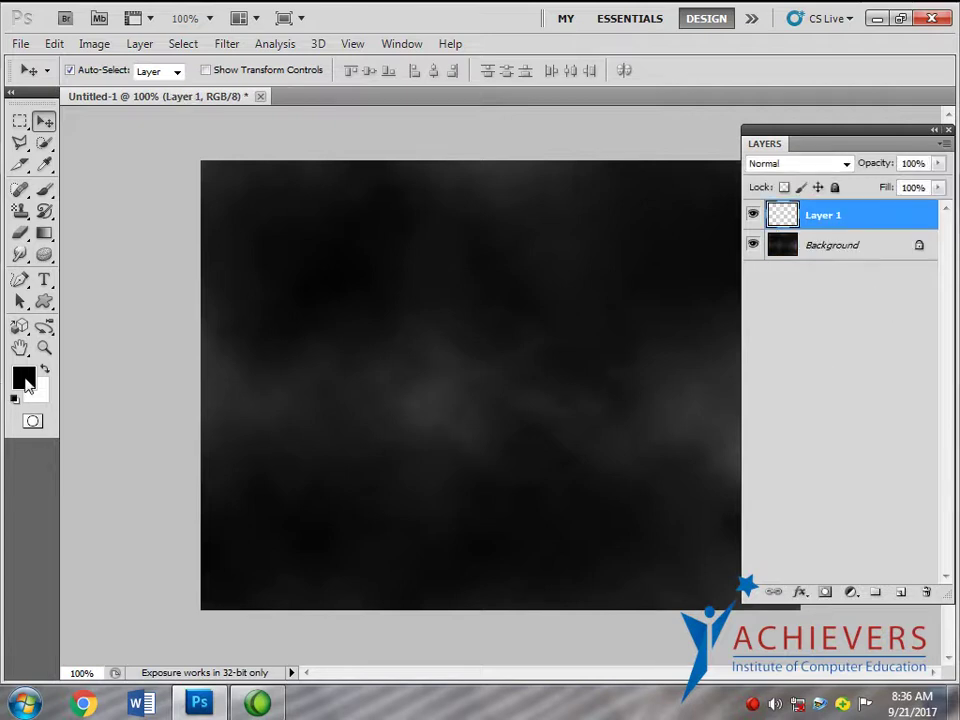
{"action": "left_click", "coordinate": [24, 377]}
{"action": "left_click", "coordinate": [840, 258]}
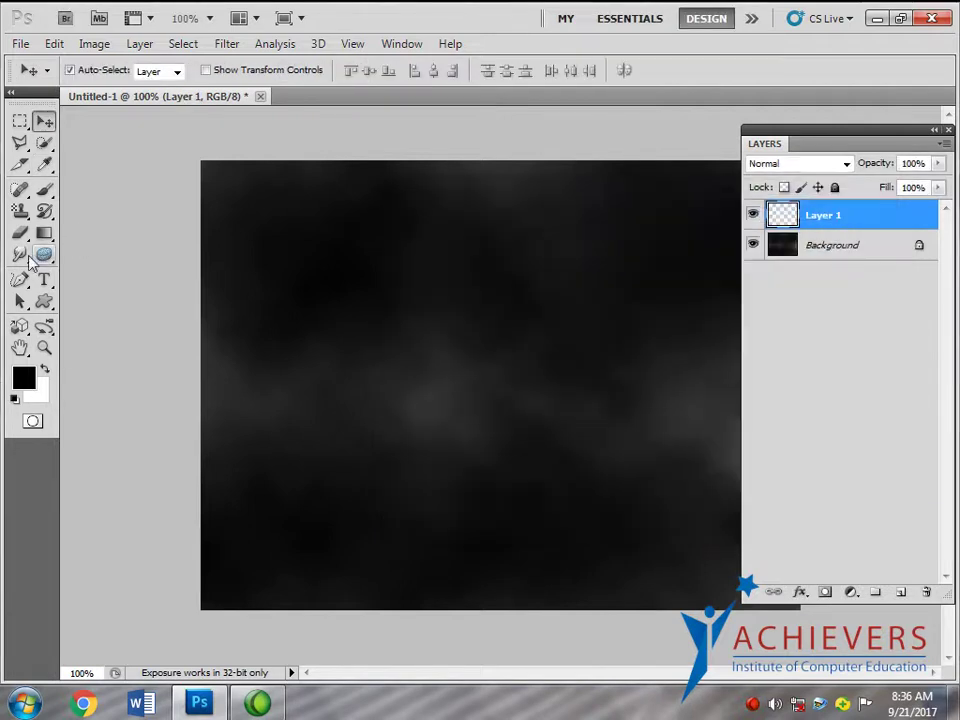
{"action": "left_click", "coordinate": [43, 235]}
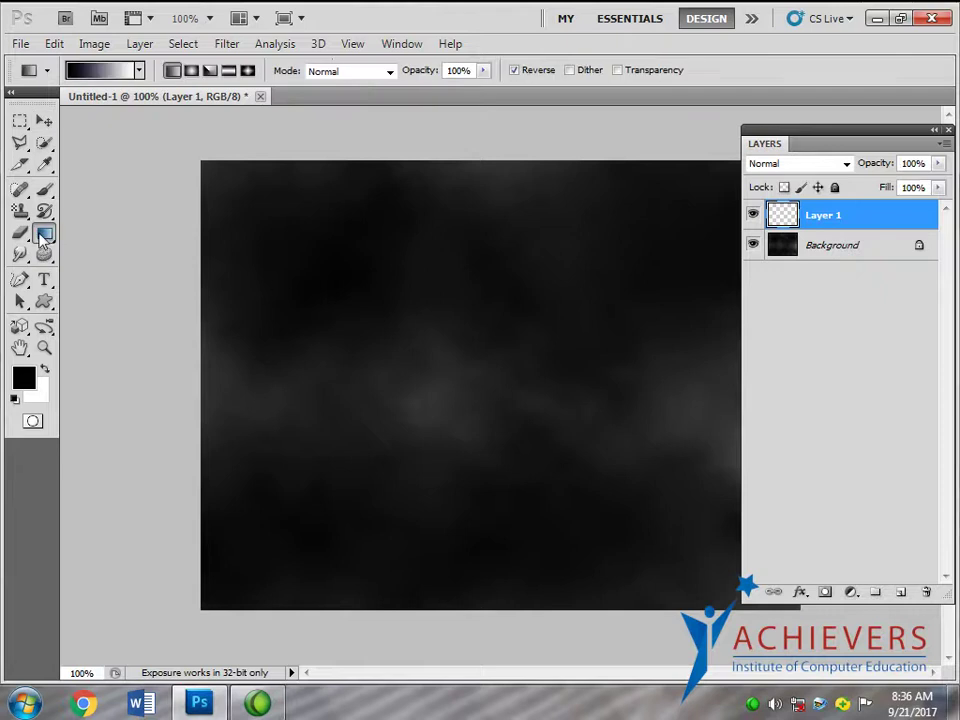
{"action": "left_click", "coordinate": [100, 70]}
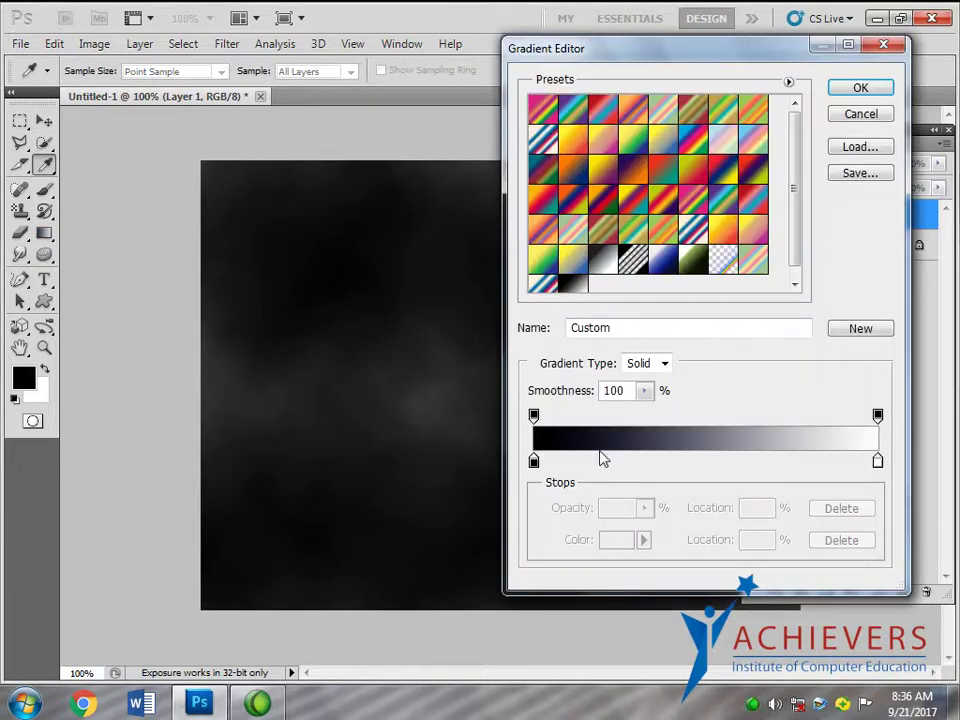
- Set the left gradient stop to dark navy #132768
{"action": "double_click", "coordinate": [533, 461]}
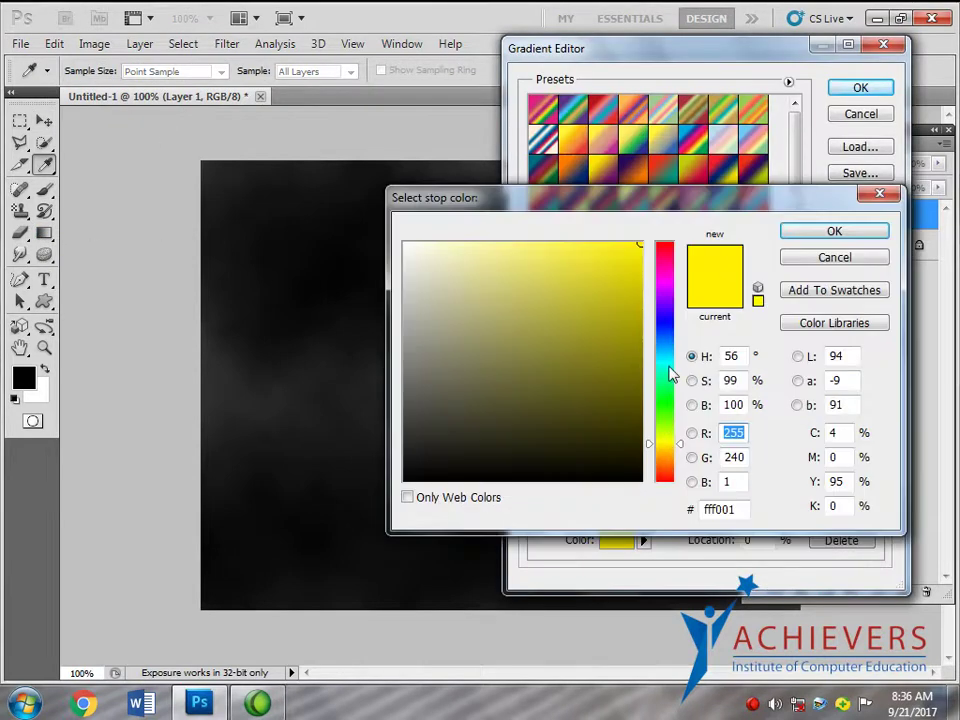
{"action": "left_click_drag", "start_coordinate": [670, 374], "coordinate": [671, 332]}
{"action": "left_click", "coordinate": [598, 384]}
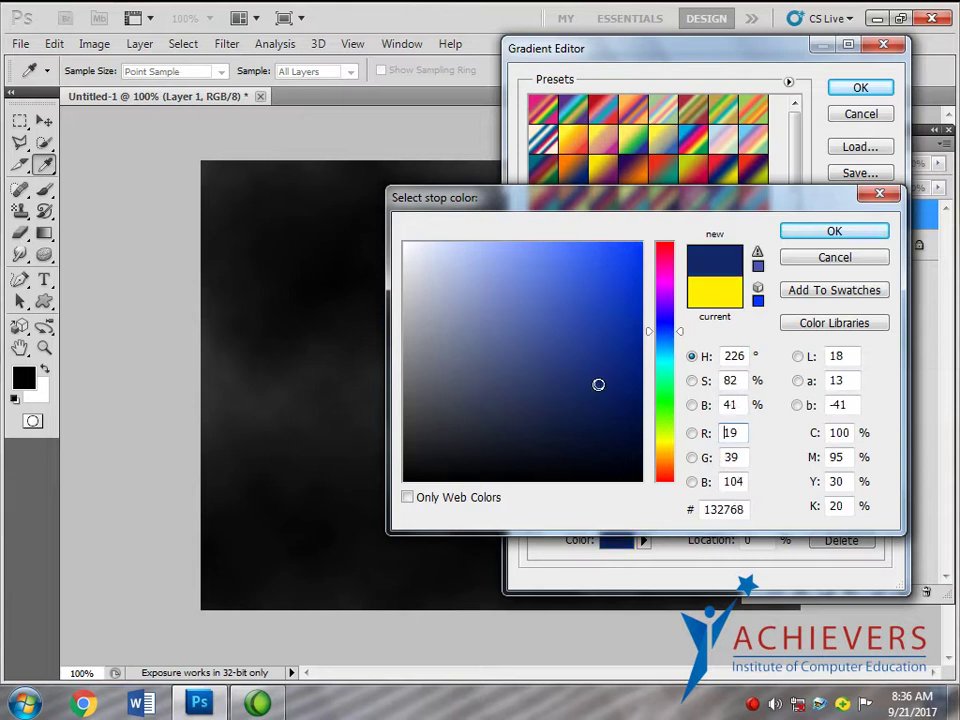
{"action": "left_click", "coordinate": [868, 236]}
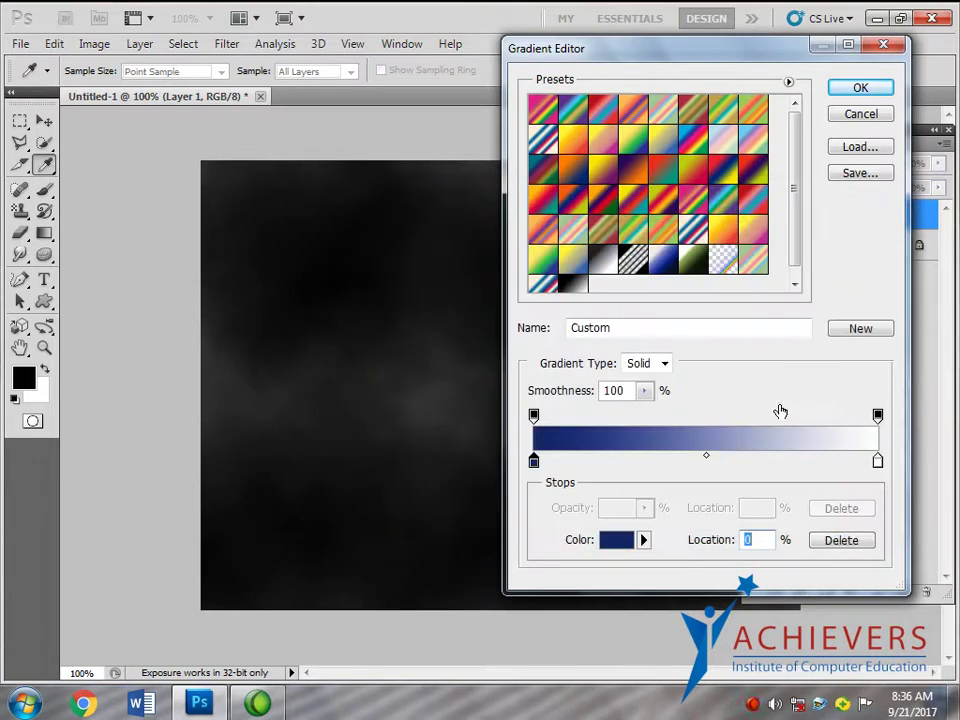
- Rearrange the gradient's colour stops, removing the extra and white end stops
{"action": "left_click_drag", "start_coordinate": [537, 463], "coordinate": [807, 463]}
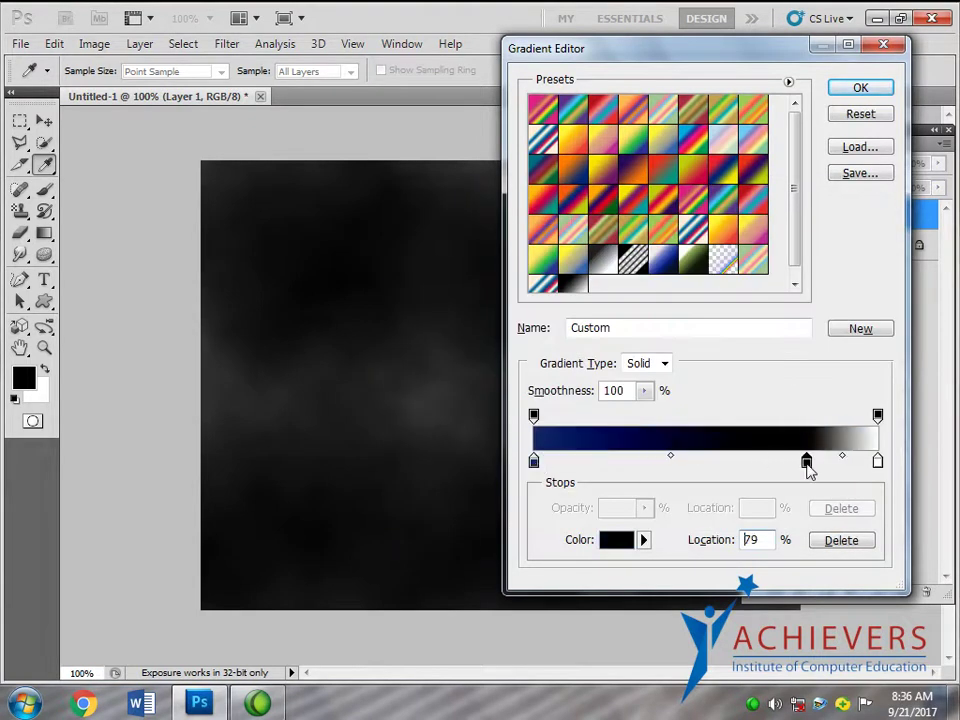
{"action": "left_click_drag", "start_coordinate": [538, 463], "coordinate": [621, 471]}
{"action": "left_click_drag", "start_coordinate": [810, 462], "coordinate": [816, 491]}
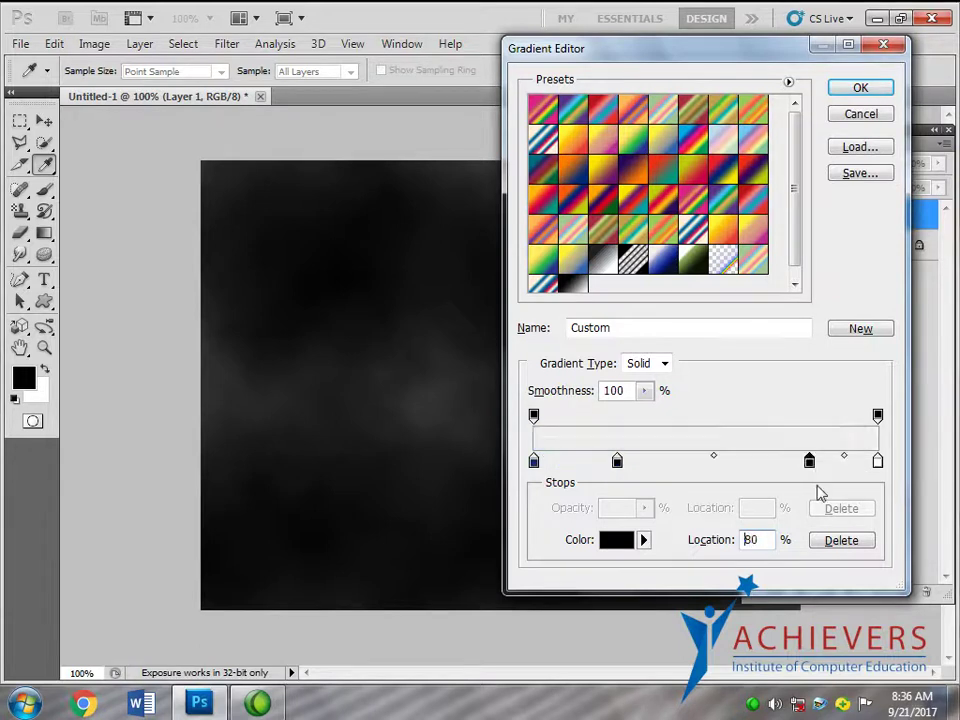
{"action": "left_click_drag", "start_coordinate": [876, 469], "coordinate": [865, 497]}
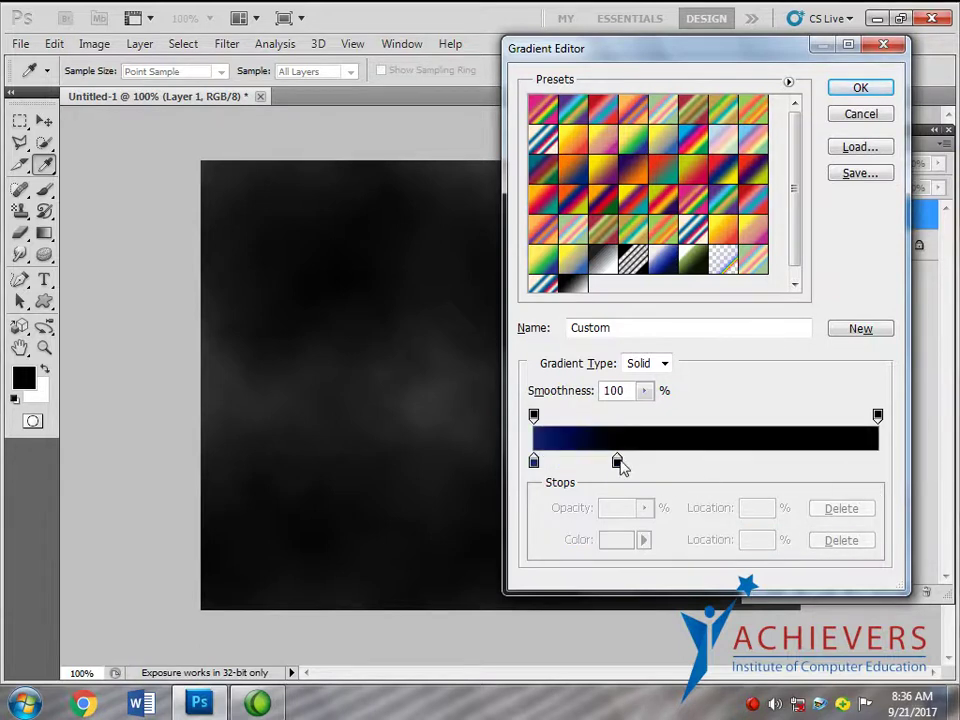
{"action": "left_click_drag", "start_coordinate": [618, 462], "coordinate": [876, 461]}
- Set the right end stop to a very dark navy
{"action": "double_click", "coordinate": [880, 464]}
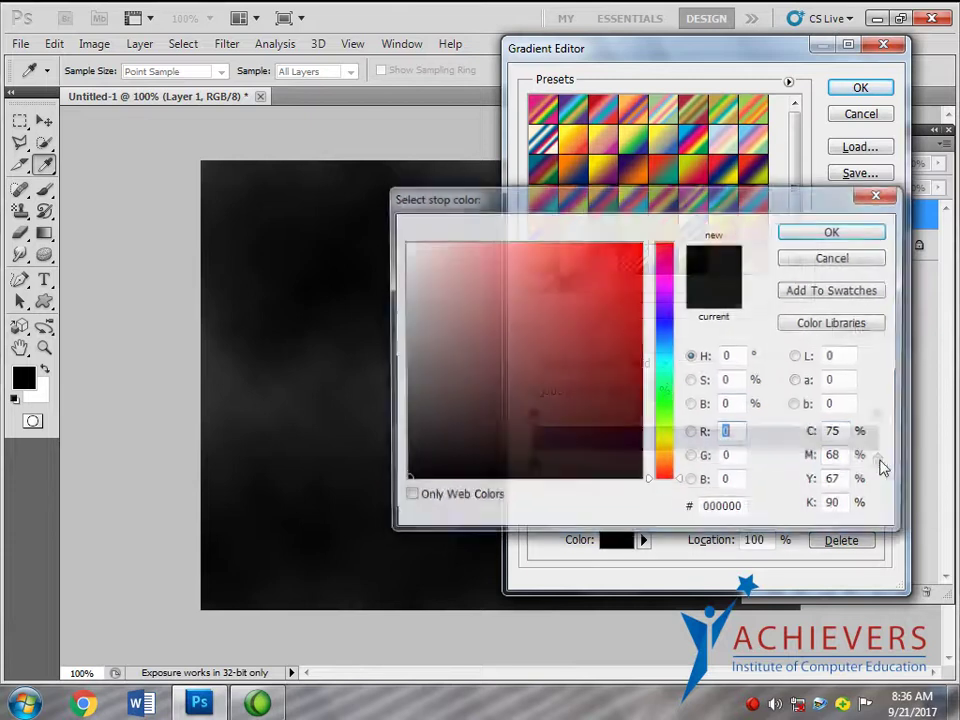
{"action": "left_click_drag", "start_coordinate": [662, 354], "coordinate": [664, 335]}
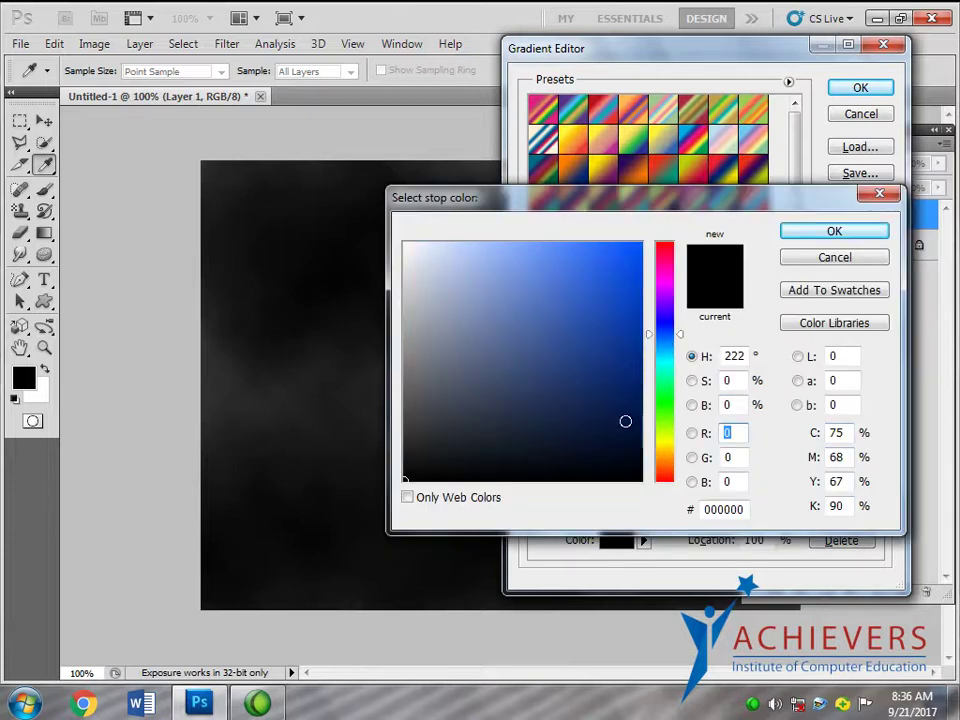
{"action": "left_click", "coordinate": [625, 452]}
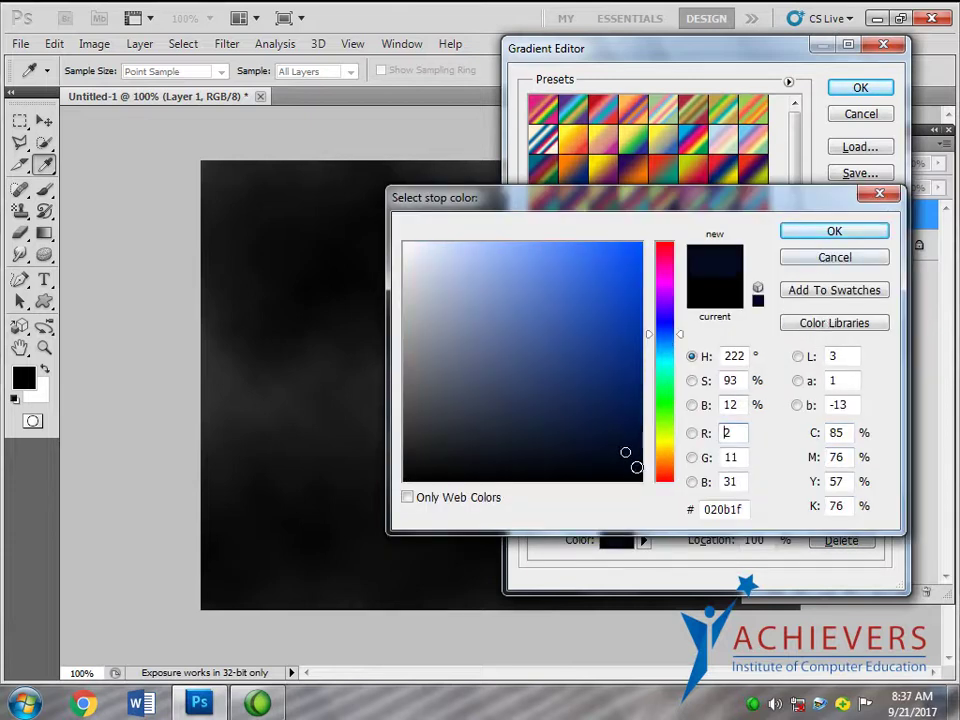
{"action": "left_click", "coordinate": [636, 464]}
{"action": "left_click", "coordinate": [828, 235]}
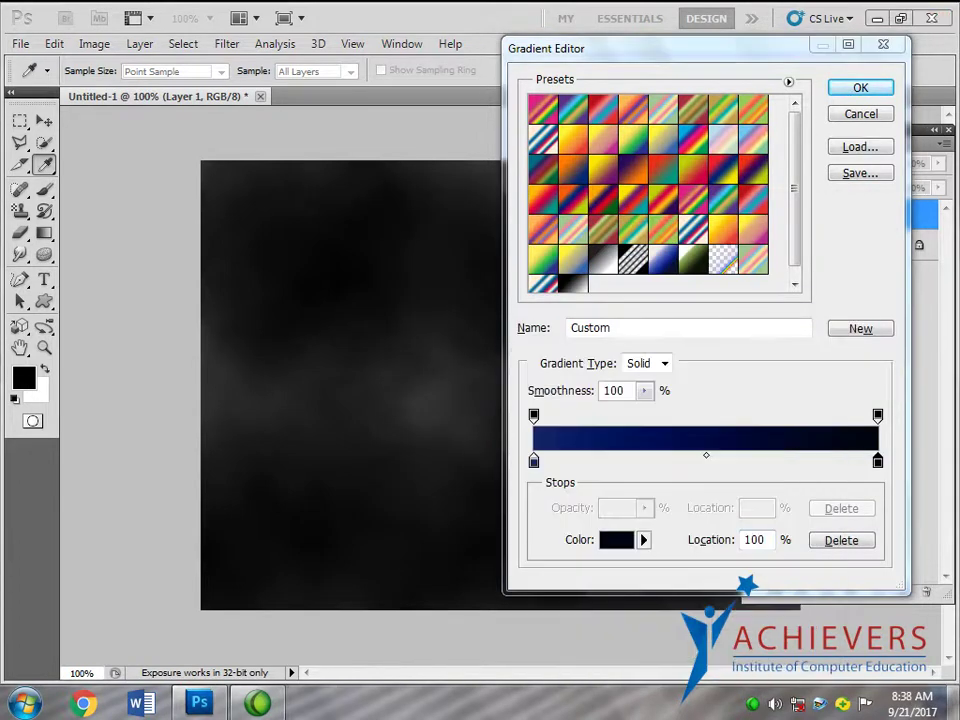
- Recolour the left stop a darker navy (#142765) and accept the navy-to-black gradient
{"action": "left_click", "coordinate": [534, 461]}
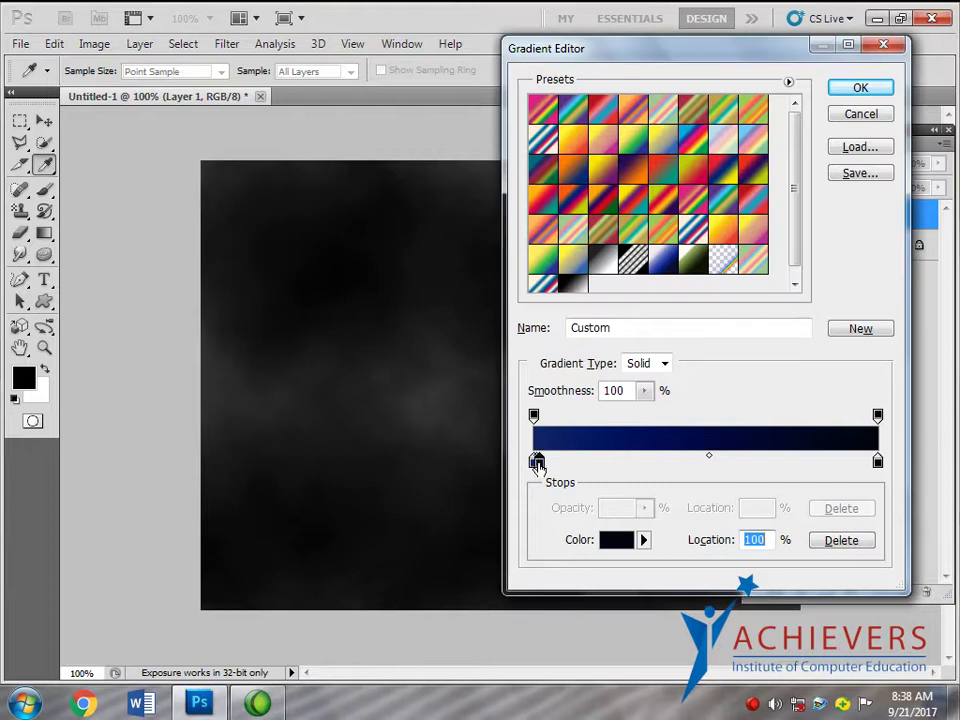
{"action": "double_click", "coordinate": [534, 459]}
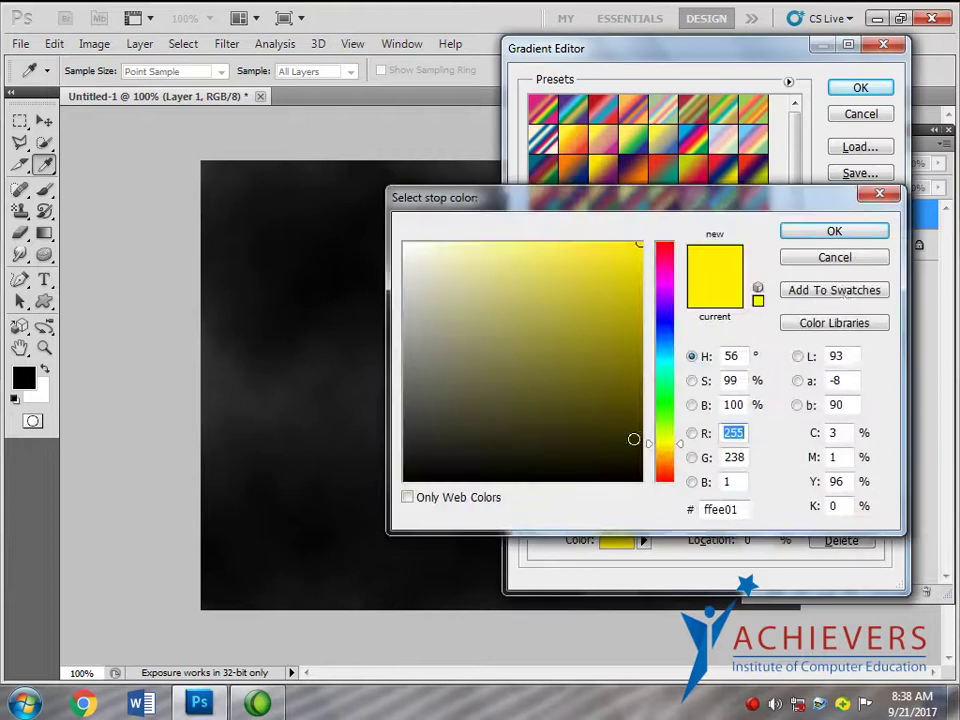
{"action": "left_click", "coordinate": [831, 255]}
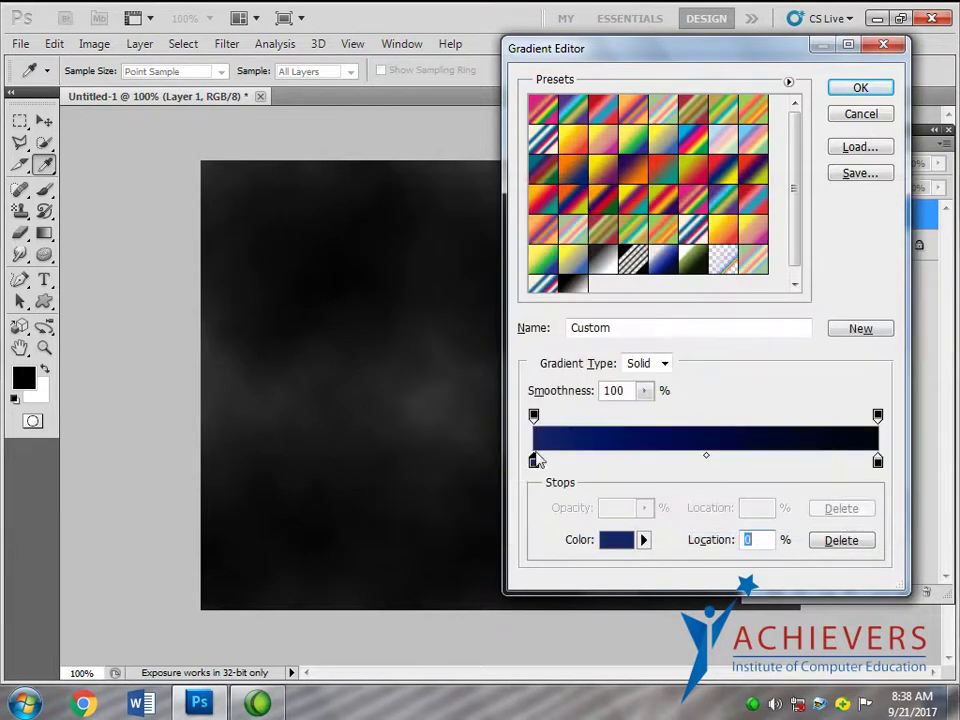
{"action": "left_click", "coordinate": [455, 401]}
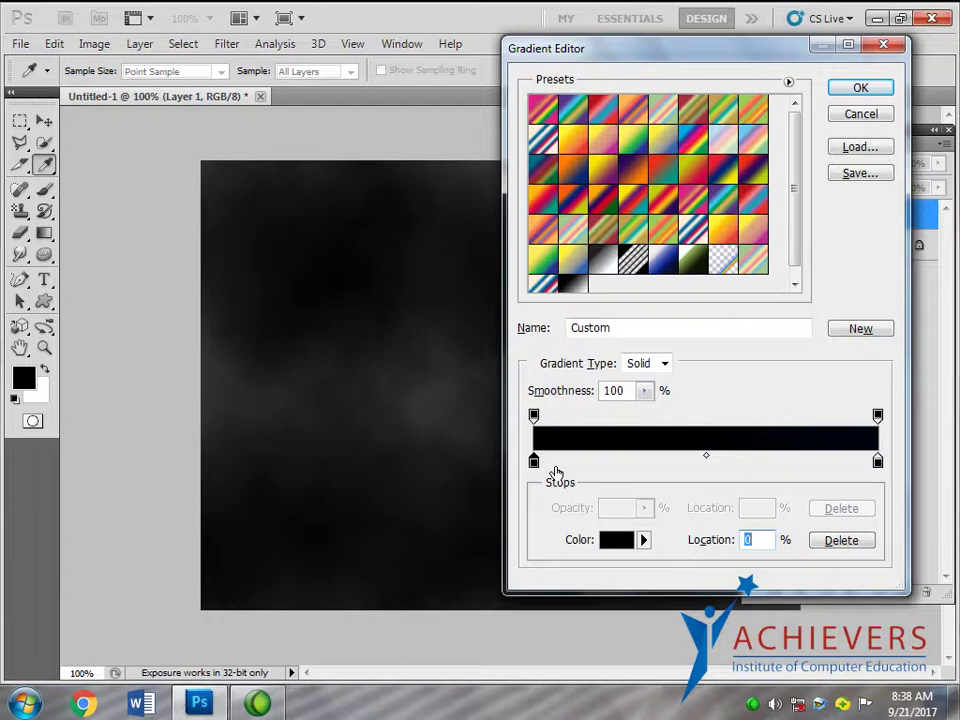
{"action": "key", "text": "ctrl+z"}
{"action": "left_click", "coordinate": [613, 540]}
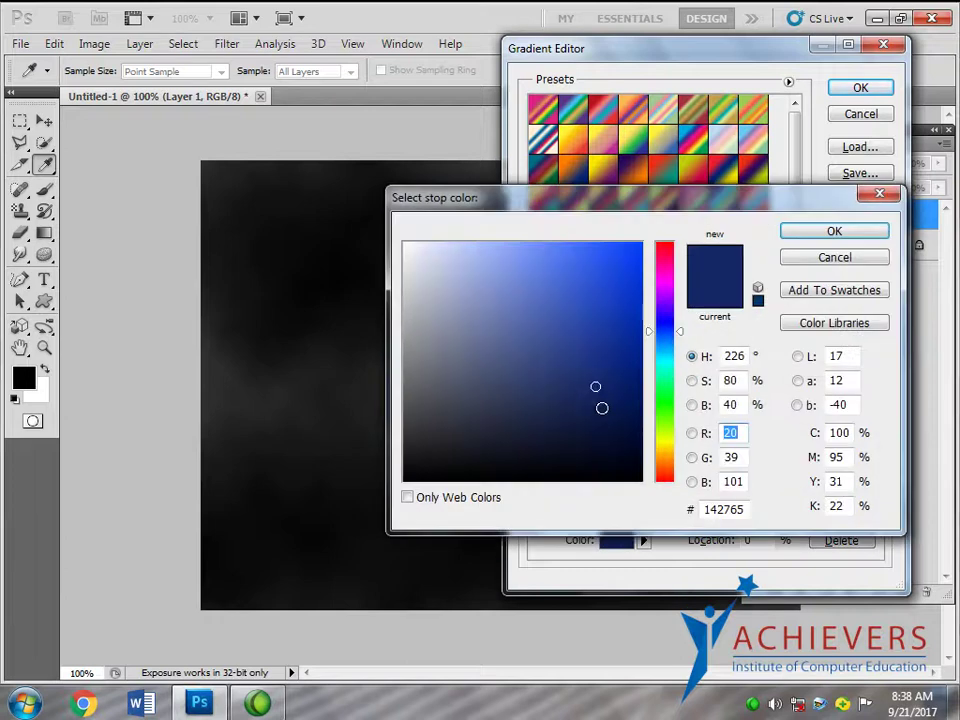
{"action": "left_click", "coordinate": [597, 417]}
{"action": "left_click", "coordinate": [833, 232]}
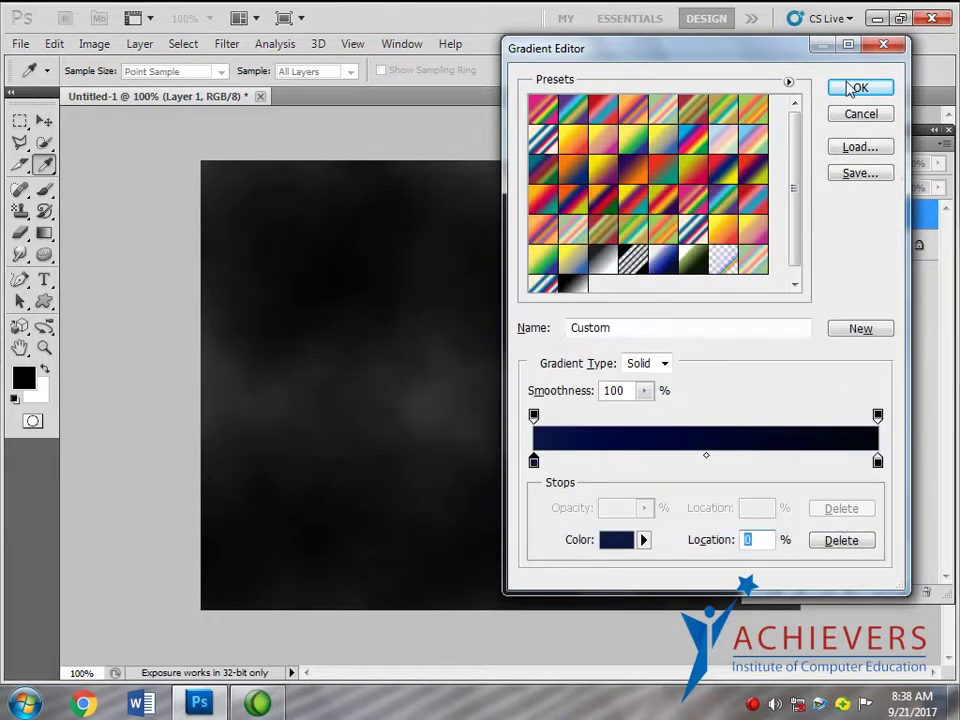
{"action": "left_click", "coordinate": [855, 89]}
- Drag the navy-to-black gradient top to bottom on Layer 1 and set its opacity to 20%
{"action": "left_click_drag", "start_coordinate": [478, 162], "coordinate": [491, 601]}
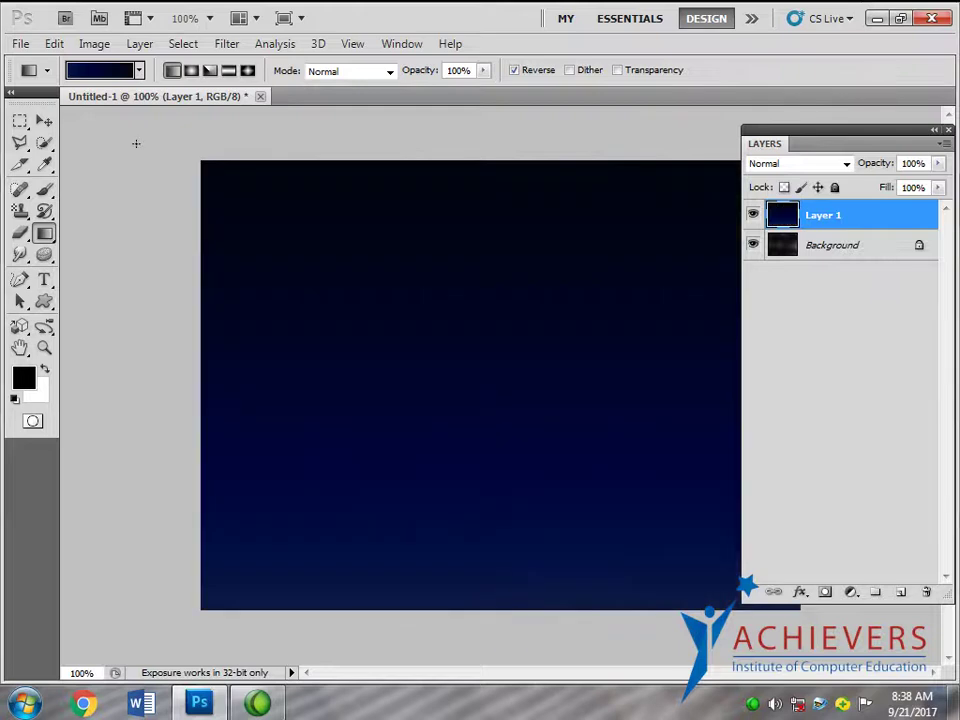
{"action": "left_click", "coordinate": [44, 120]}
{"action": "left_click", "coordinate": [936, 166]}
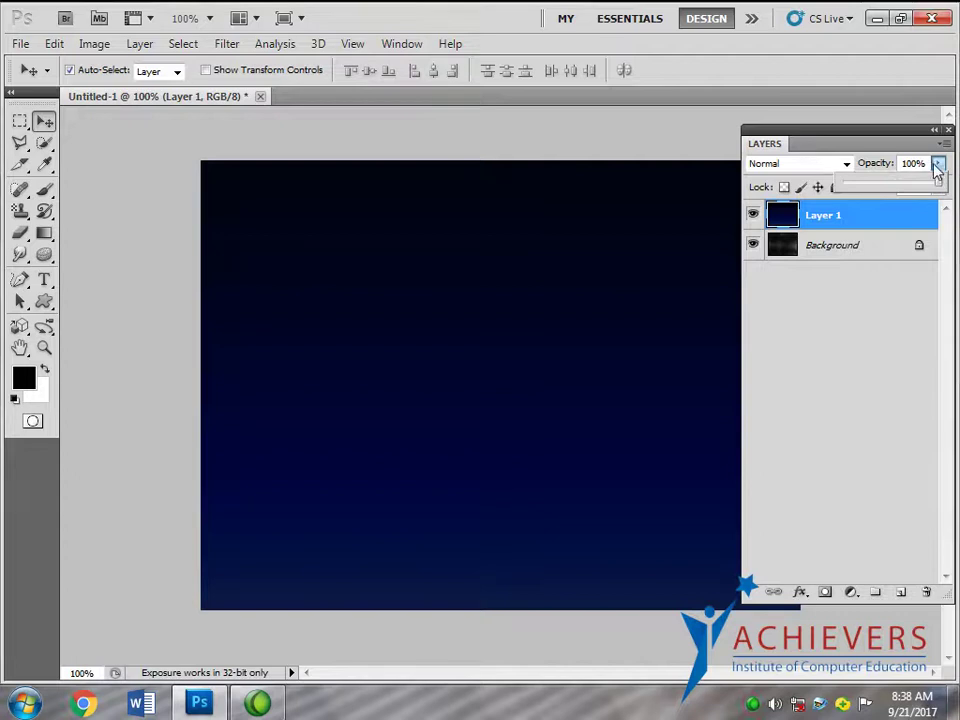
{"action": "left_click_drag", "start_coordinate": [909, 186], "coordinate": [866, 190]}
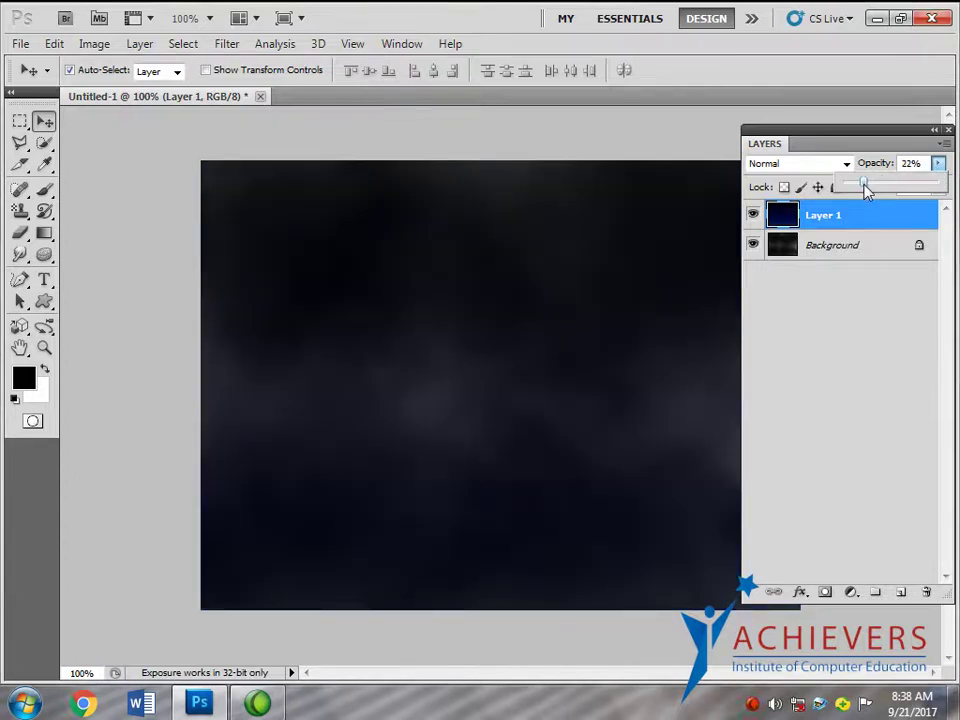
{"action": "left_click", "coordinate": [912, 163]}
{"action": "type", "text": "20"}
{"action": "key", "text": "Return"}
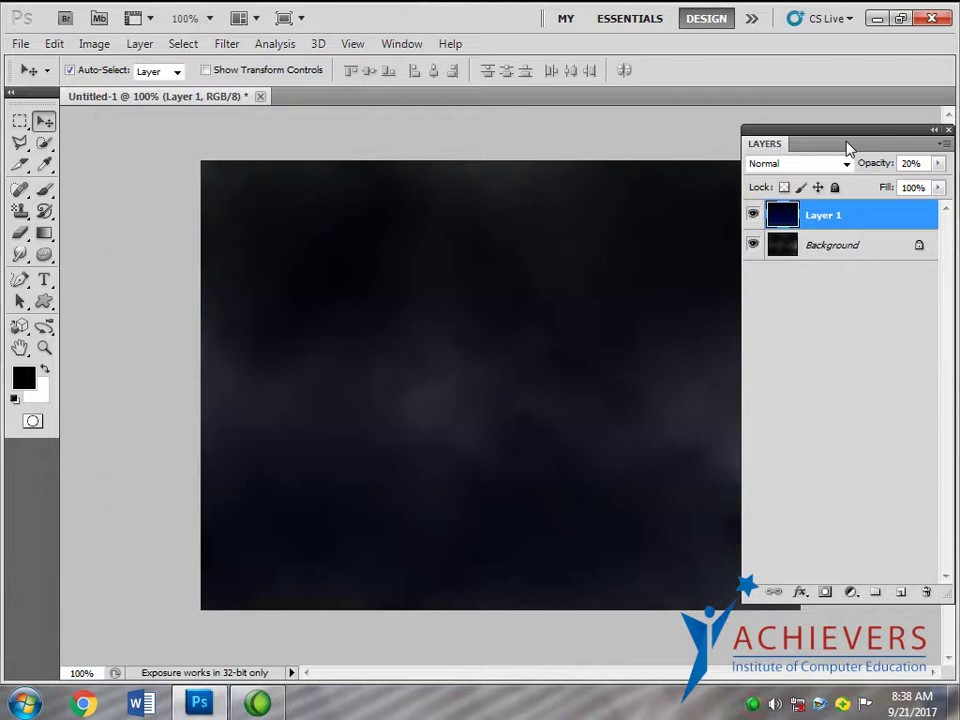
{"action": "left_click", "coordinate": [858, 401]}
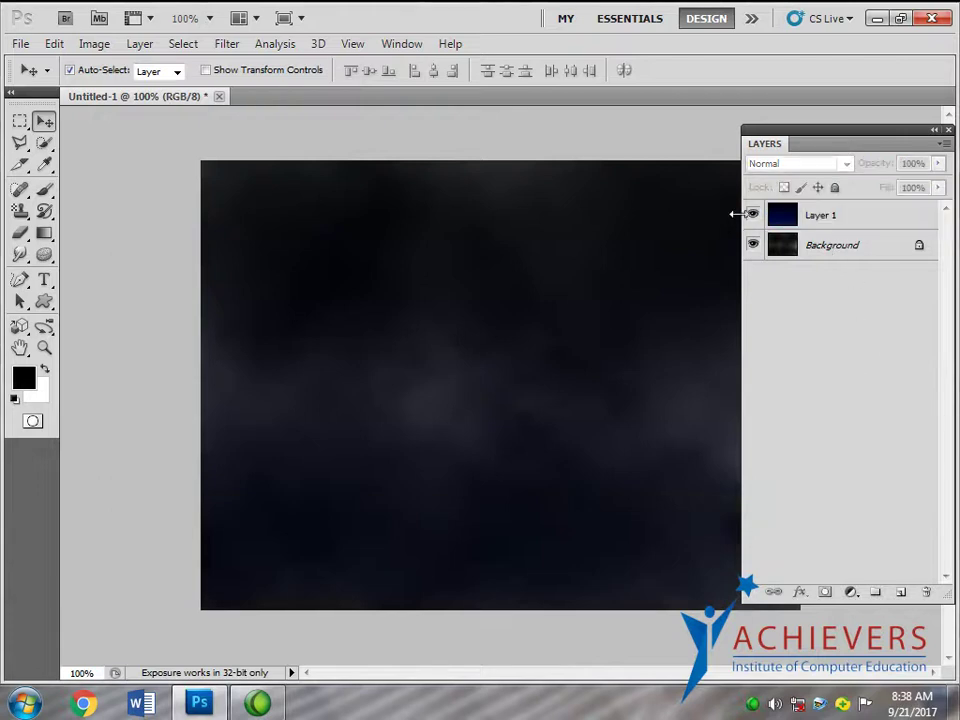
- Toggle Layer 1's visibility to compare, and redock the Layers panel
{"action": "left_click", "coordinate": [753, 214]}
{"action": "left_click", "coordinate": [753, 214]}
{"action": "mouse_move", "coordinate": [812, 141]}
{"action": "left_mouse_down"}
{"action": "mouse_move", "coordinate": [326, 444]}
{"action": "mouse_move", "coordinate": [770, 200]}
{"action": "mouse_move", "coordinate": [821, 128]}
{"action": "left_mouse_up"}
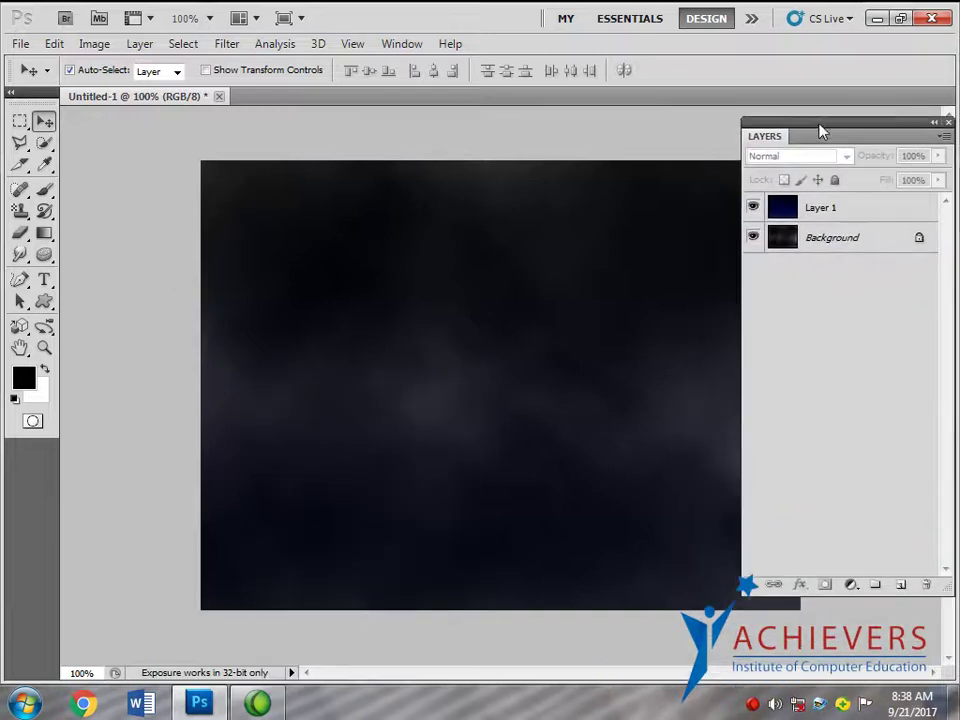
{"action": "left_click", "coordinate": [44, 301]}
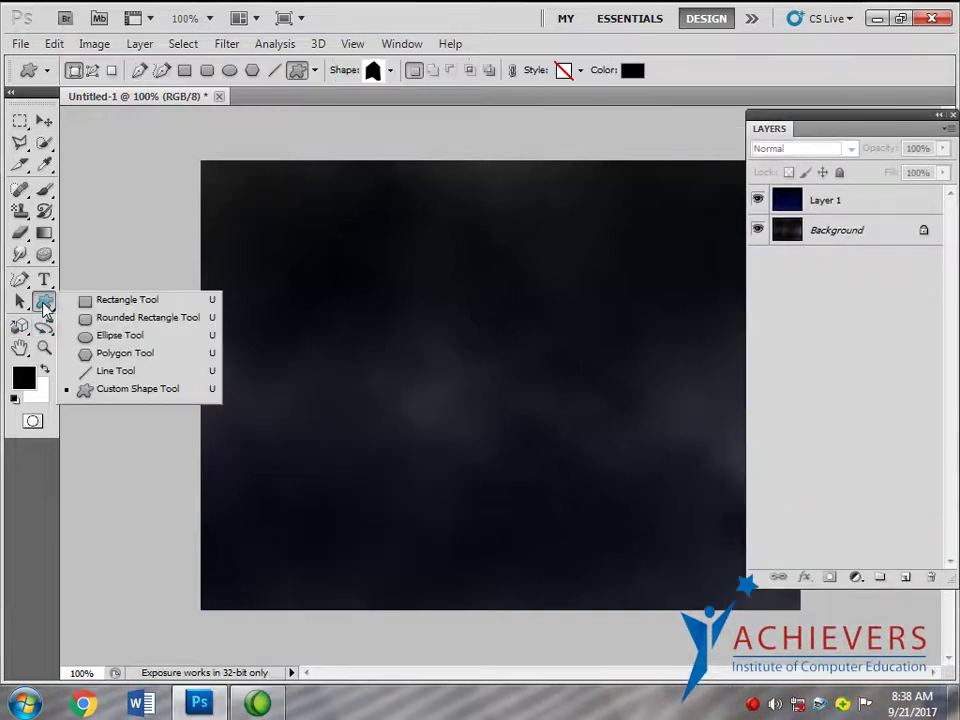
{"action": "left_click", "coordinate": [50, 121]}
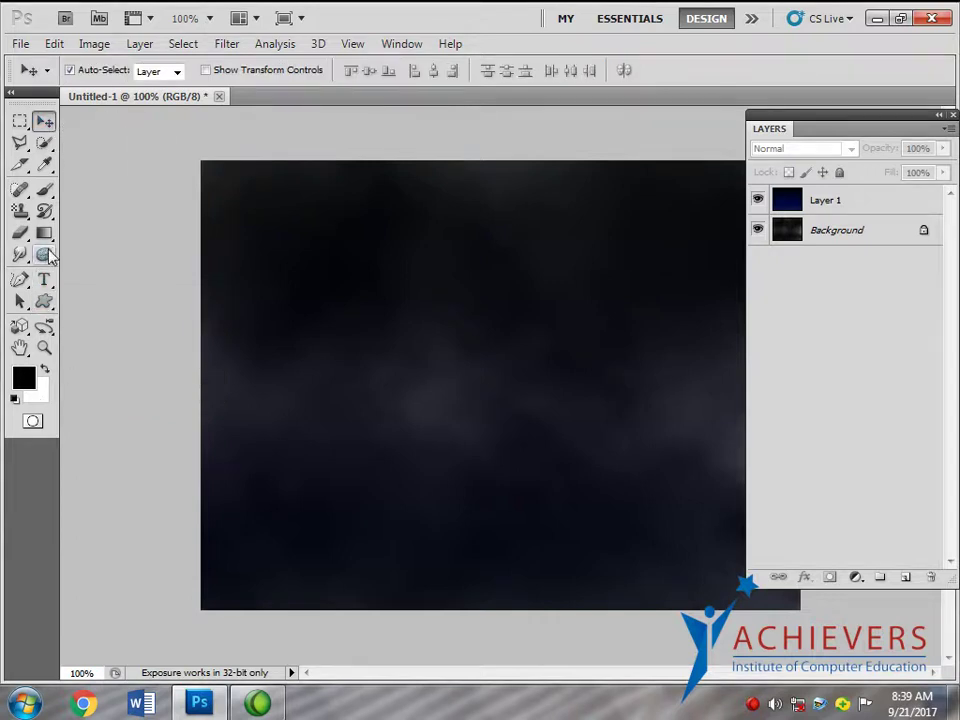
- Choose the Brush tool with the 48 px X tip, 322% spacing and 20 px size
{"action": "left_click_drag", "start_coordinate": [44, 189], "coordinate": [110, 187]}
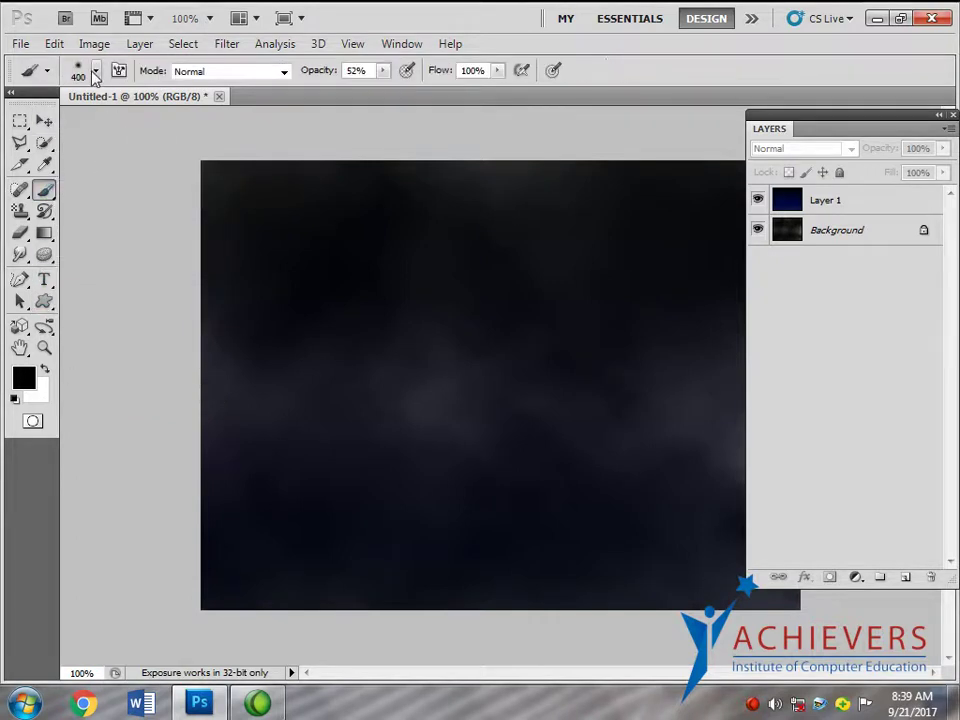
{"action": "left_click", "coordinate": [96, 71]}
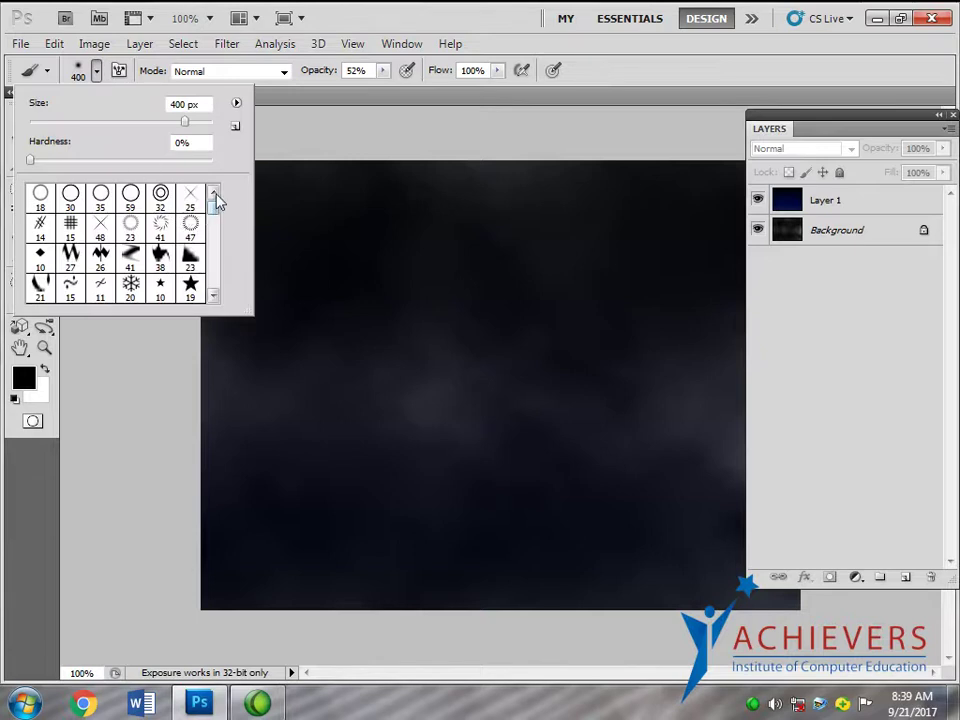
{"action": "double_click", "coordinate": [100, 224]}
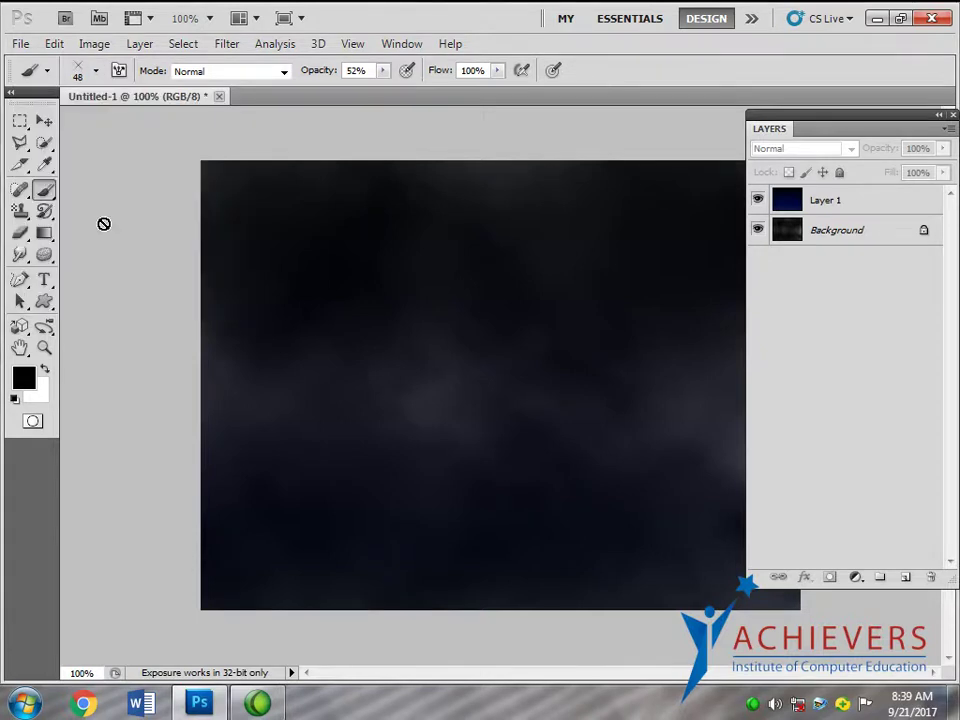
{"action": "key", "text": "F5"}
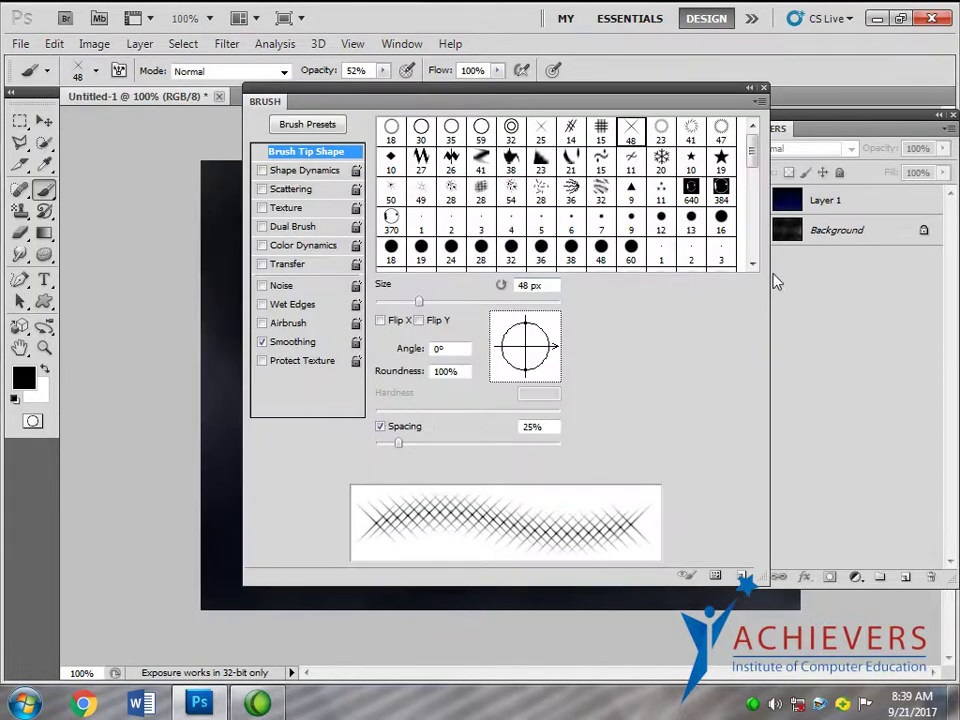
{"action": "left_click_drag", "start_coordinate": [408, 441], "coordinate": [525, 443]}
{"action": "left_click_drag", "start_coordinate": [425, 307], "coordinate": [392, 307]}
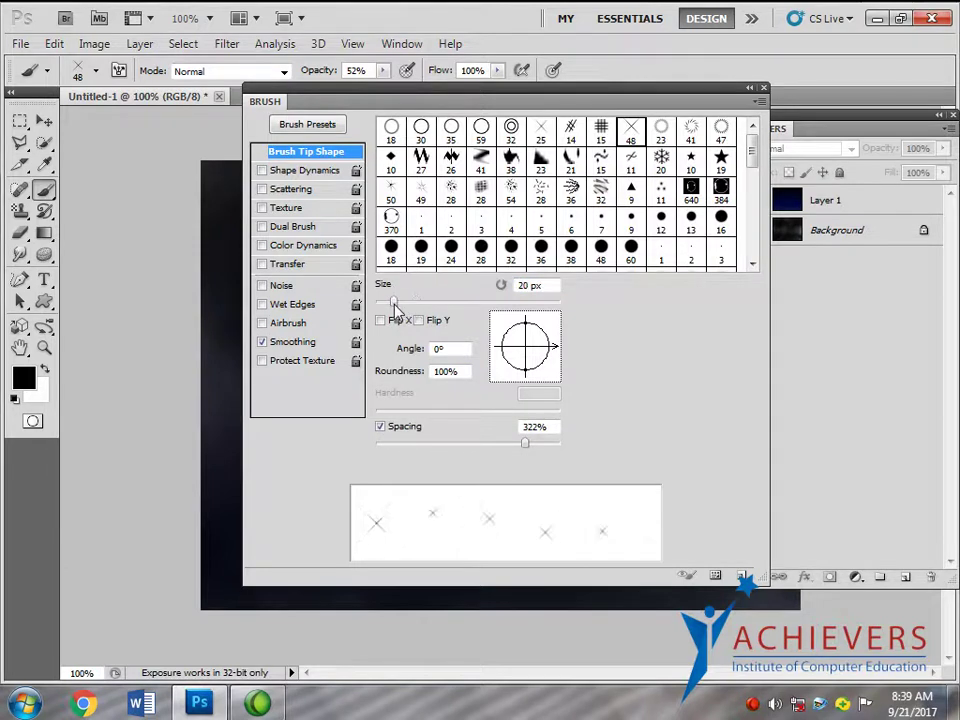
- Enable Shape Dynamics with 76% size and 29% roundness jitter, and Scattering at 485%
{"action": "left_click", "coordinate": [295, 171]}
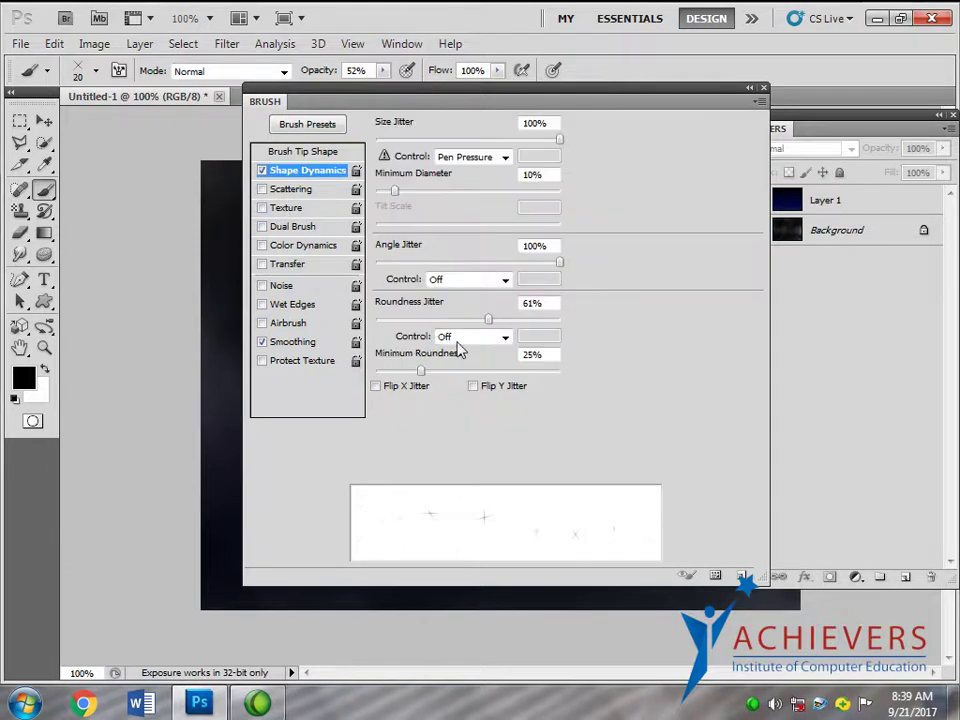
{"action": "left_click_drag", "start_coordinate": [476, 139], "coordinate": [515, 139]}
{"action": "mouse_move", "coordinate": [376, 190]}
{"action": "left_mouse_down"}
{"action": "mouse_move", "coordinate": [454, 190]}
{"action": "mouse_move", "coordinate": [374, 190]}
{"action": "left_mouse_up"}
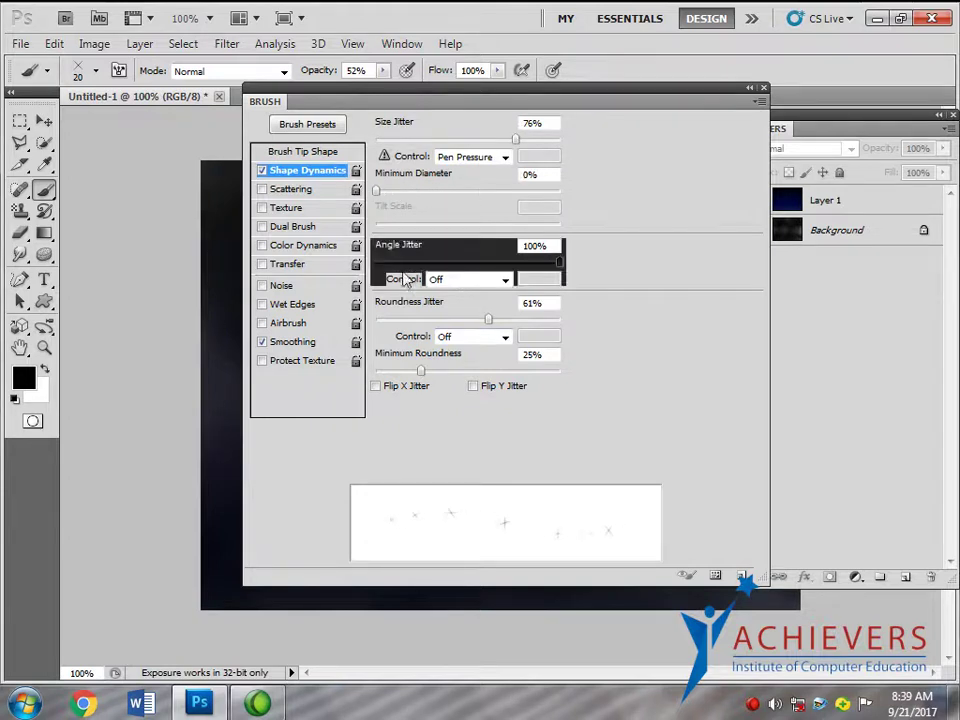
{"action": "mouse_move", "coordinate": [487, 318]}
{"action": "left_mouse_down"}
{"action": "mouse_move", "coordinate": [520, 318]}
{"action": "mouse_move", "coordinate": [430, 320]}
{"action": "left_mouse_up"}
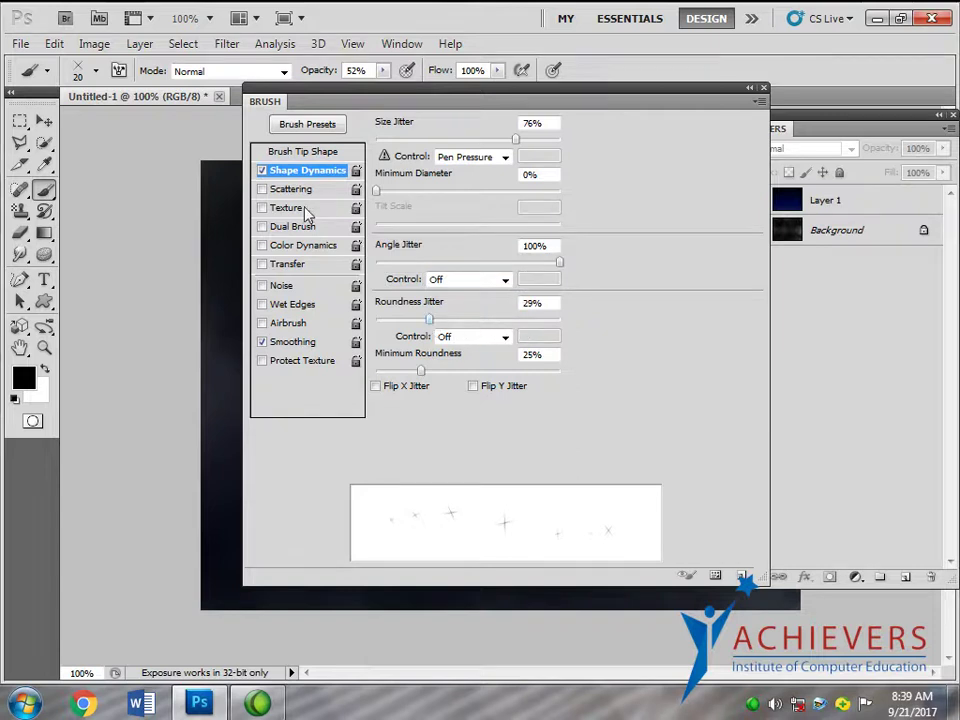
{"action": "left_click", "coordinate": [280, 189]}
{"action": "left_click_drag", "start_coordinate": [410, 140], "coordinate": [466, 141]}
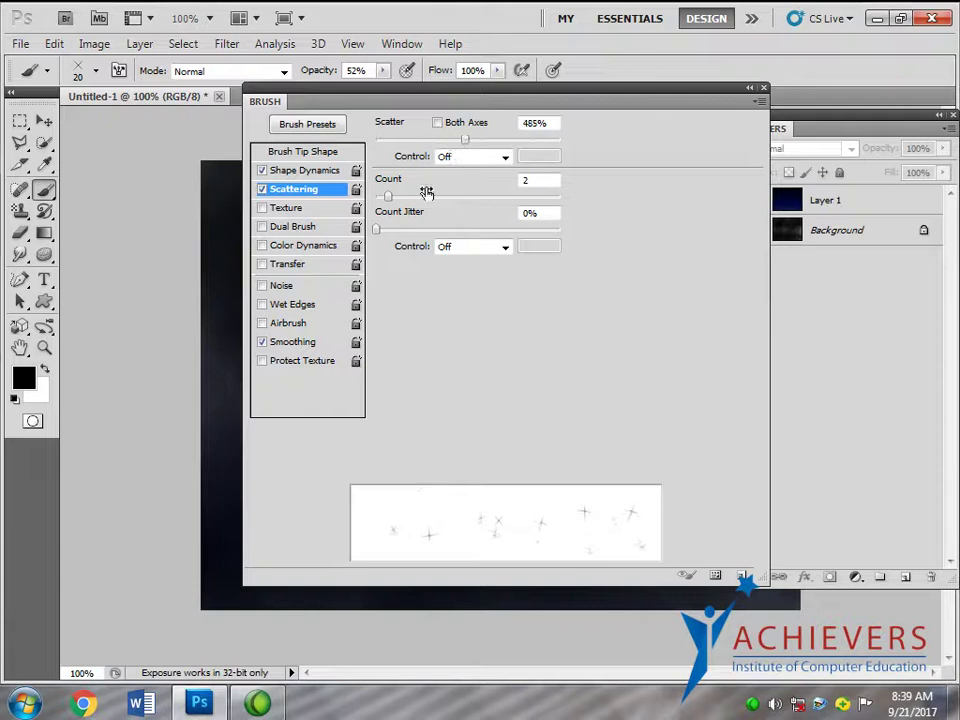
- Add a new layer for stars, with white as the colour and 100% brush opacity
{"action": "left_click", "coordinate": [760, 92]}
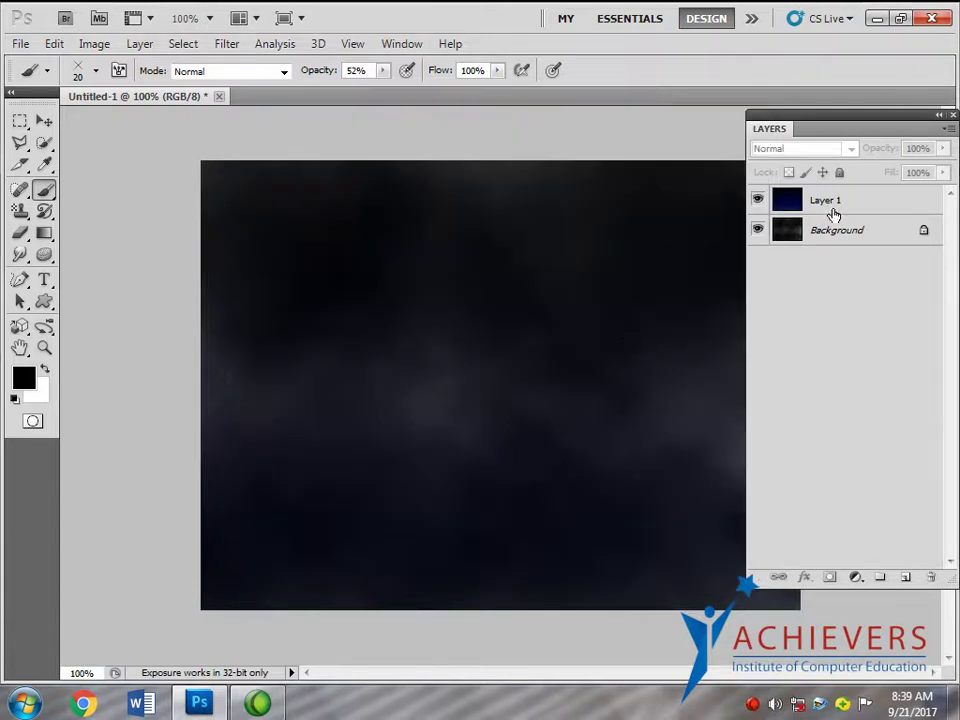
{"action": "left_click", "coordinate": [905, 577]}
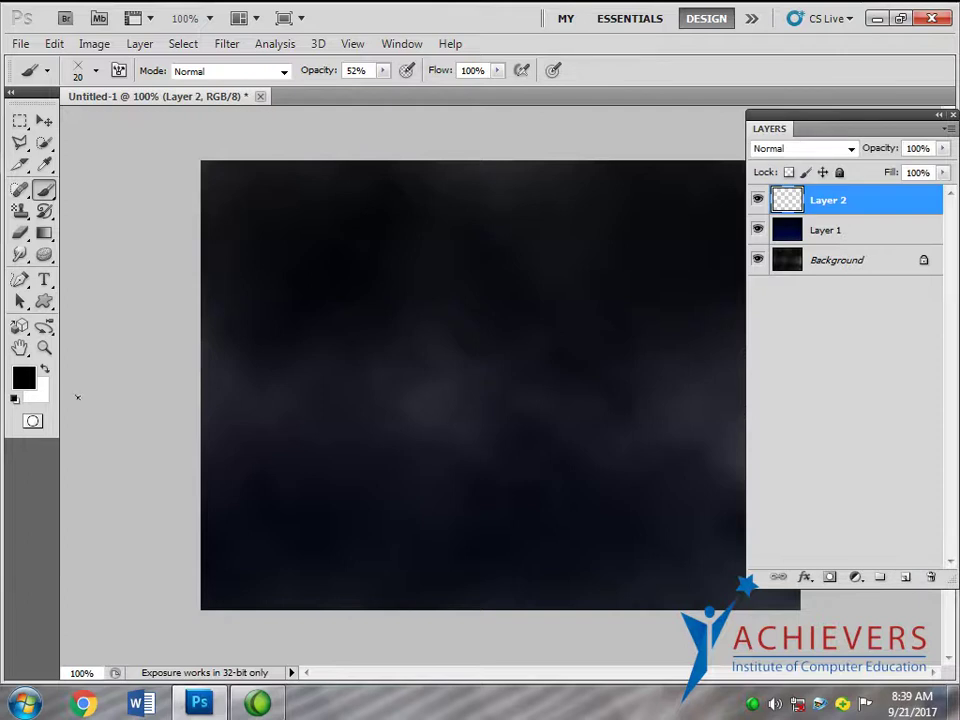
{"action": "left_click", "coordinate": [43, 369]}
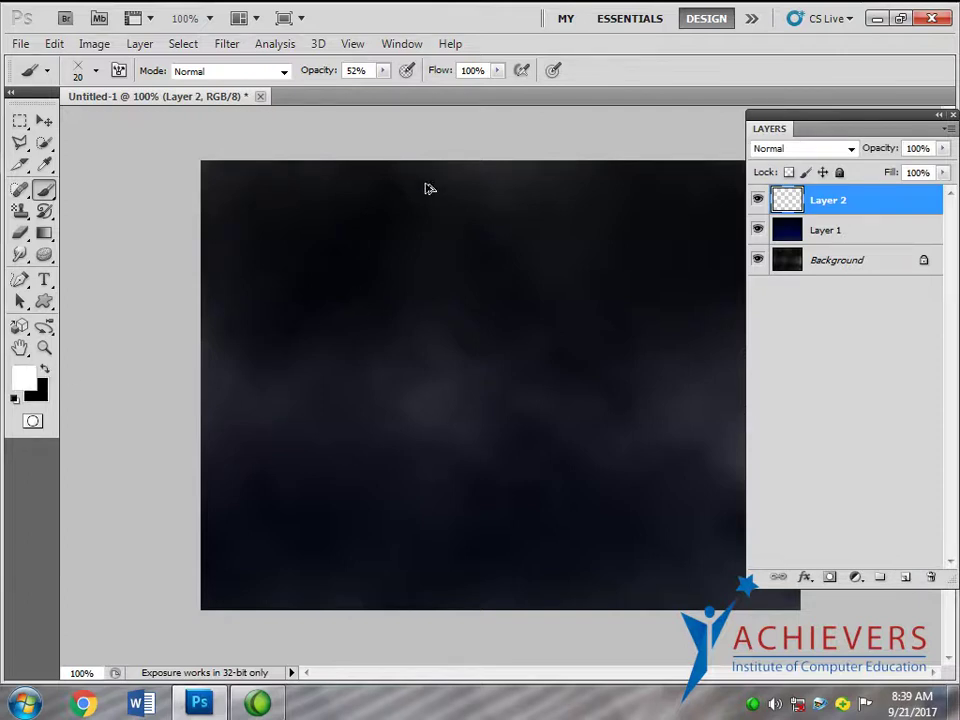
{"action": "left_click_drag", "start_coordinate": [323, 83], "coordinate": [453, 90]}
- Raise the brush scatter to 1000% and paint white star sparkles across the sky
{"action": "key", "text": "F5"}
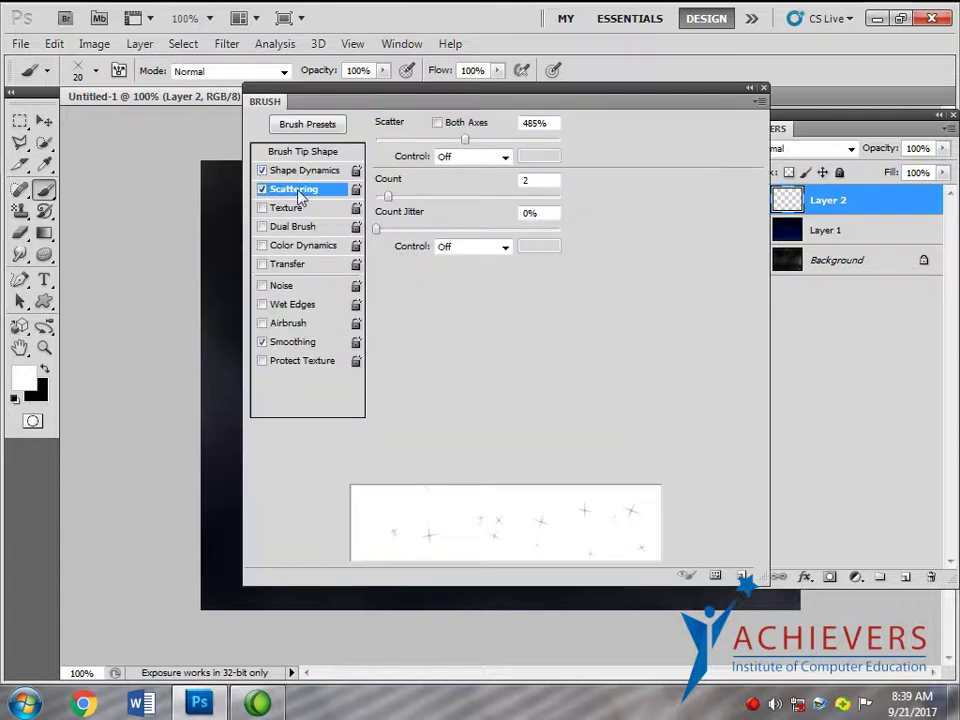
{"action": "left_click_drag", "start_coordinate": [466, 140], "coordinate": [640, 143]}
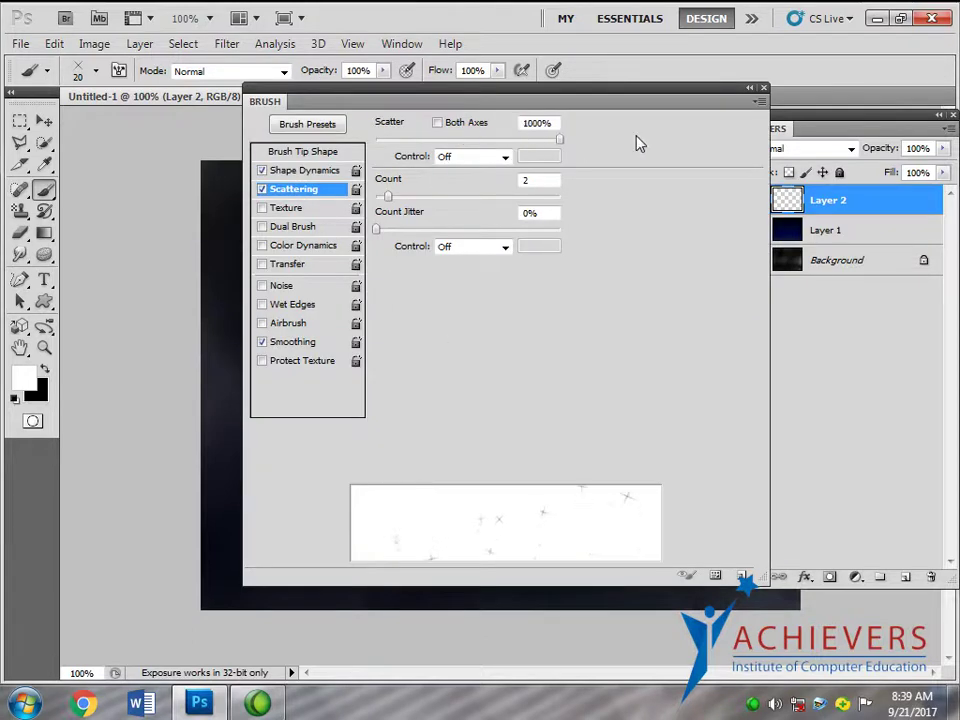
{"action": "key", "text": "F5"}
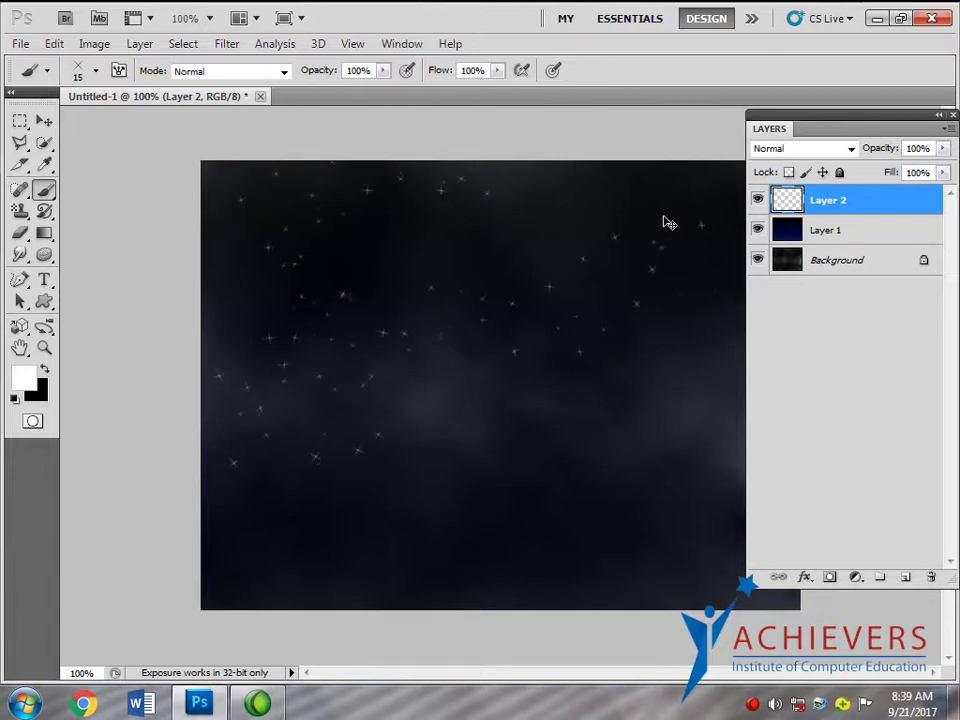
{"action": "left_click", "coordinate": [753, 703]}
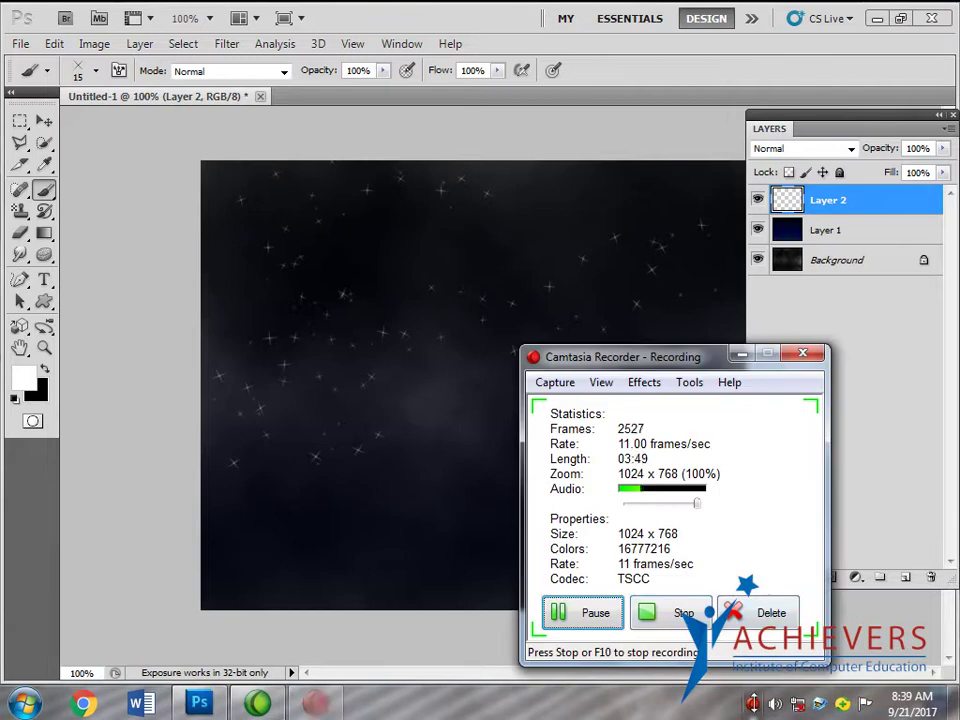
{"action": "left_click", "coordinate": [619, 608]}
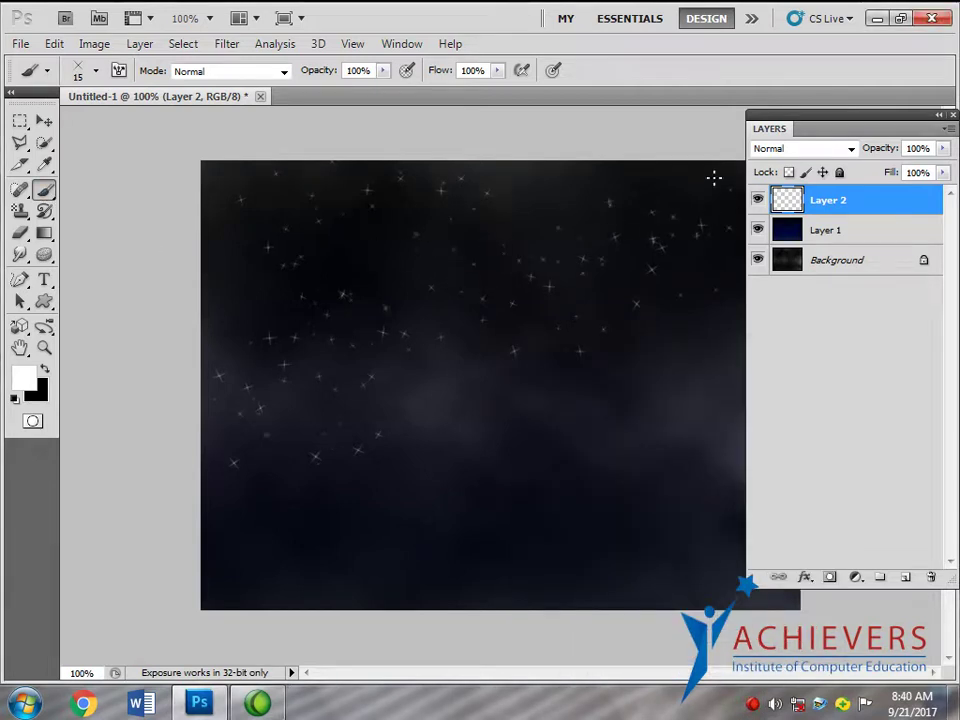
{"action": "left_click_drag", "start_coordinate": [586, 457], "coordinate": [459, 431]}
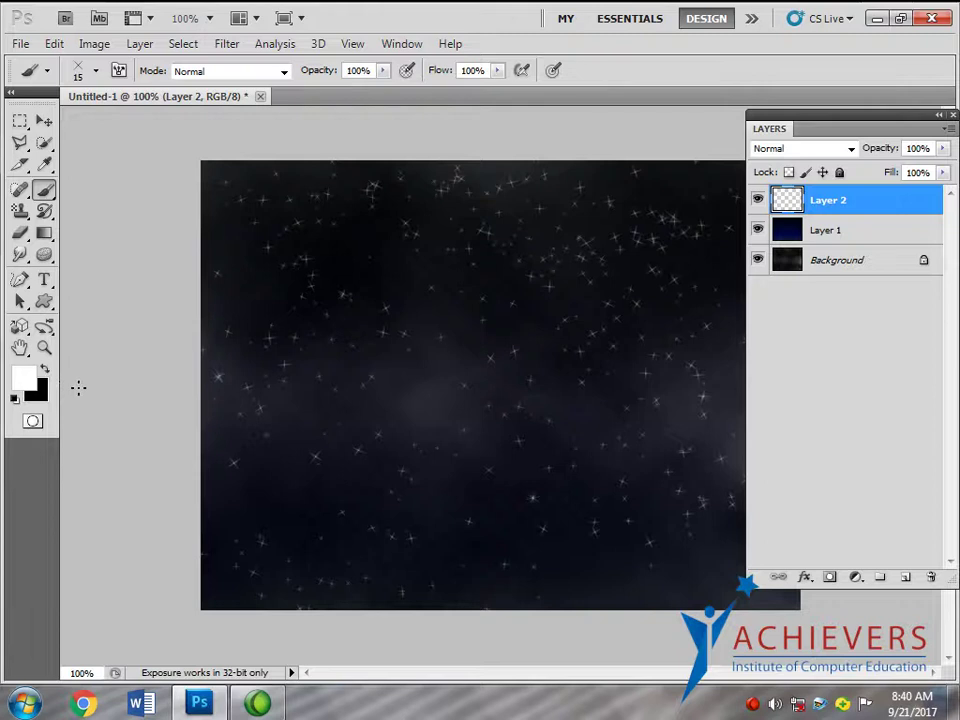
- Choose a small 4 px round hard brush, testing and undoing a stroke
{"action": "left_click", "coordinate": [96, 71]}
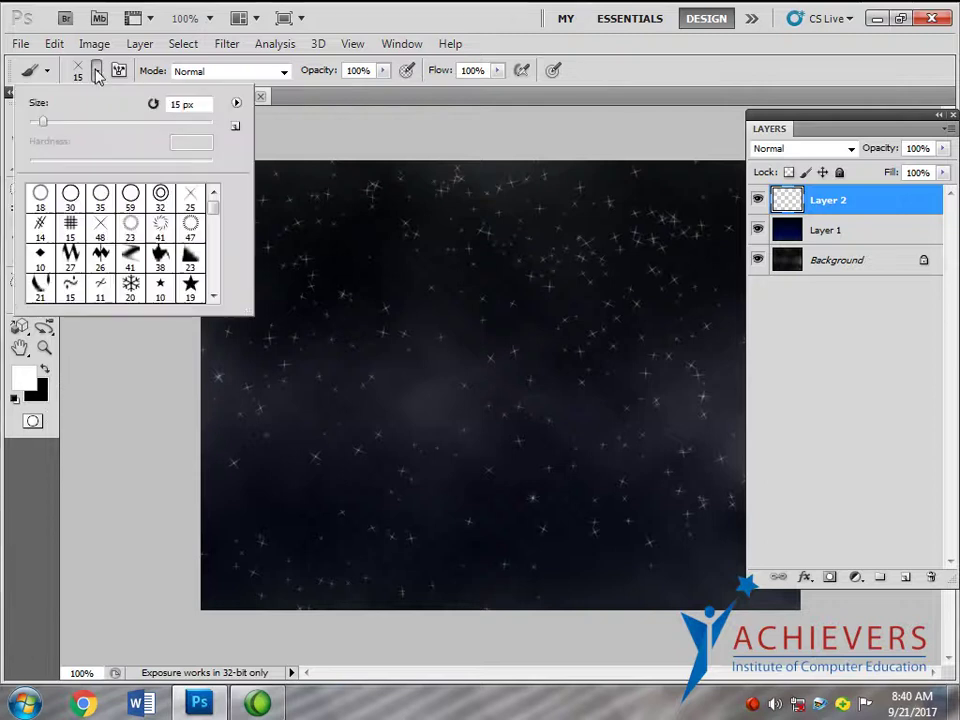
{"action": "left_click_drag", "start_coordinate": [213, 208], "coordinate": [222, 226]}
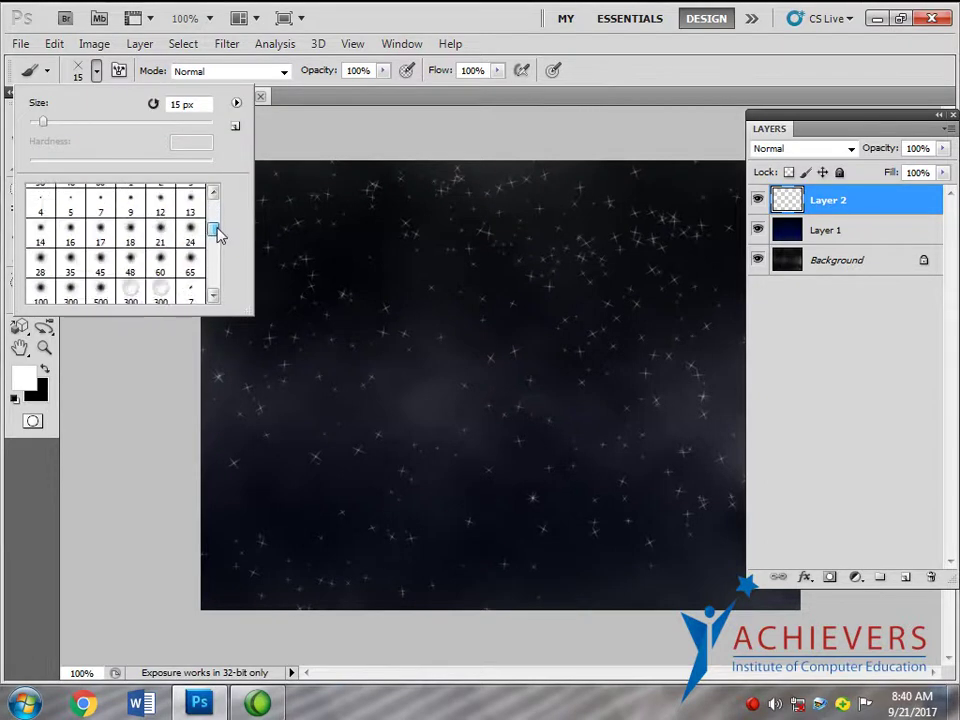
{"action": "double_click", "coordinate": [40, 224]}
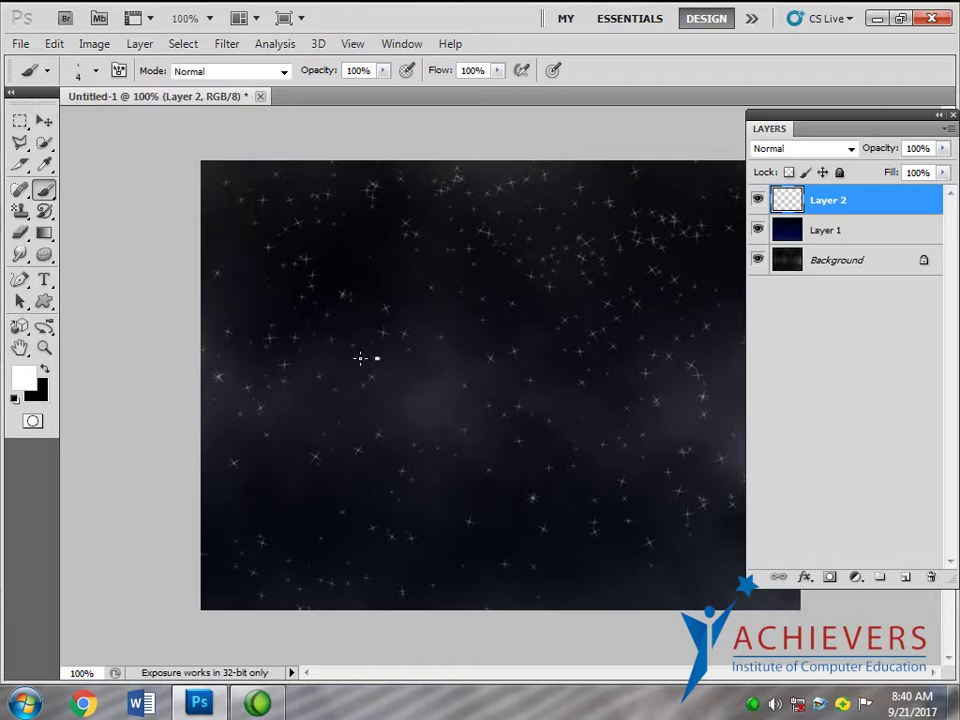
{"action": "left_click_drag", "start_coordinate": [360, 357], "coordinate": [341, 410]}
{"action": "key", "text": "ctrl+z"}
- Give the round brush 1000% spacing with Shape Dynamics and Scattering, then paint dot stars
{"action": "key", "text": "F5"}
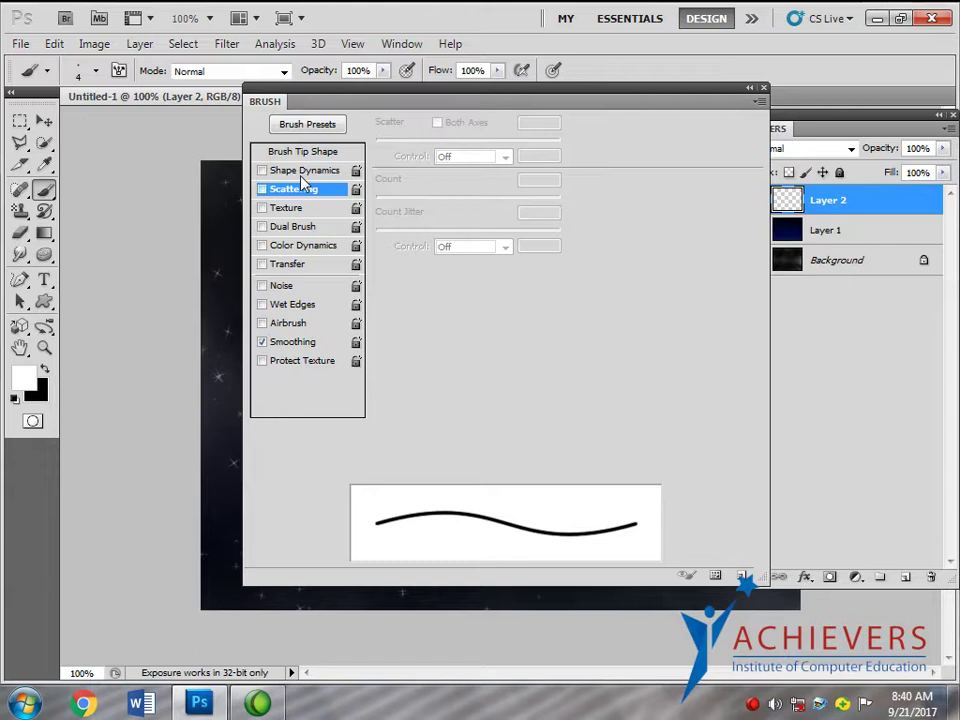
{"action": "left_click", "coordinate": [293, 152]}
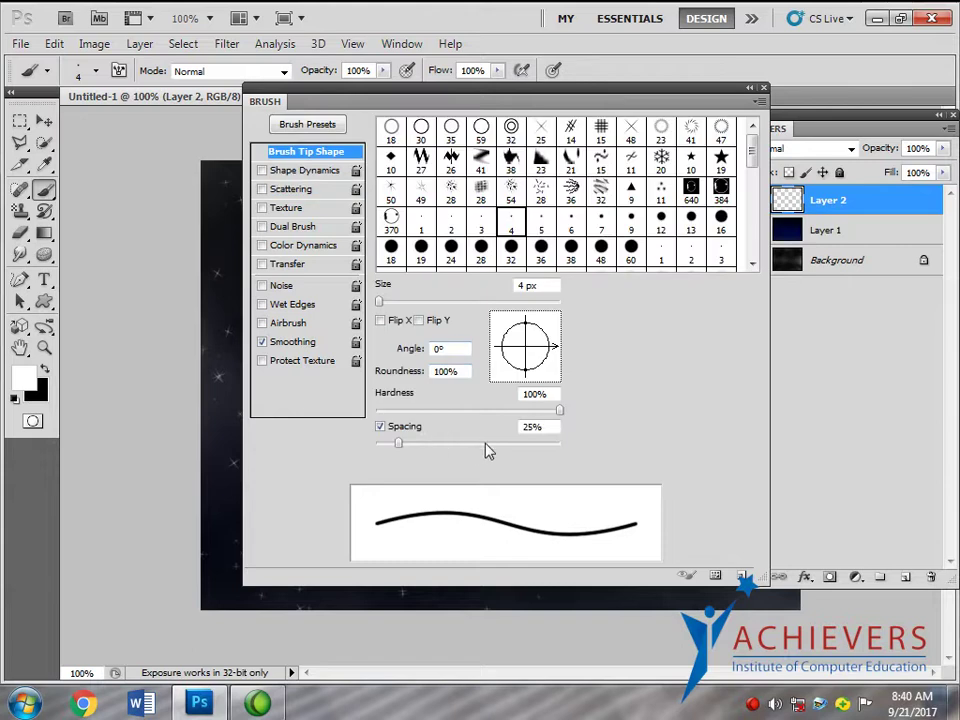
{"action": "left_click_drag", "start_coordinate": [489, 446], "coordinate": [615, 453]}
{"action": "left_click", "coordinate": [305, 170]}
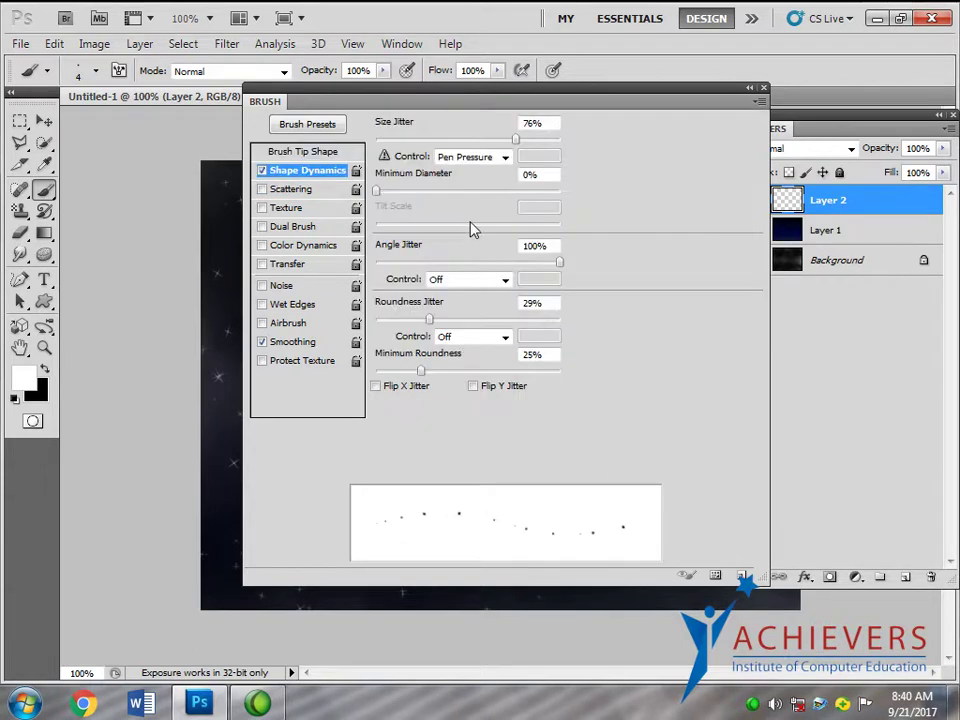
{"action": "left_click", "coordinate": [284, 190]}
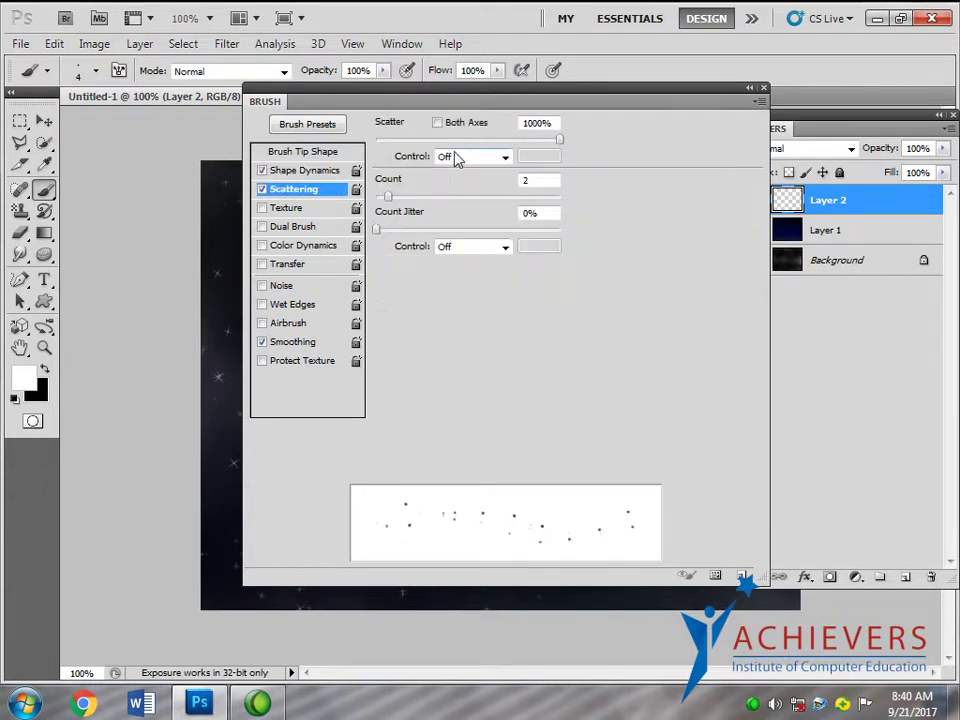
{"action": "mouse_move", "coordinate": [390, 197]}
{"action": "left_mouse_down"}
{"action": "mouse_move", "coordinate": [377, 200]}
{"action": "mouse_move", "coordinate": [377, 231]}
{"action": "left_mouse_up"}
{"action": "left_click", "coordinate": [310, 170]}
{"action": "left_click", "coordinate": [303, 151]}
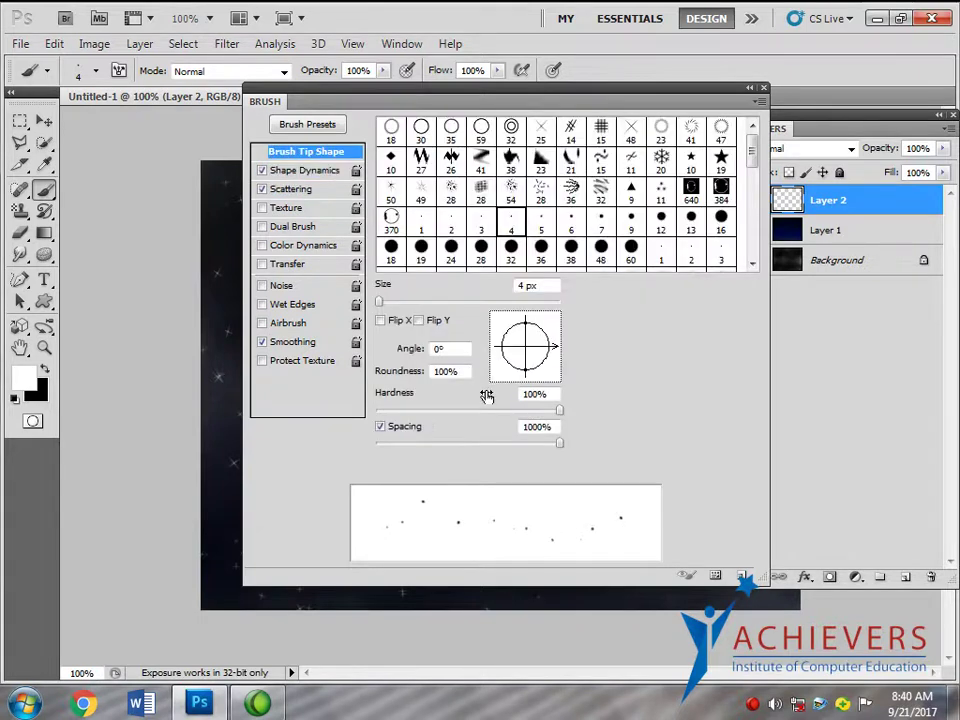
{"action": "key", "text": "F5"}
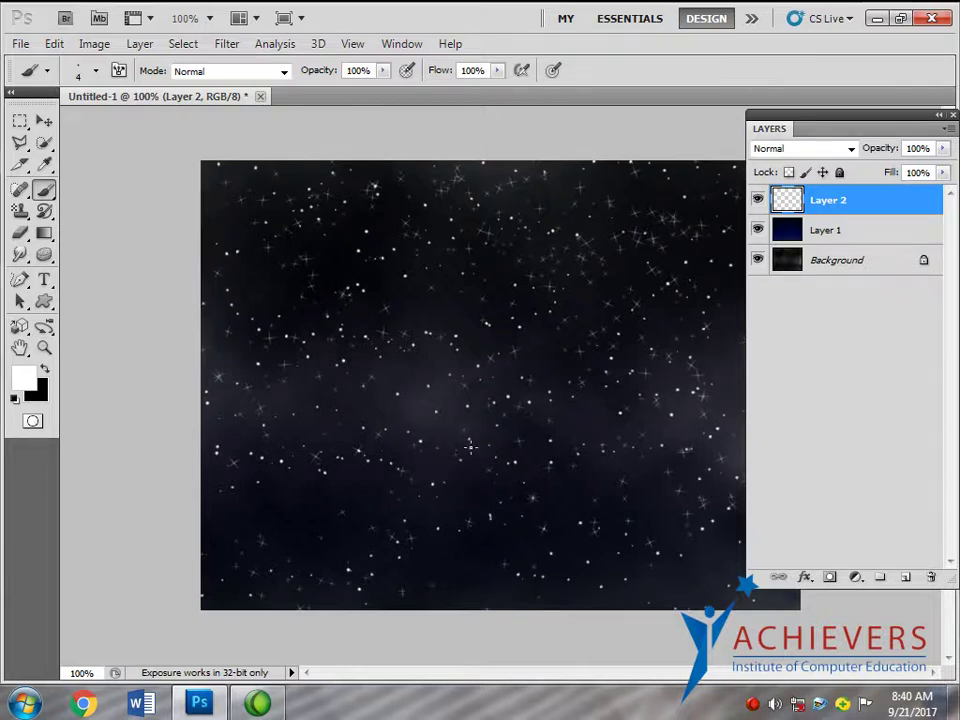
{"action": "left_click", "coordinate": [752, 703]}
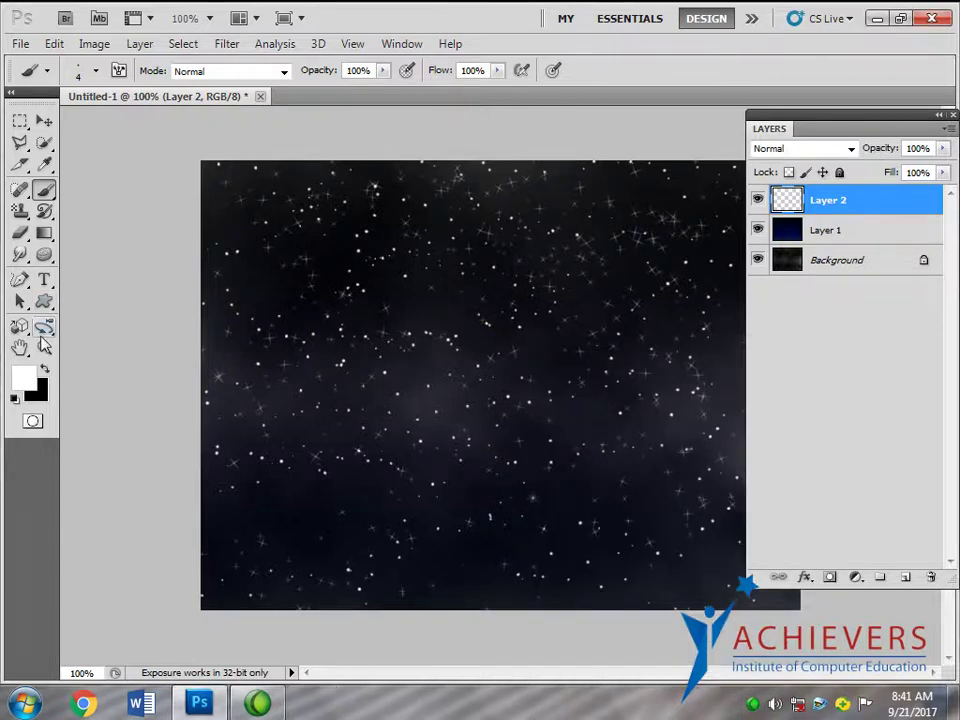
- Draw a white airplane custom shape in the lower left of the sky
{"action": "left_click", "coordinate": [43, 300]}
{"action": "right_click", "coordinate": [43, 300]}
{"action": "left_click", "coordinate": [110, 388]}
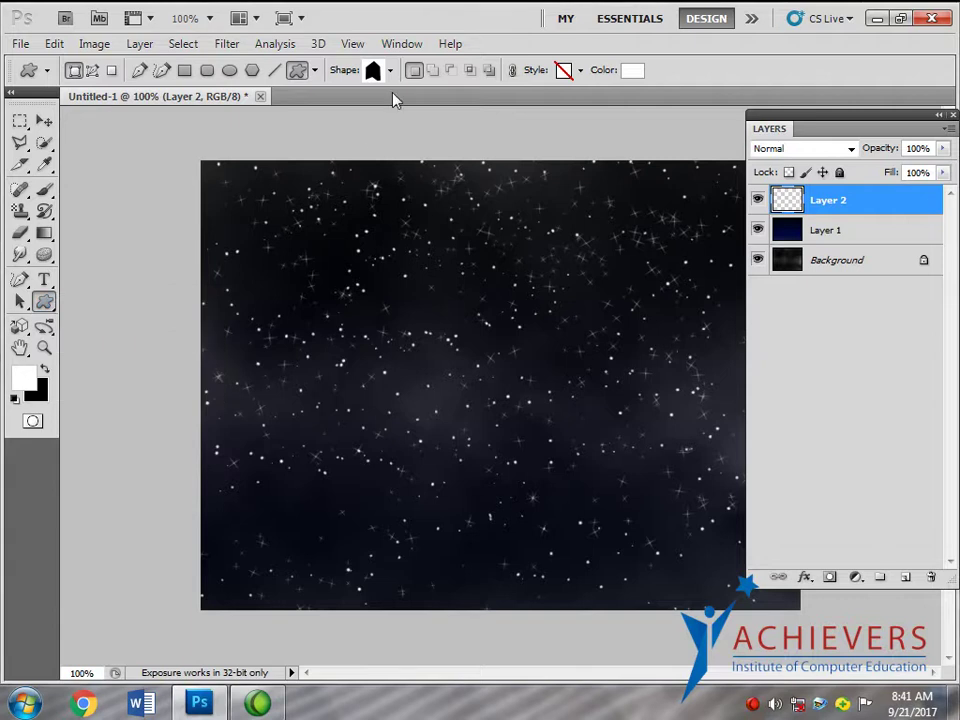
{"action": "left_click", "coordinate": [390, 70]}
{"action": "left_click_drag", "start_coordinate": [548, 240], "coordinate": [554, 373]}
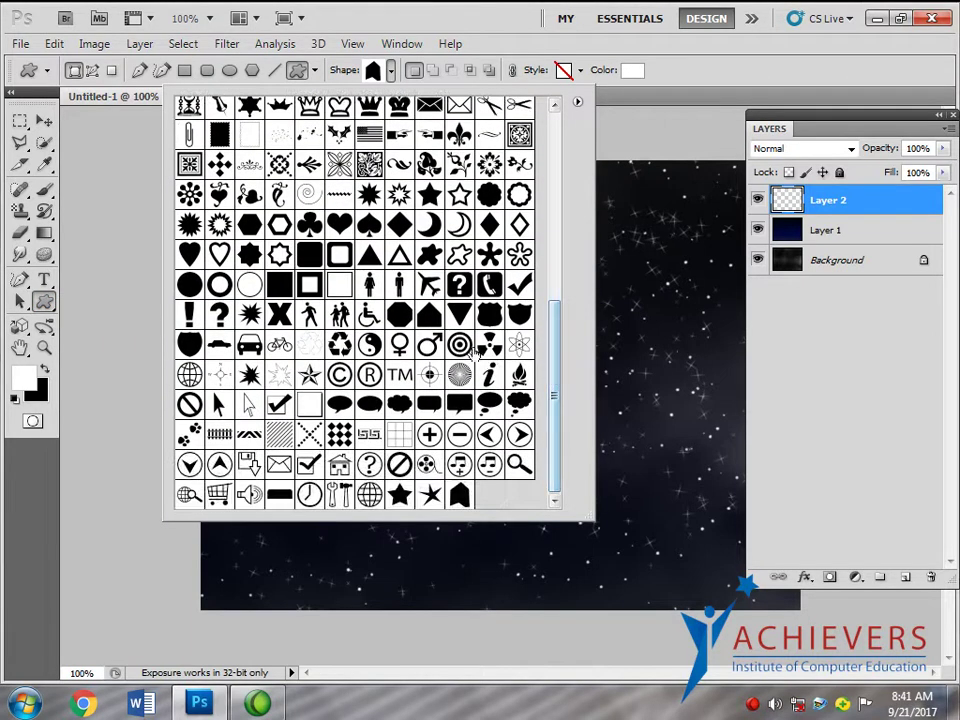
{"action": "double_click", "coordinate": [430, 286]}
{"action": "left_click_drag", "start_coordinate": [270, 430], "coordinate": [343, 500]}
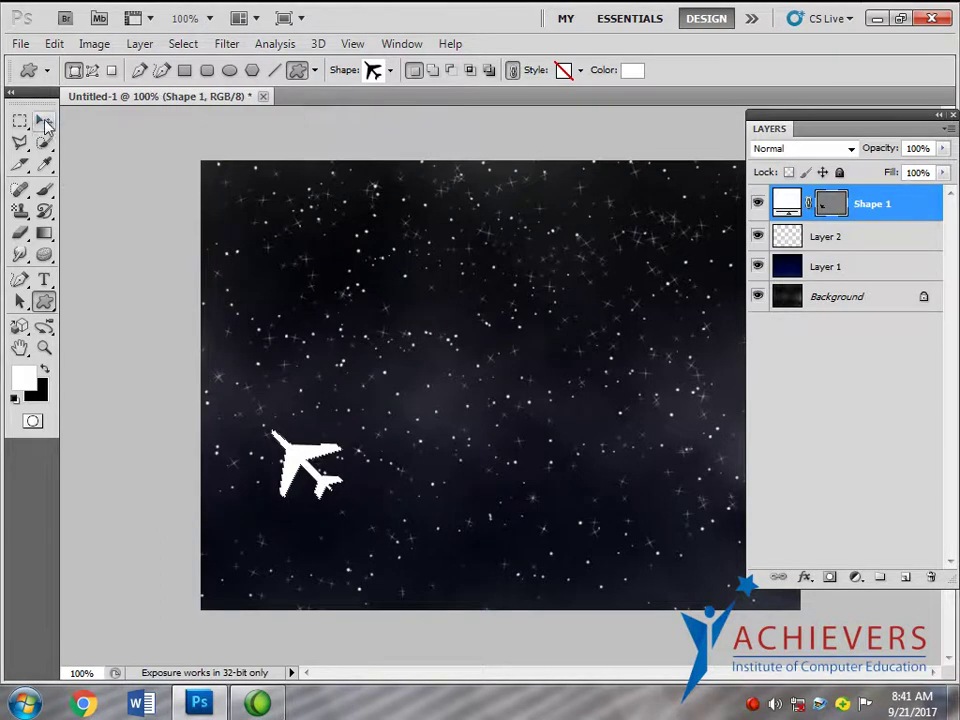
- Rasterize the airplane's Shape 1 layer, show rulers, and nudge the plane right
{"action": "left_click", "coordinate": [44, 120]}
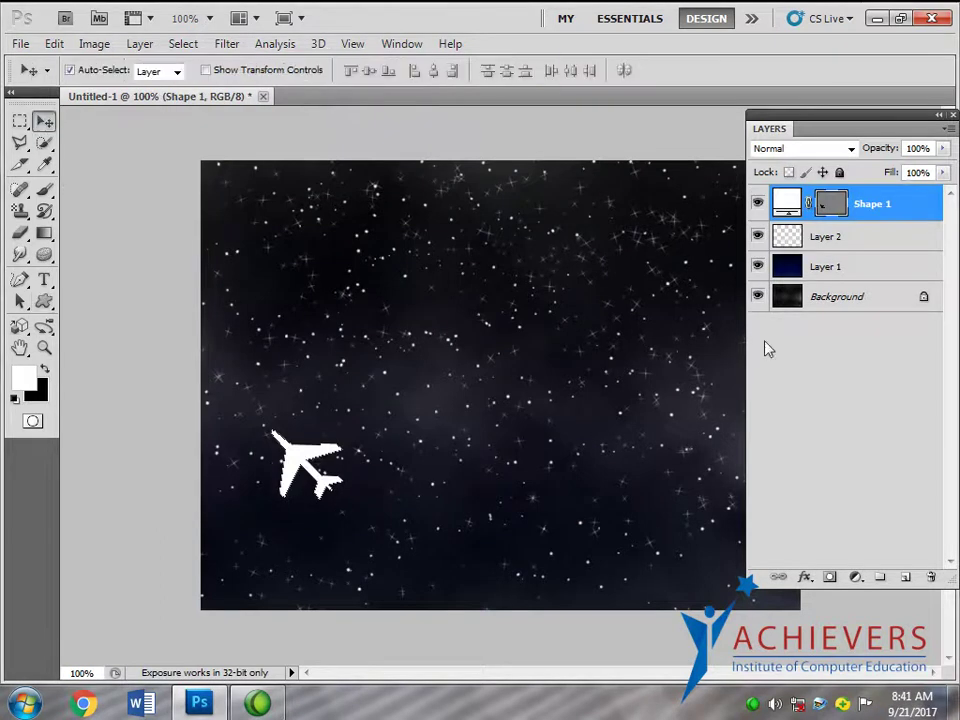
{"action": "right_click", "coordinate": [866, 206]}
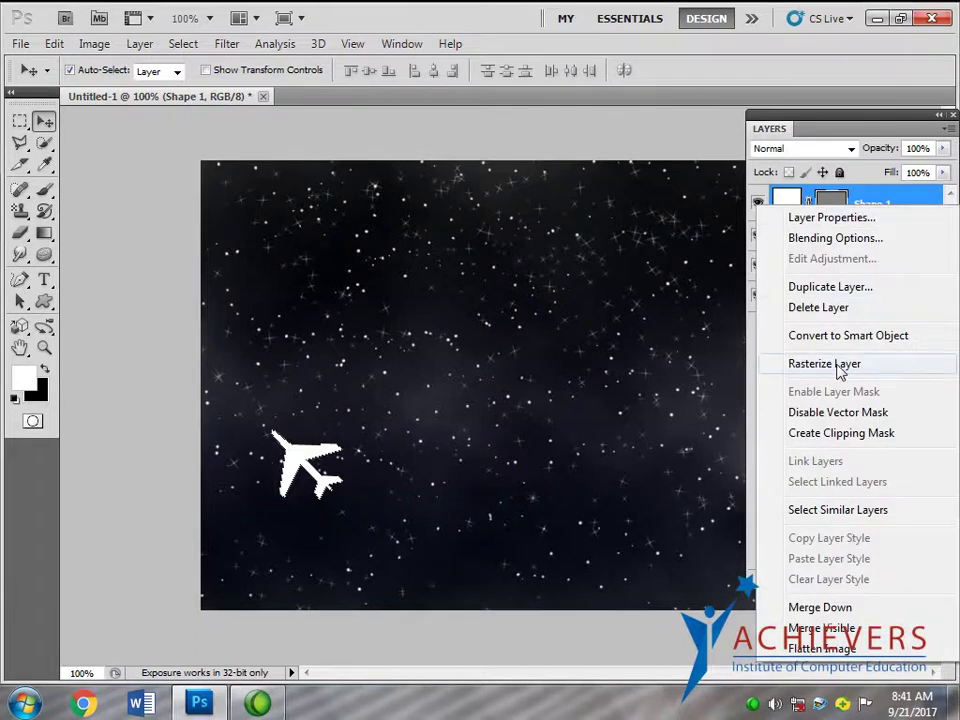
{"action": "left_click", "coordinate": [838, 365]}
{"action": "key", "text": "ctrl+r"}
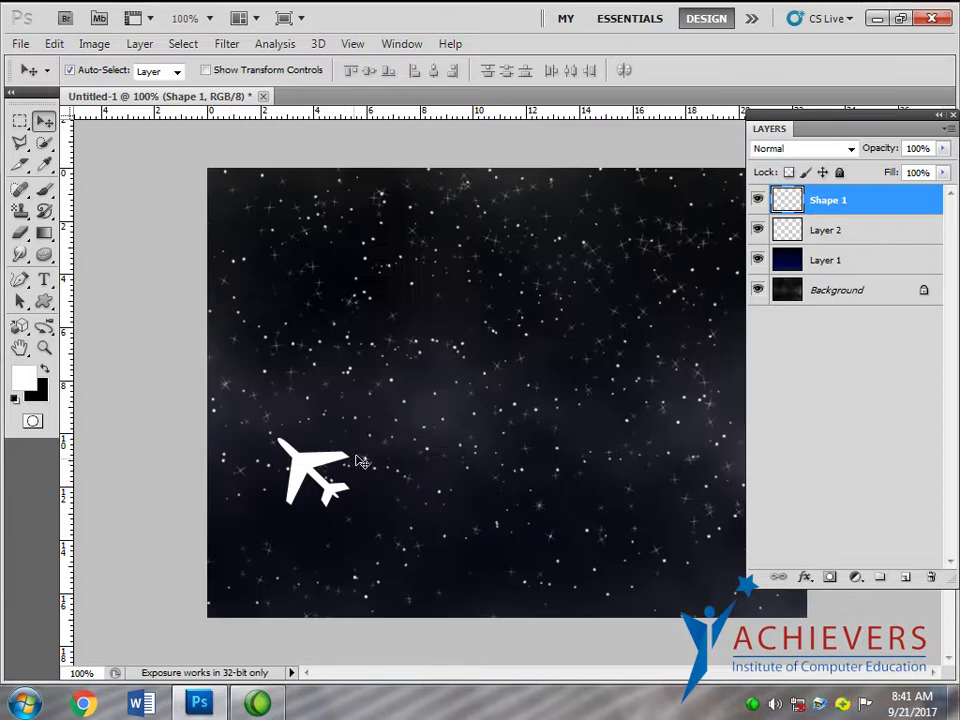
{"action": "left_click_drag", "start_coordinate": [313, 465], "coordinate": [360, 467]}
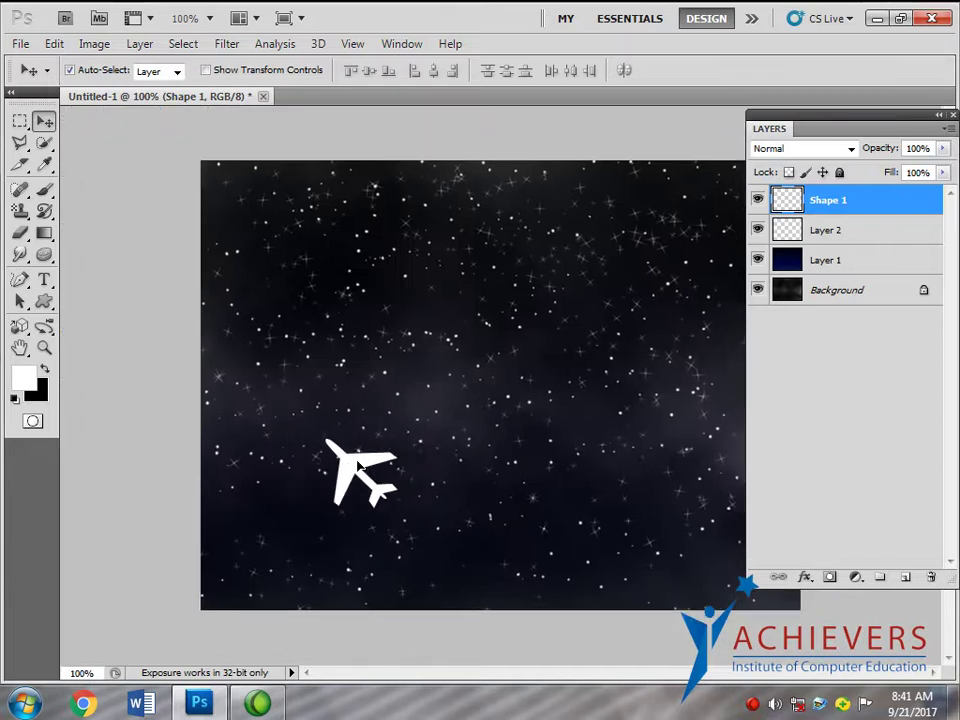
- Flip the airplane horizontally and rotate it to point up and right
{"action": "key", "text": "ctrl+t"}
{"action": "right_click", "coordinate": [361, 474]}
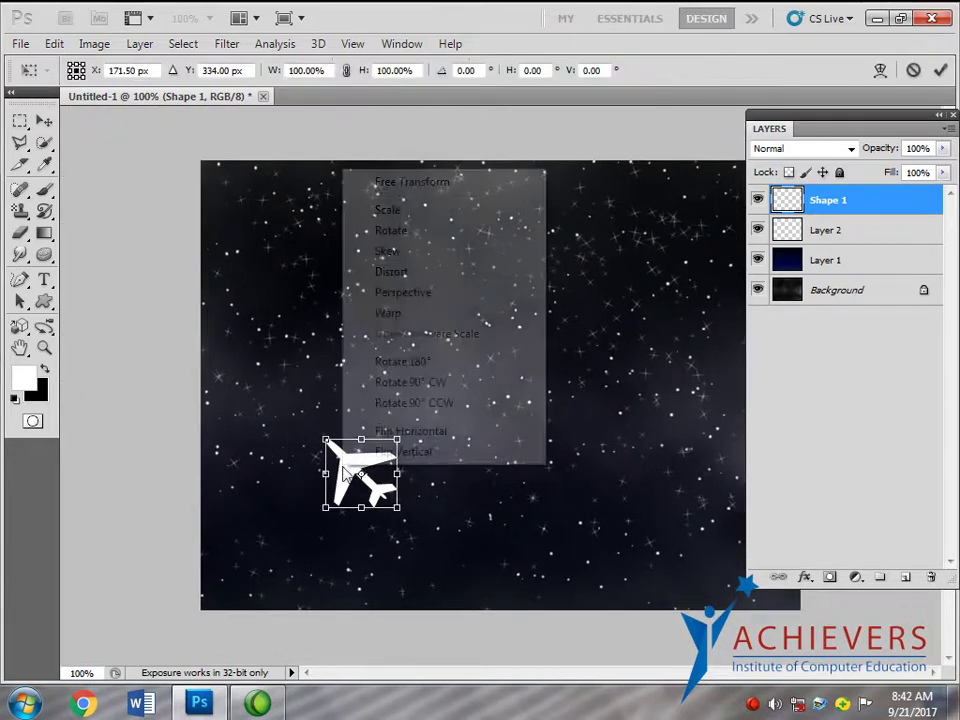
{"action": "left_click", "coordinate": [398, 432]}
{"action": "left_click_drag", "start_coordinate": [395, 472], "coordinate": [305, 497]}
{"action": "key", "text": "Return"}
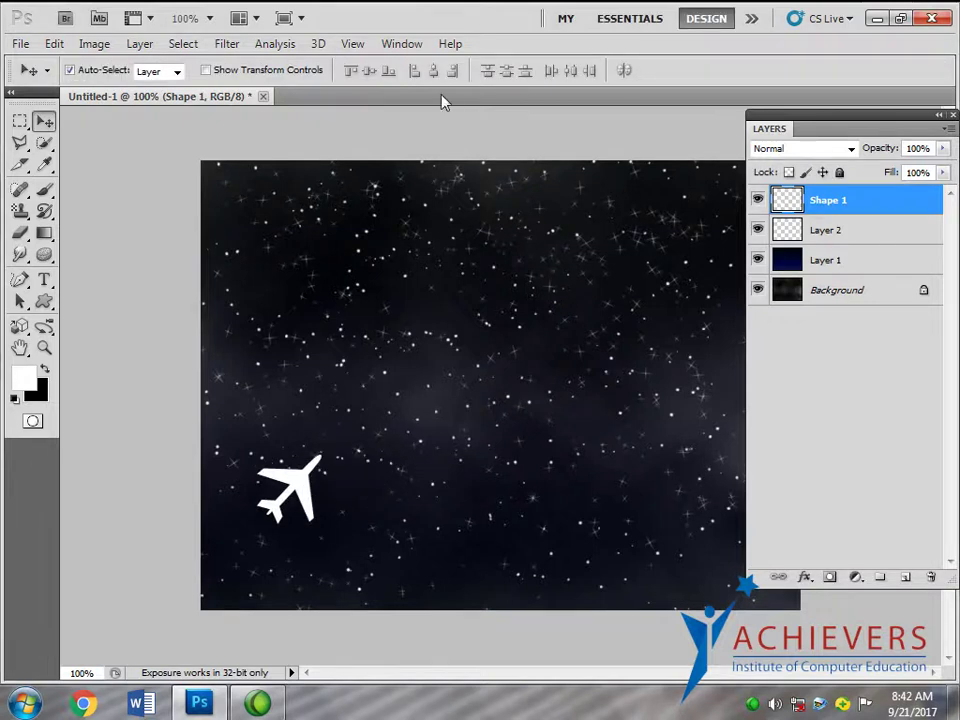
{"action": "left_click", "coordinate": [402, 44]}
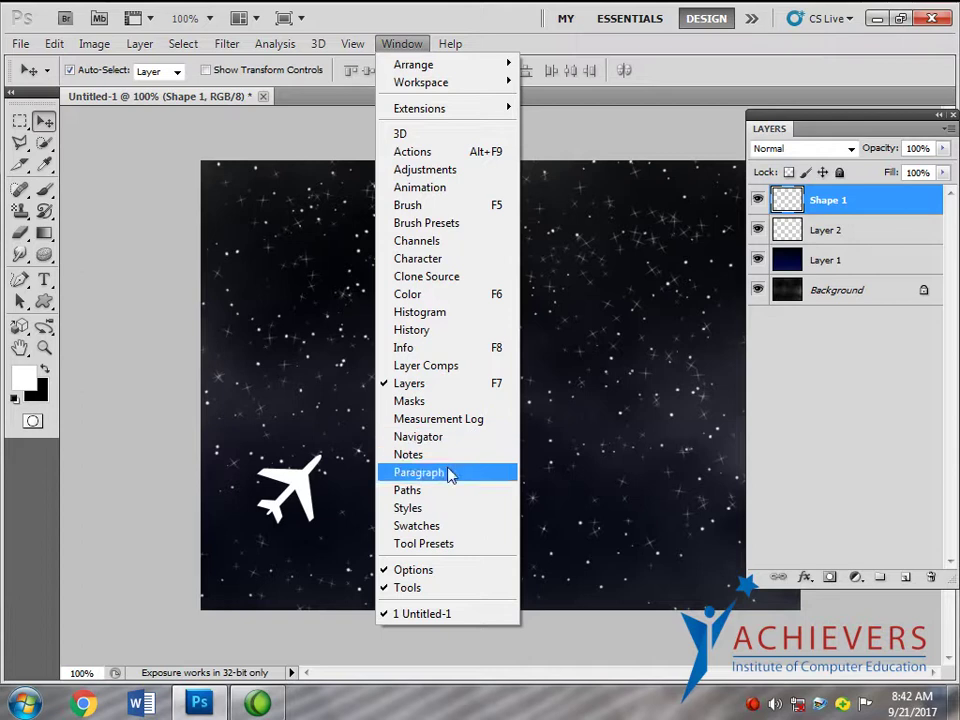
- Open the Styles panel and try gradient, striped, orange-red and white bevel presets on the airplane
{"action": "left_click", "coordinate": [410, 508]}
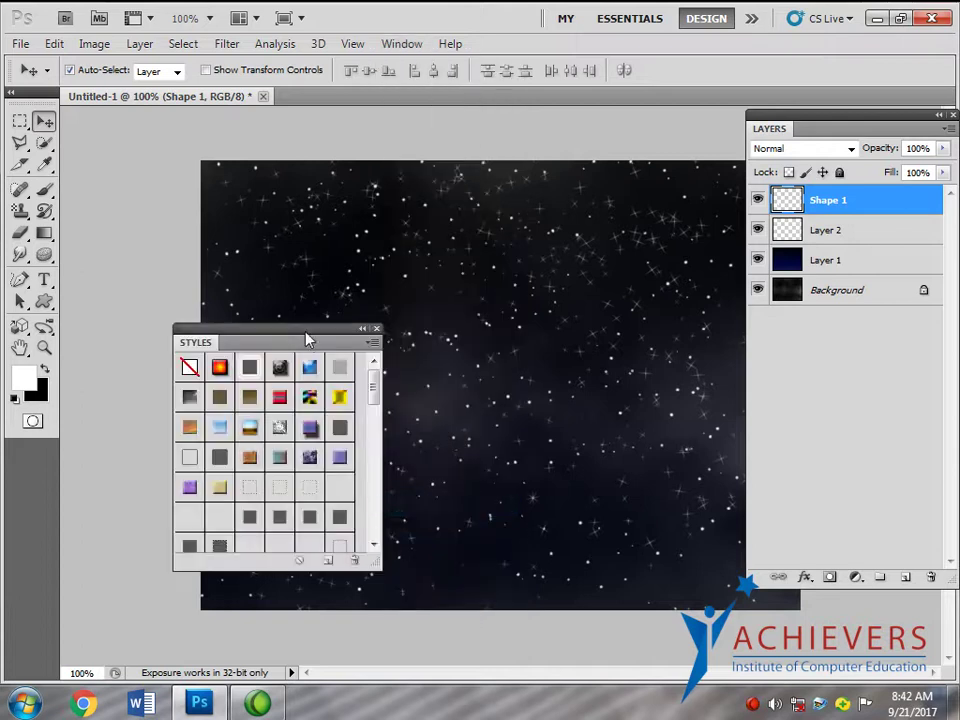
{"action": "left_click_drag", "start_coordinate": [307, 340], "coordinate": [628, 135]}
{"action": "left_click", "coordinate": [574, 230]}
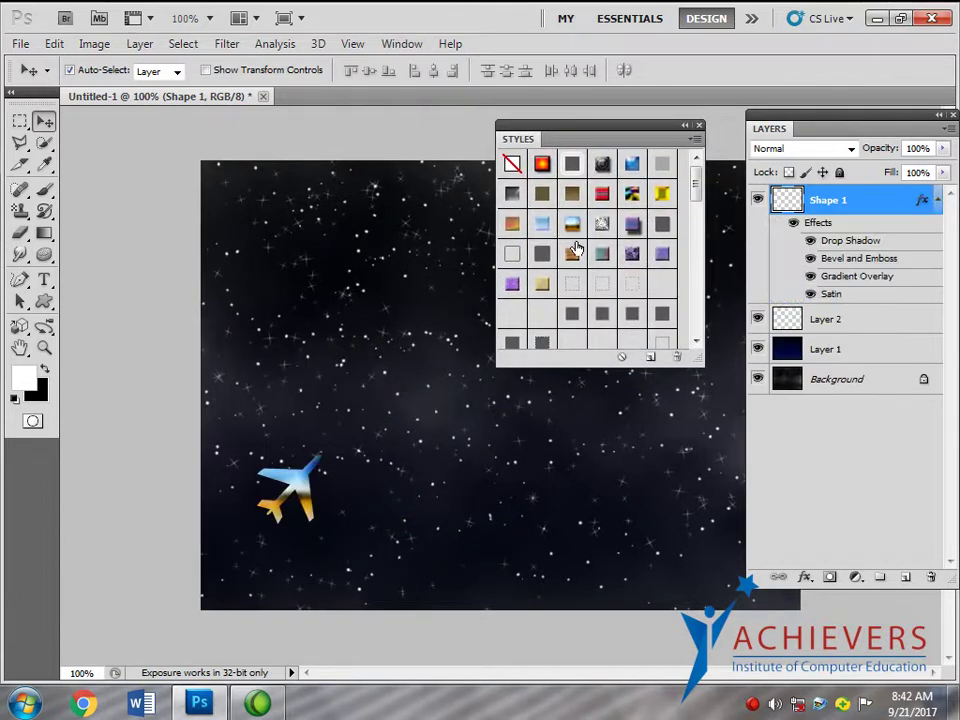
{"action": "left_click", "coordinate": [632, 163]}
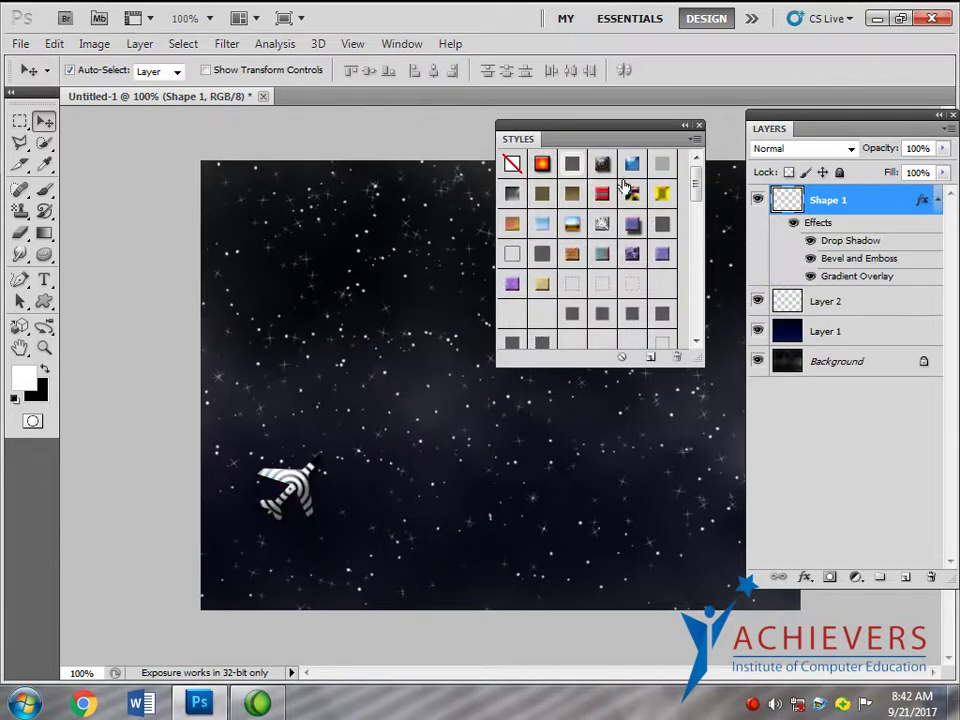
{"action": "left_click", "coordinate": [542, 163]}
{"action": "left_click", "coordinate": [601, 286]}
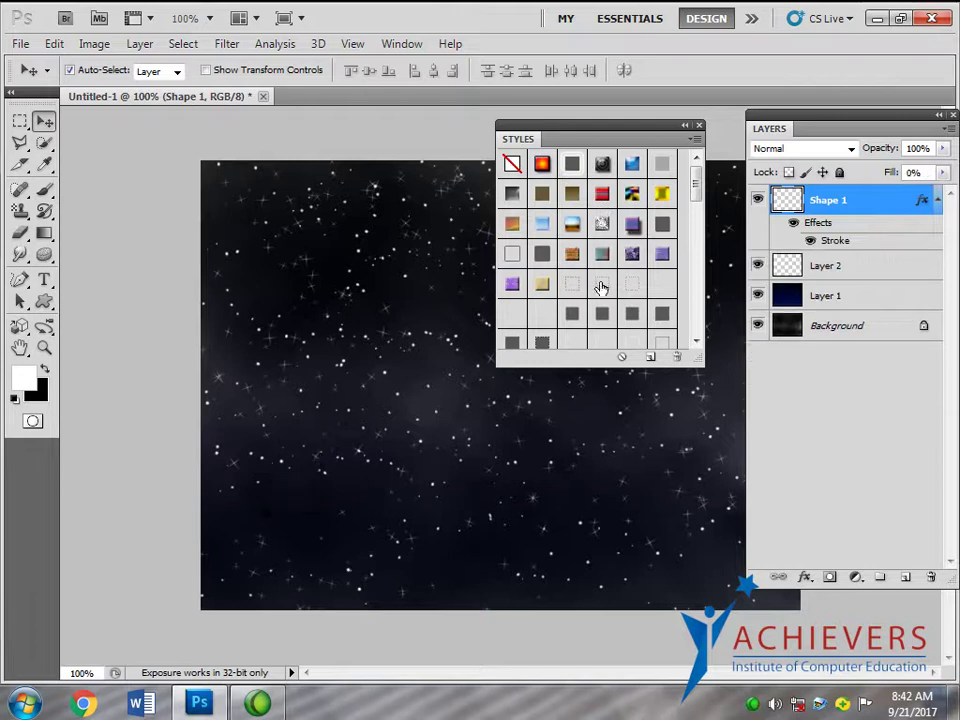
{"action": "left_click", "coordinate": [601, 223]}
{"action": "left_click_drag", "start_coordinate": [699, 194], "coordinate": [697, 234]}
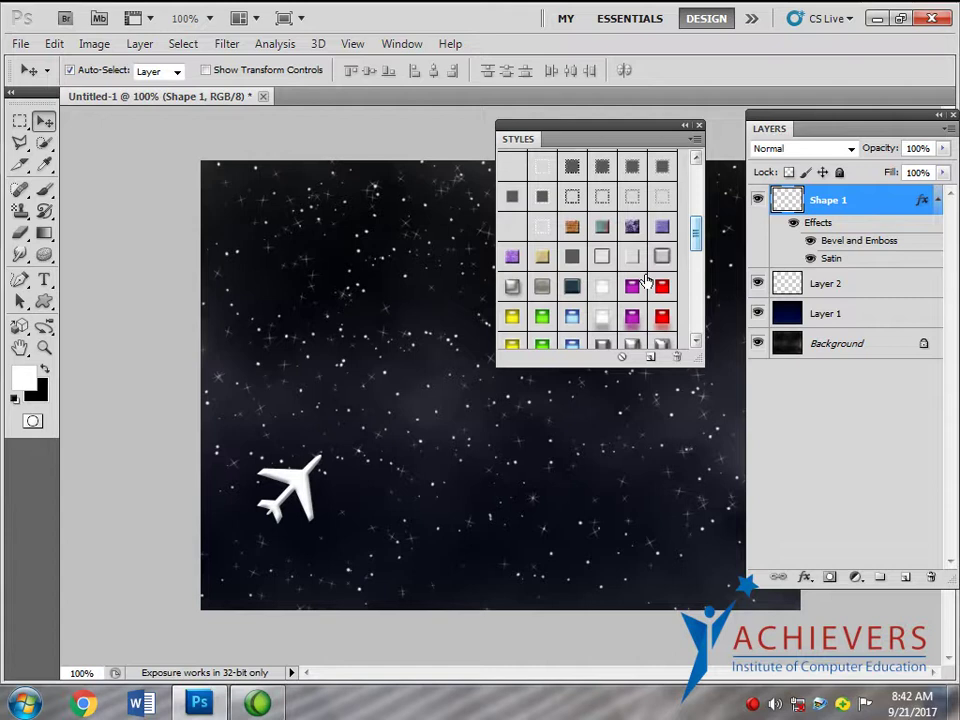
- Try glow, metallic and flat white presets, settling on the white satin-and-bevel style
{"action": "left_click", "coordinate": [602, 289]}
{"action": "left_click", "coordinate": [604, 315]}
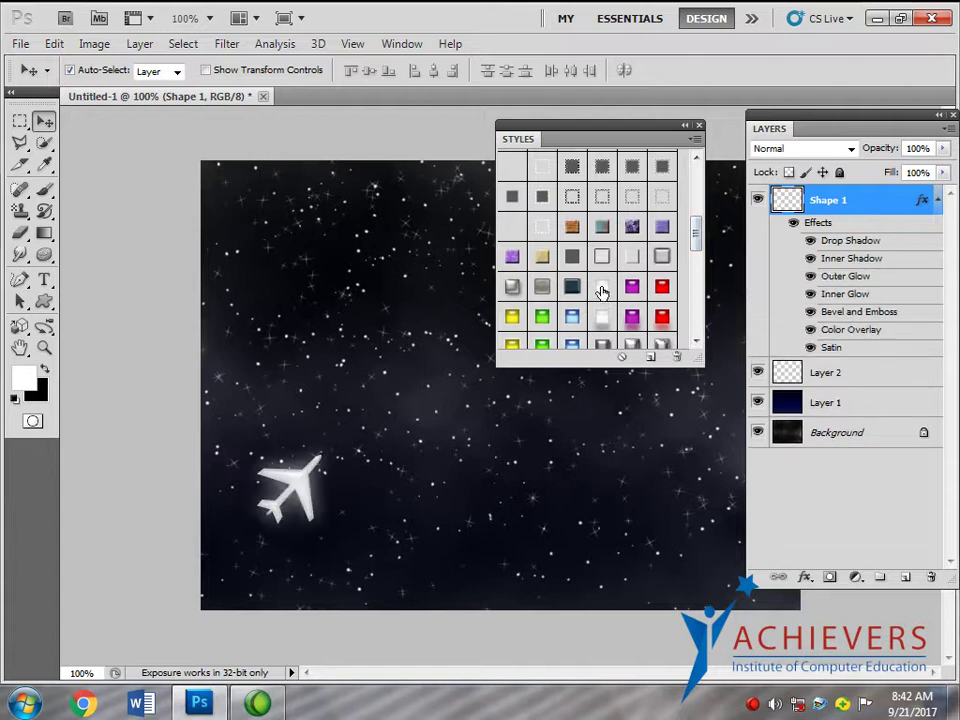
{"action": "left_click", "coordinate": [603, 289]}
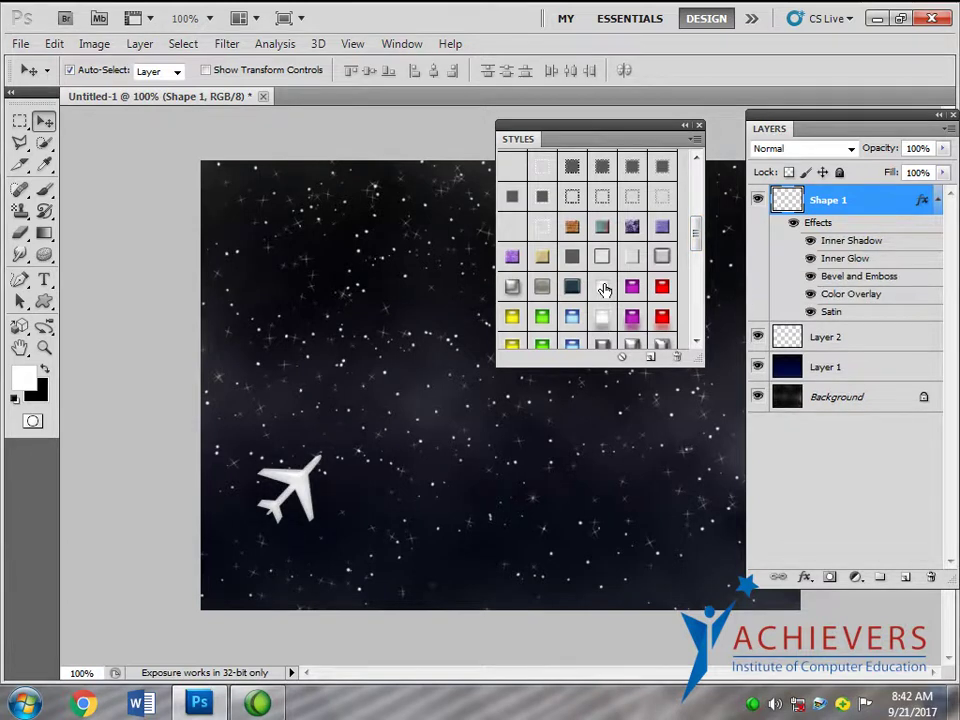
{"action": "left_click", "coordinate": [632, 341]}
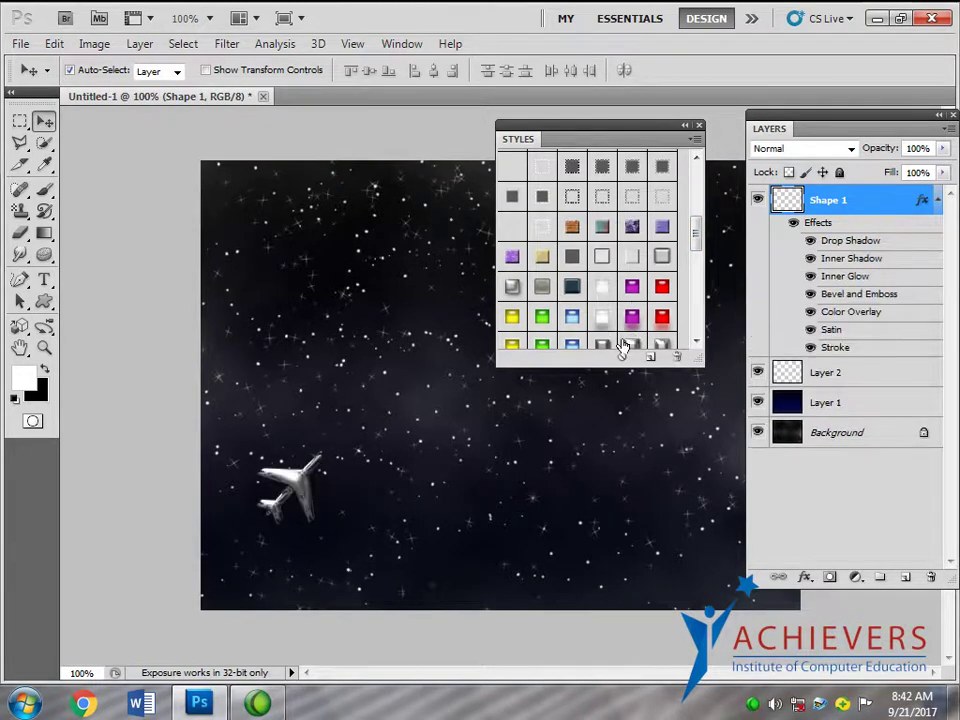
{"action": "left_click", "coordinate": [613, 343]}
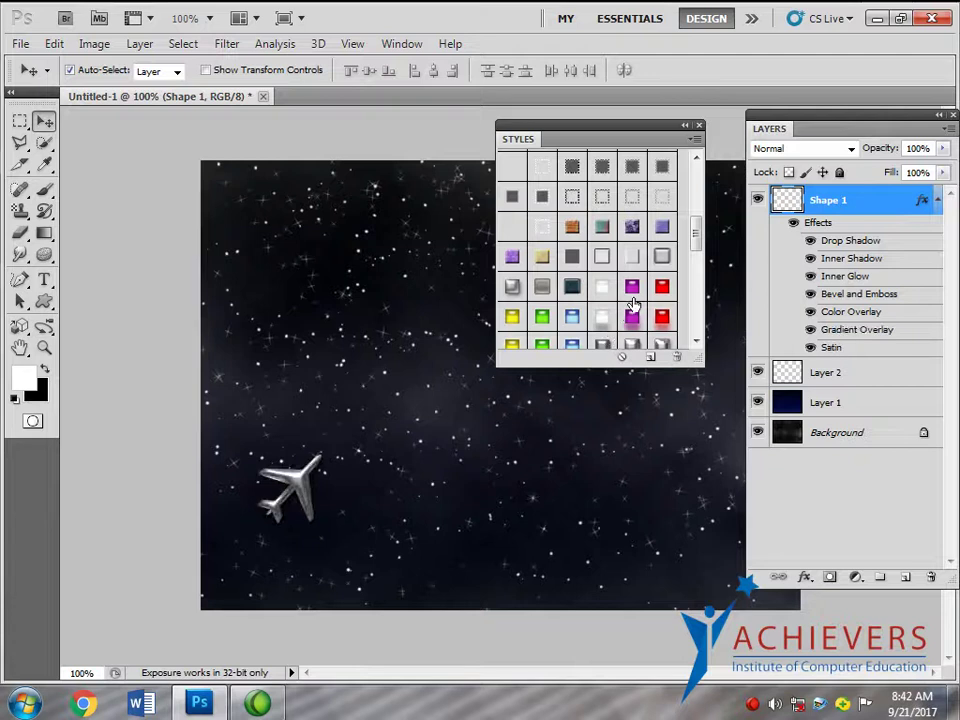
{"action": "left_click", "coordinate": [543, 287]}
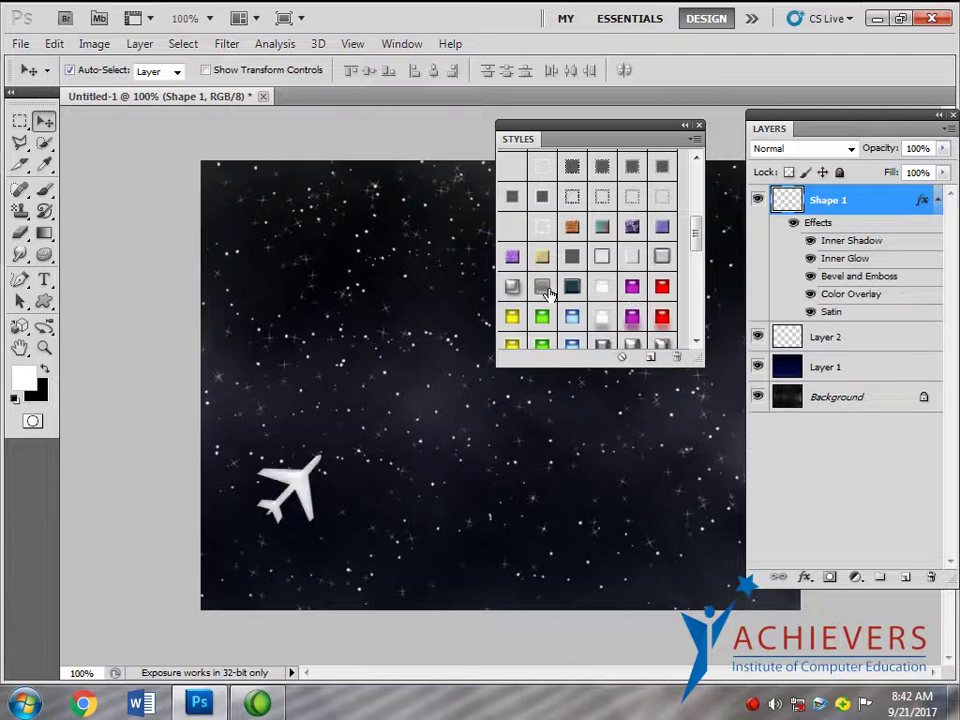
{"action": "left_click", "coordinate": [662, 256]}
{"action": "left_click", "coordinate": [600, 291]}
- Close the Styles panel and move the airplane down and to the left
{"action": "left_click", "coordinate": [700, 125]}
{"action": "mouse_move", "coordinate": [286, 492]}
{"action": "left_mouse_down"}
{"action": "mouse_move", "coordinate": [241, 535]}
{"action": "mouse_move", "coordinate": [241, 524]}
{"action": "left_mouse_up"}
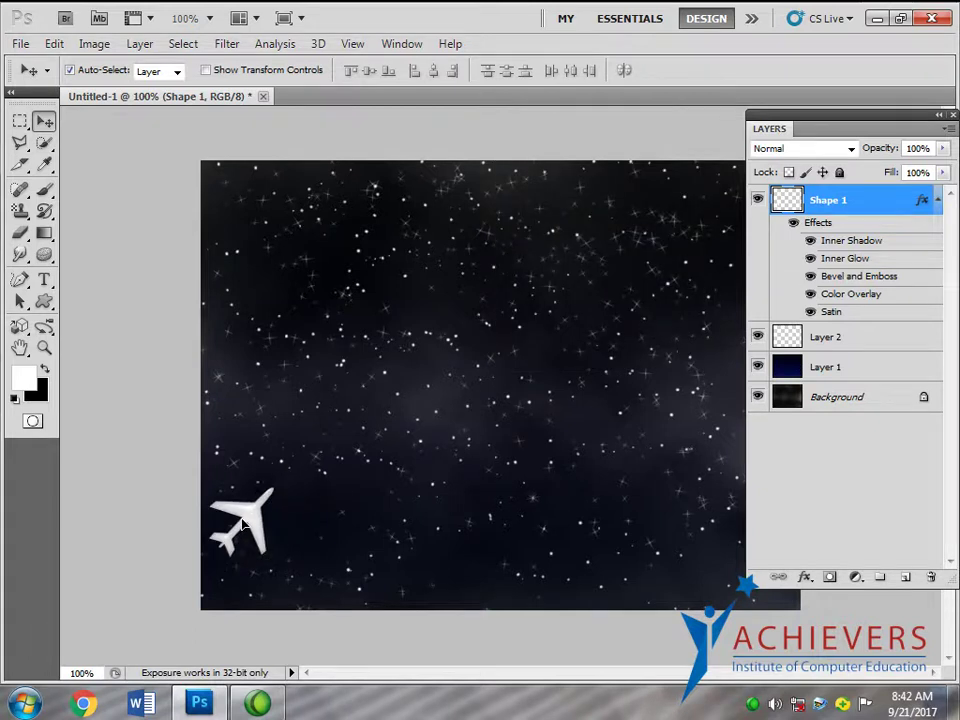
{"action": "left_click", "coordinate": [399, 44]}
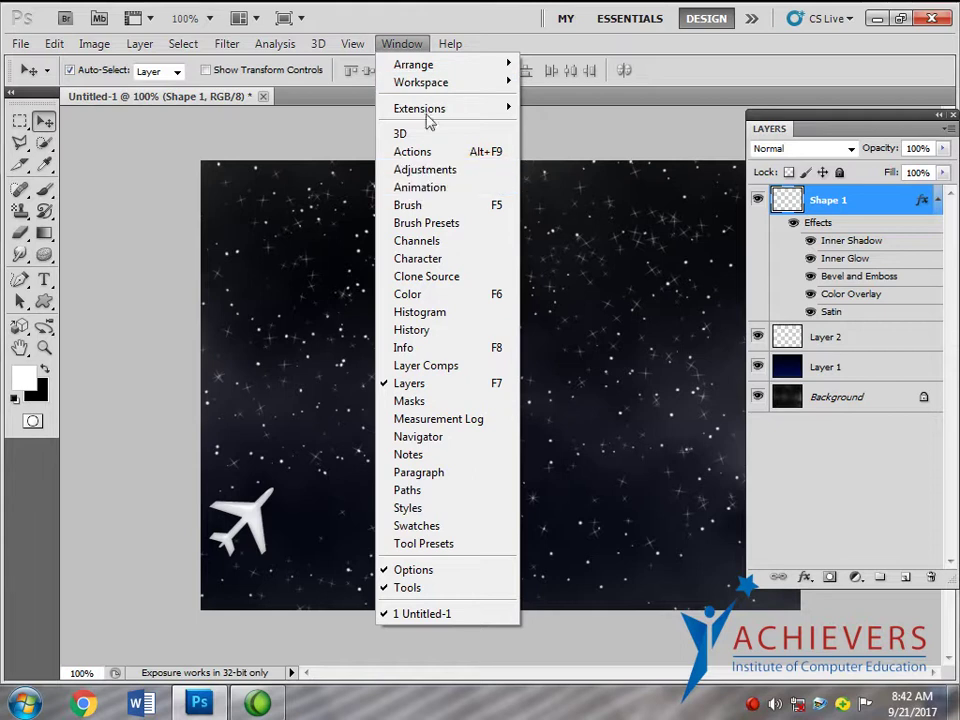
- Open the Animation panel and set it to Frames mode
{"action": "left_click", "coordinate": [427, 188]}
{"action": "mouse_move", "coordinate": [463, 201]}
{"action": "left_mouse_down"}
{"action": "mouse_move", "coordinate": [441, 111]}
{"action": "mouse_move", "coordinate": [423, 89]}
{"action": "left_mouse_up"}
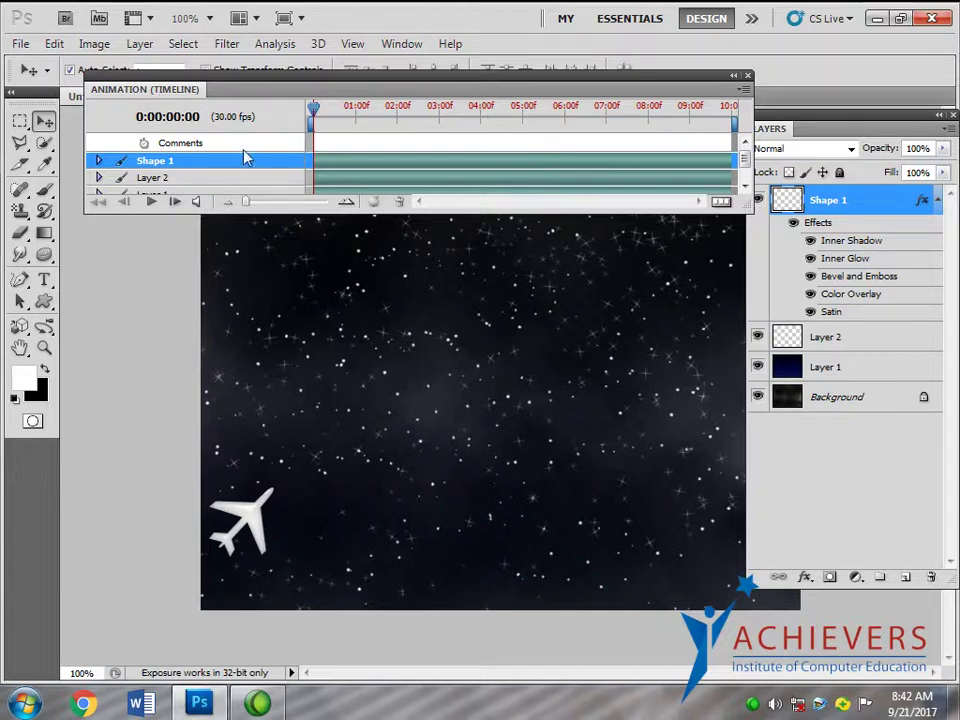
{"action": "left_click", "coordinate": [721, 202]}
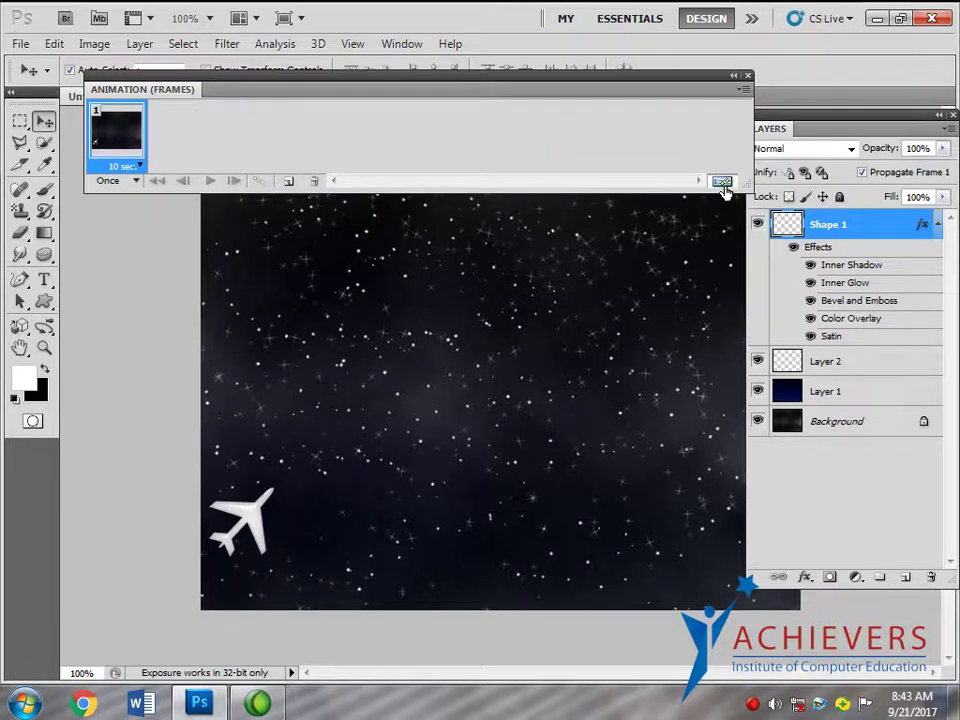
{"action": "left_click", "coordinate": [721, 182]}
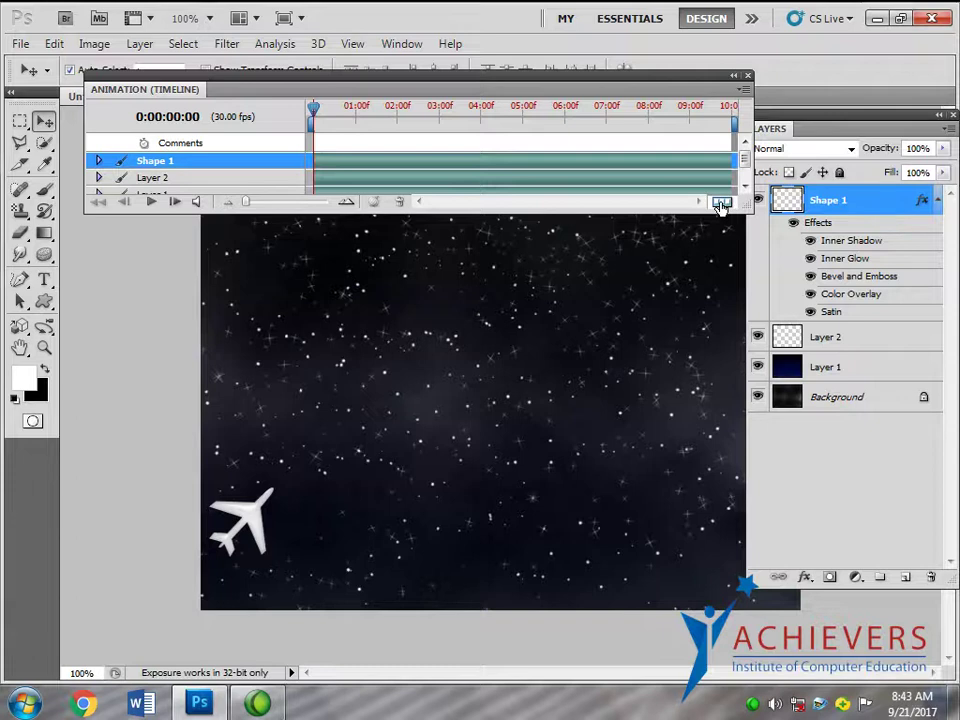
{"action": "left_click", "coordinate": [721, 203]}
{"action": "left_click", "coordinate": [721, 184]}
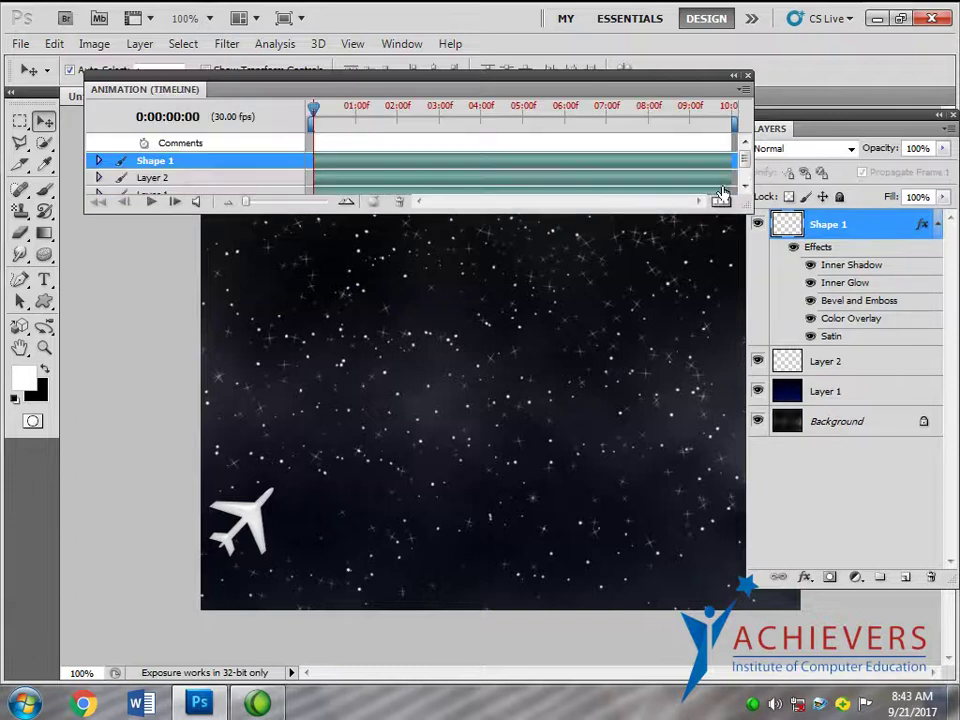
{"action": "left_click", "coordinate": [721, 203]}
- Dock the frames panel below the fitted canvas and drag the airplane past the left edge
{"action": "left_click_drag", "start_coordinate": [533, 104], "coordinate": [548, 628]}
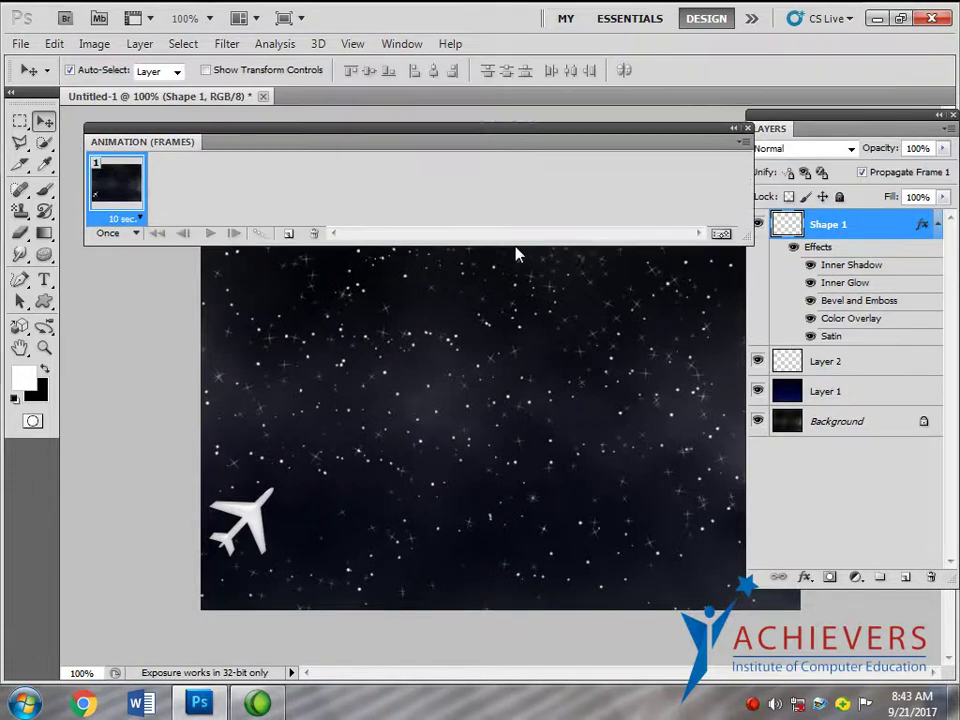
{"action": "key", "text": "ctrl+0"}
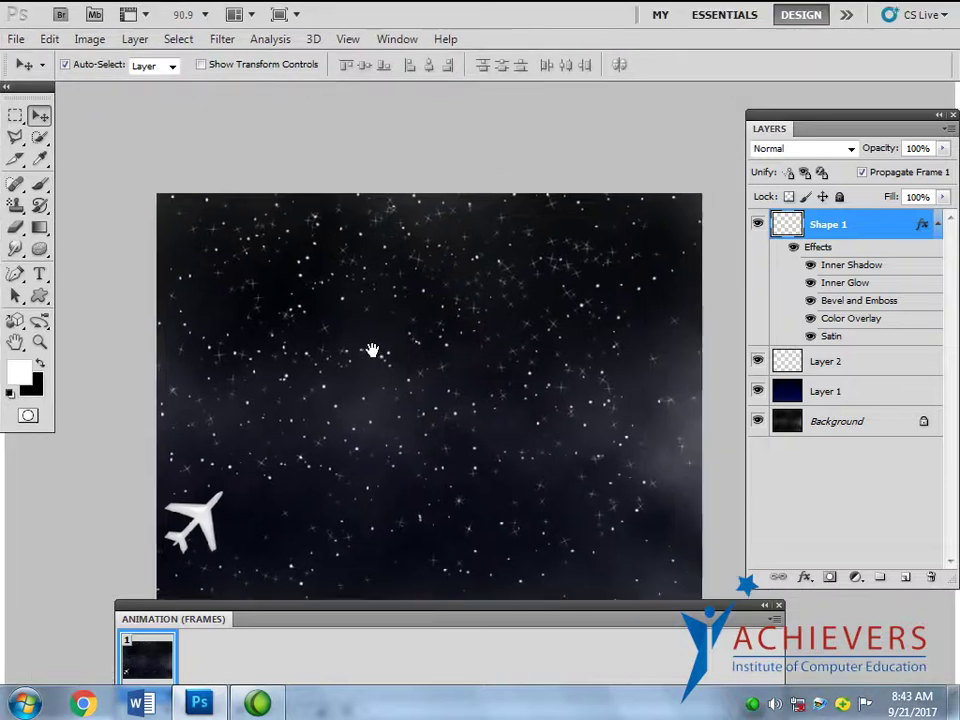
{"action": "left_click_drag", "start_coordinate": [372, 350], "coordinate": [347, 287]}
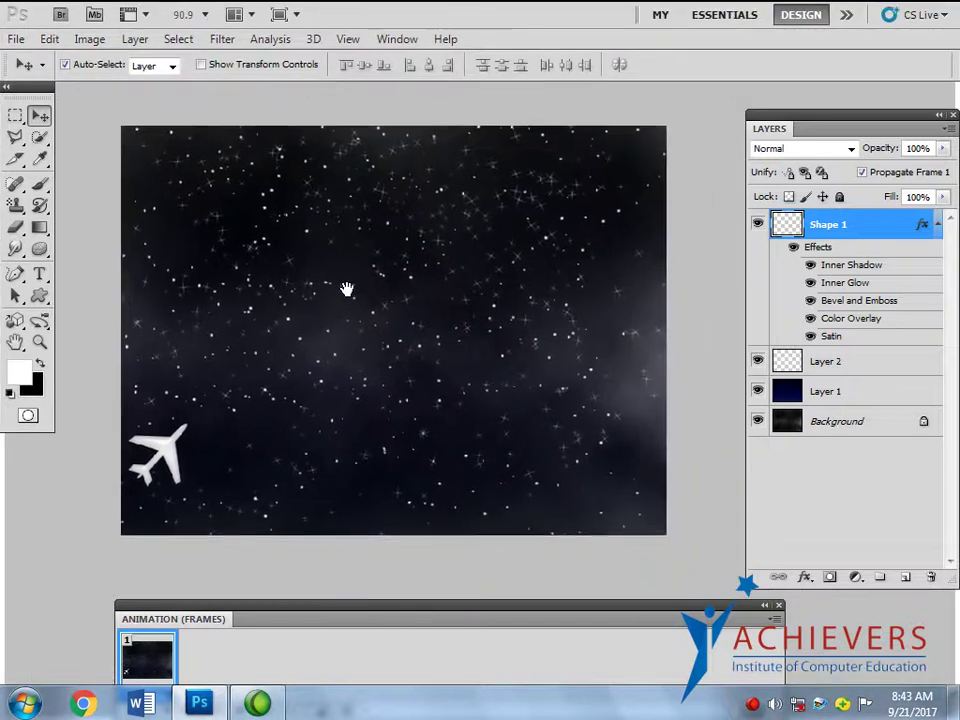
{"action": "left_click_drag", "start_coordinate": [377, 612], "coordinate": [334, 552]}
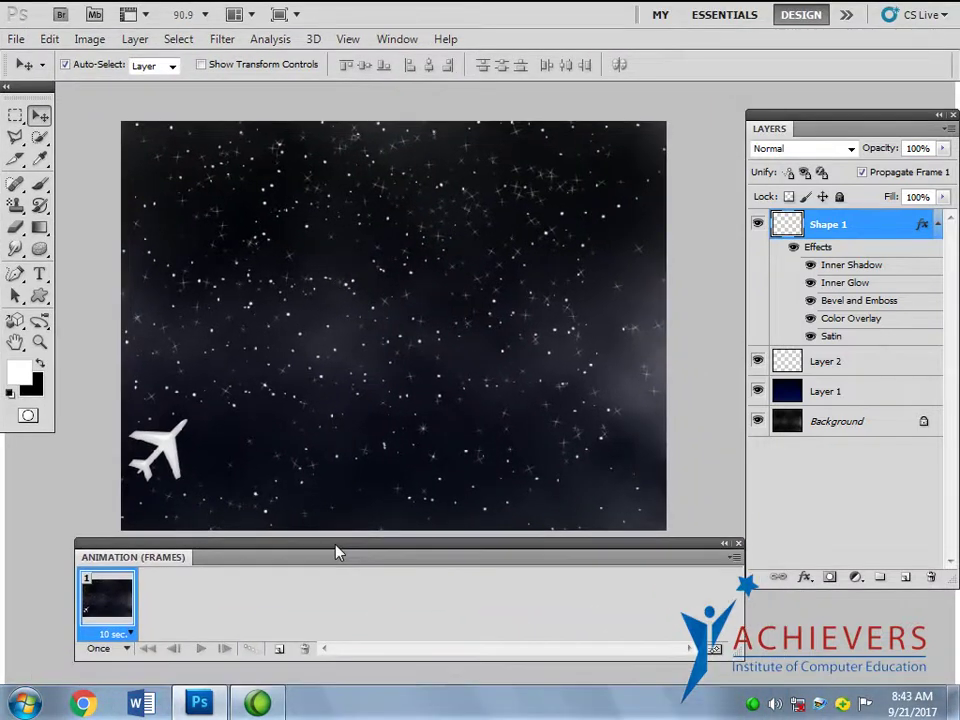
{"action": "left_click_drag", "start_coordinate": [173, 453], "coordinate": [118, 482]}
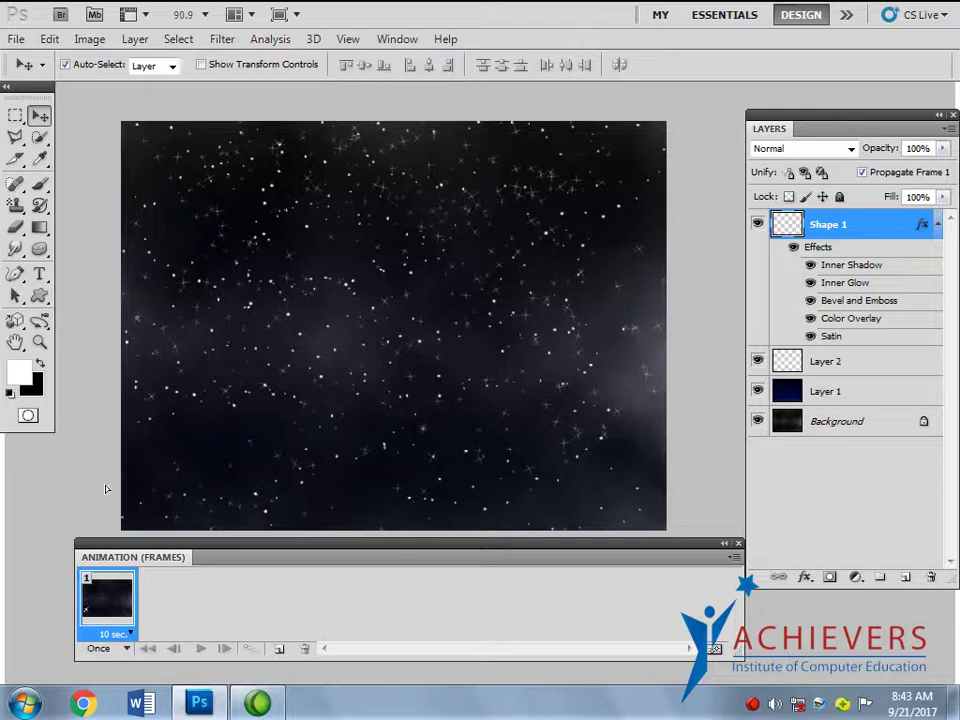
- Duplicate the frame and move the airplane to the canvas's top-right corner
{"action": "left_click", "coordinate": [278, 650]}
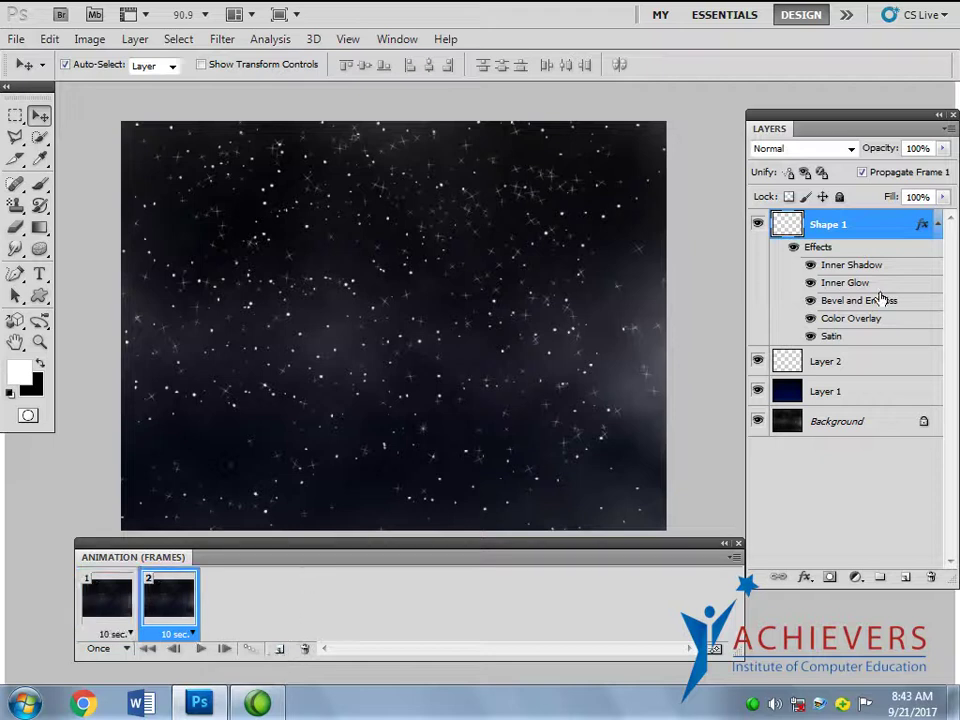
{"action": "key", "text": "ctrl+t"}
{"action": "mouse_move", "coordinate": [107, 515]}
{"action": "left_mouse_down"}
{"action": "mouse_move", "coordinate": [663, 176]}
{"action": "mouse_move", "coordinate": [701, 131]}
{"action": "mouse_move", "coordinate": [701, 139]}
{"action": "left_mouse_up"}
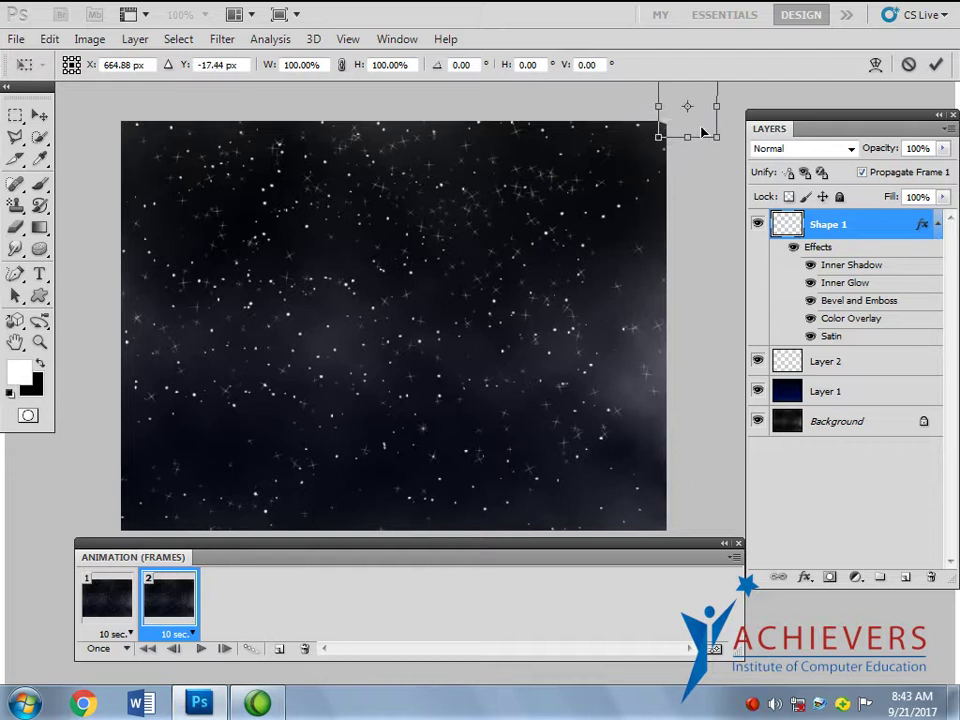
{"action": "key", "text": "Return"}
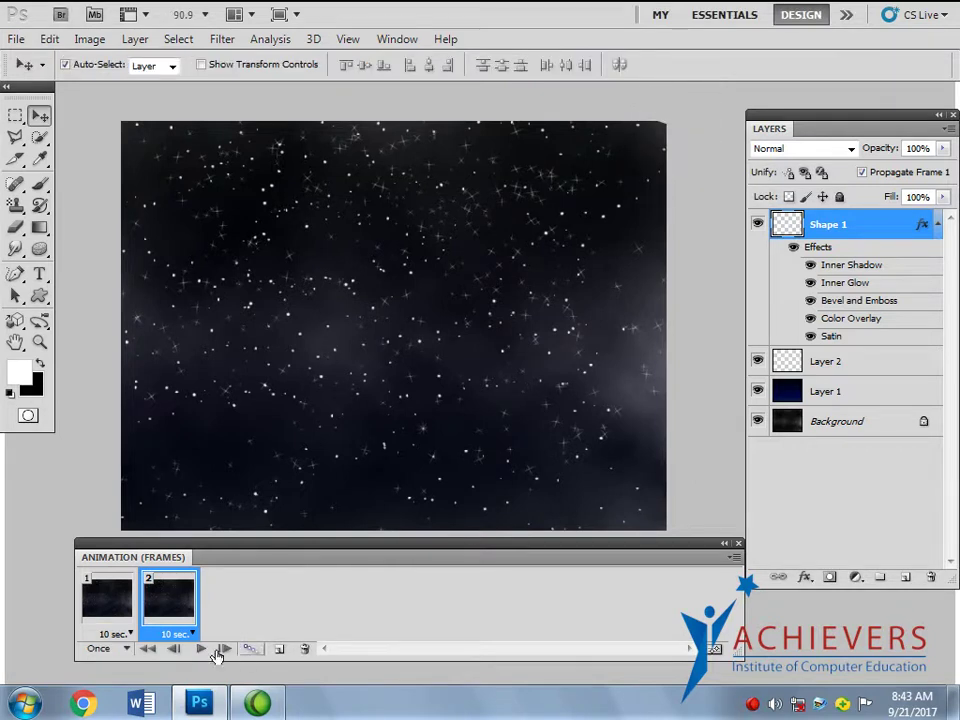
- Tween 25 in-between frames from the two frames, then select all frames
{"action": "left_click", "coordinate": [110, 600]}
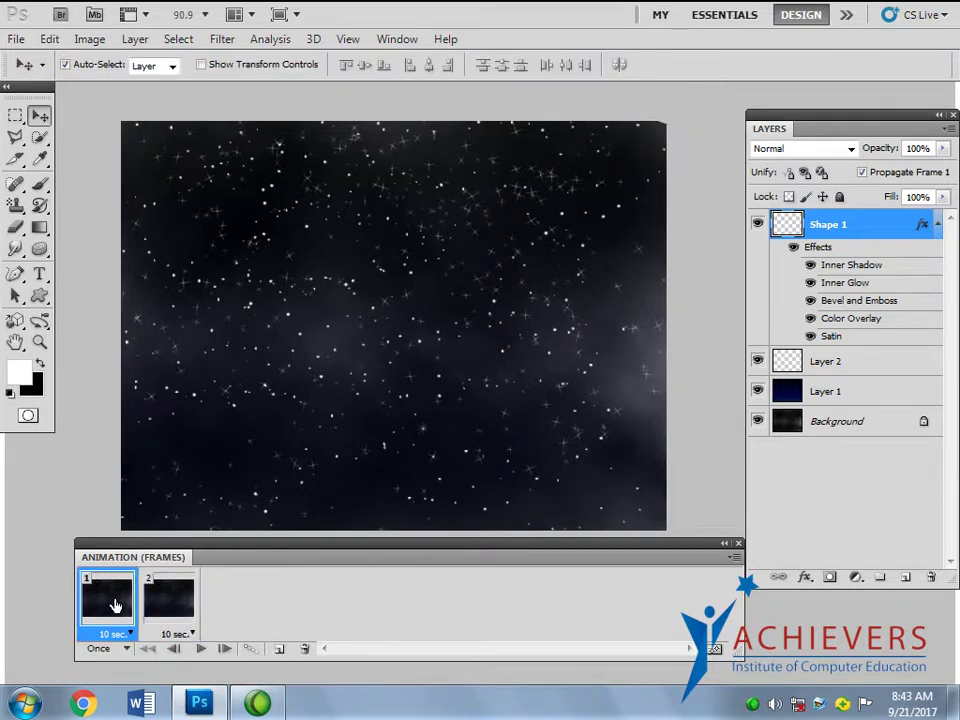
{"action": "left_click", "coordinate": [189, 612]}
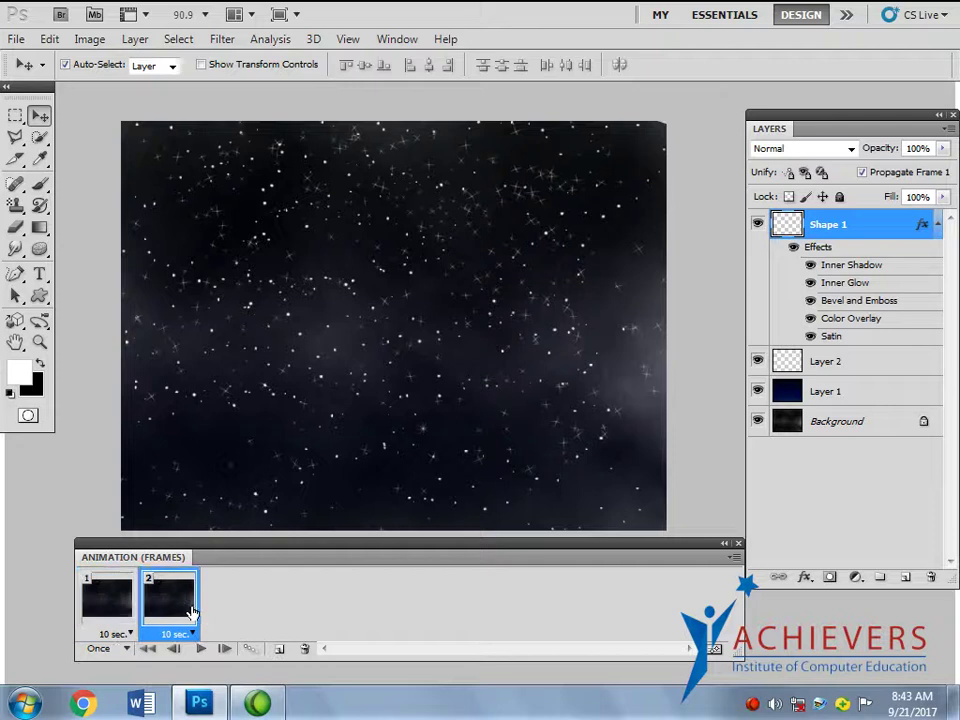
{"action": "left_click", "coordinate": [109, 603], "text": "shift"}
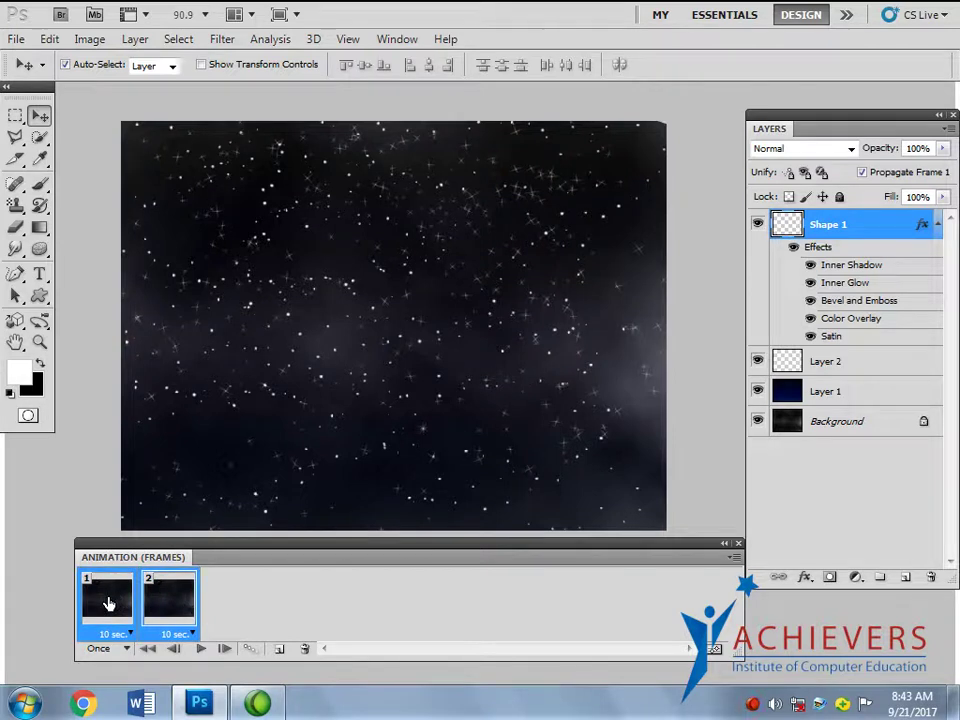
{"action": "left_click", "coordinate": [250, 650]}
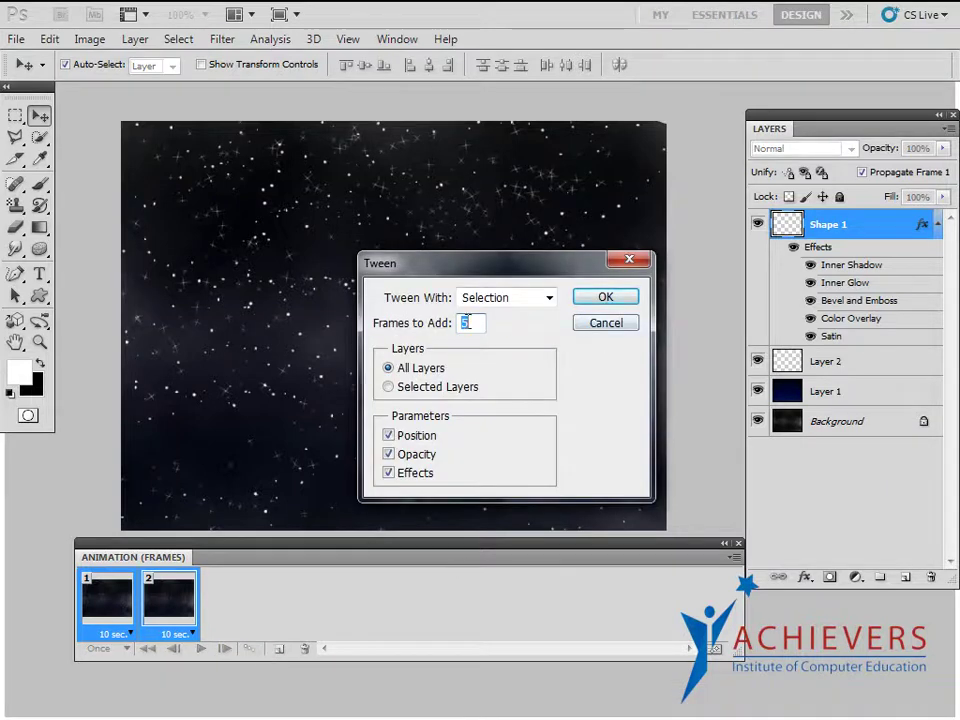
{"action": "type", "text": "25"}
{"action": "left_click", "coordinate": [604, 300]}
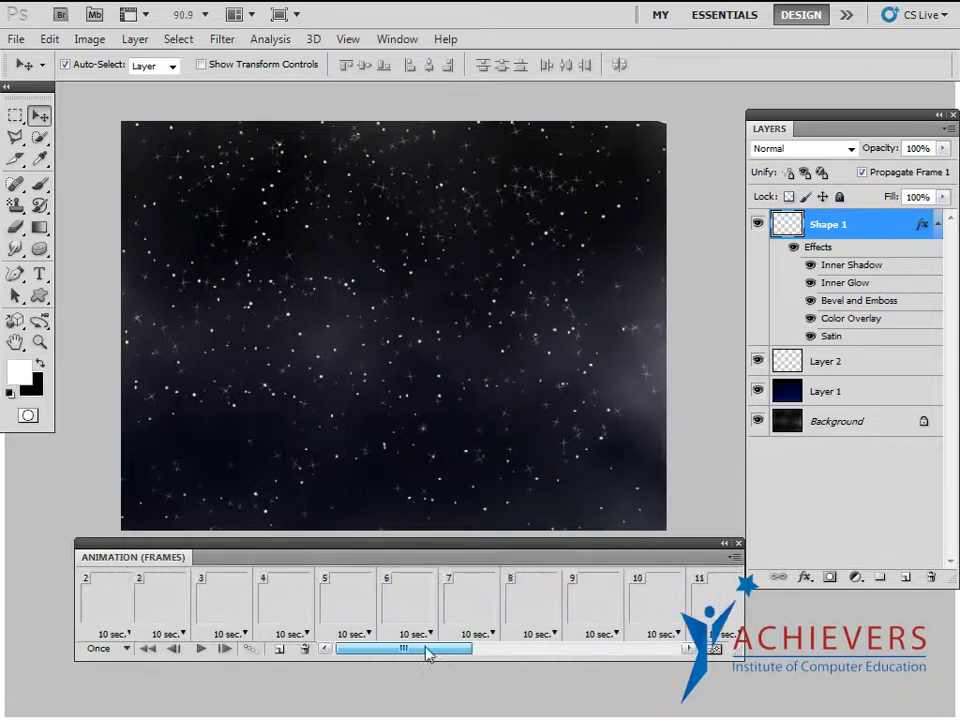
{"action": "left_click_drag", "start_coordinate": [655, 652], "coordinate": [317, 651]}
{"action": "left_click", "coordinate": [108, 610], "text": "shift"}
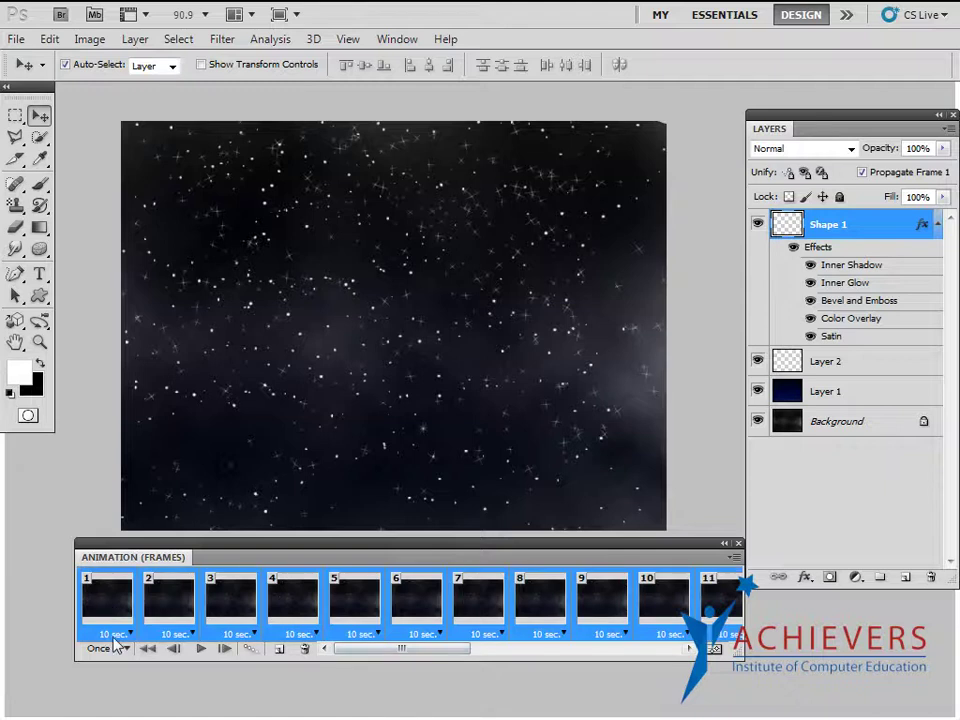
- Set every frame to No Delay and play the animation preview
{"action": "left_click", "coordinate": [115, 636]}
{"action": "left_click", "coordinate": [124, 410]}
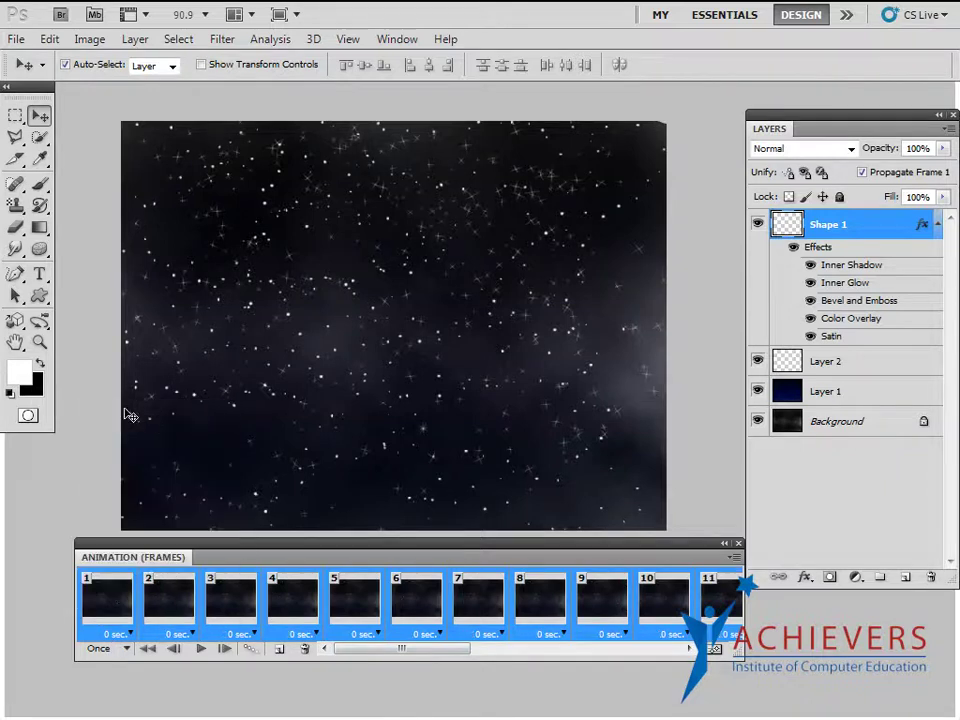
{"action": "left_click", "coordinate": [200, 648]}
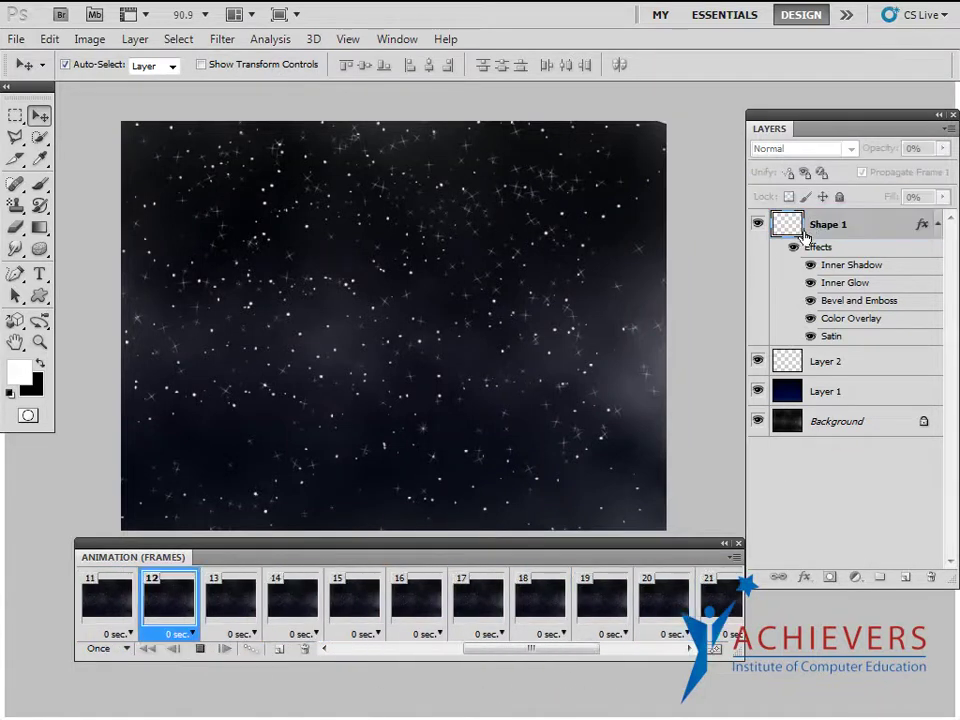
- Delete the Shape 1 airplane layer and frames 2–27, leaving a single frame
{"action": "left_click_drag", "start_coordinate": [520, 650], "coordinate": [270, 655]}
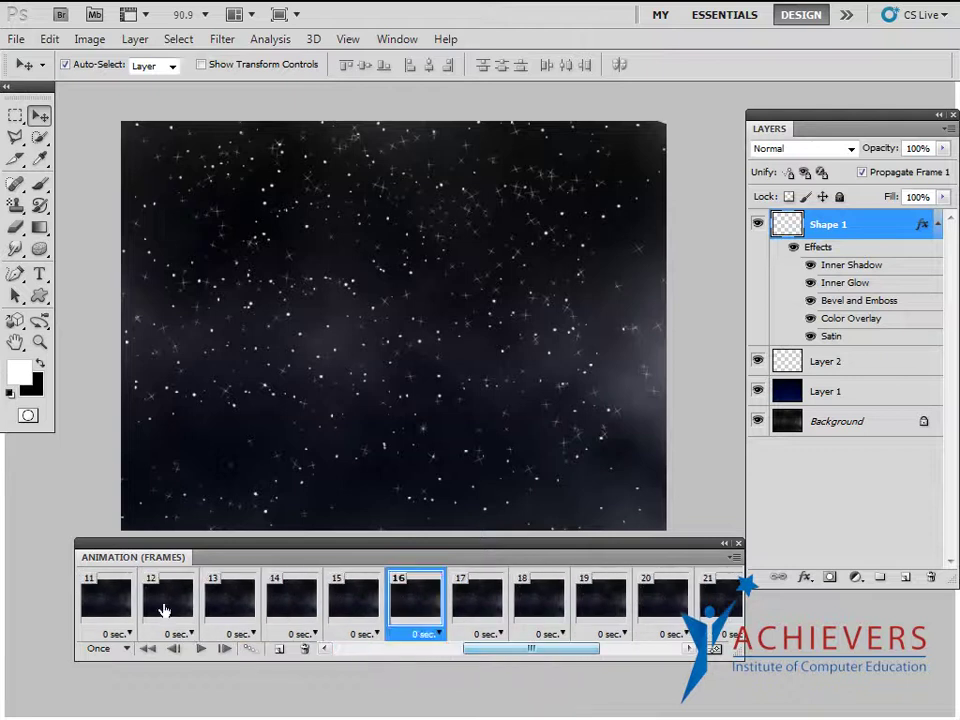
{"action": "left_click", "coordinate": [162, 603]}
{"action": "mouse_move", "coordinate": [500, 650]}
{"action": "left_mouse_down"}
{"action": "mouse_move", "coordinate": [415, 660]}
{"action": "mouse_move", "coordinate": [492, 660]}
{"action": "left_mouse_up"}
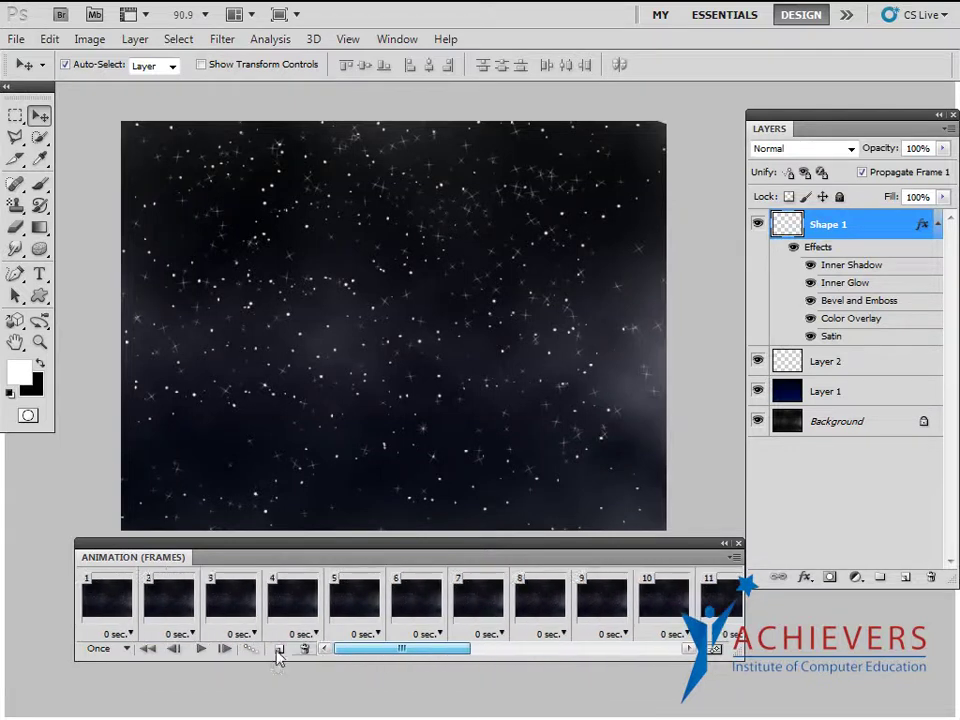
{"action": "mouse_move", "coordinate": [565, 651]}
{"action": "left_mouse_down"}
{"action": "mouse_move", "coordinate": [645, 651]}
{"action": "mouse_move", "coordinate": [369, 649]}
{"action": "left_mouse_up"}
{"action": "left_click", "coordinate": [712, 600]}
{"action": "left_click", "coordinate": [165, 601], "text": "shift"}
{"action": "key", "text": "Delete"}
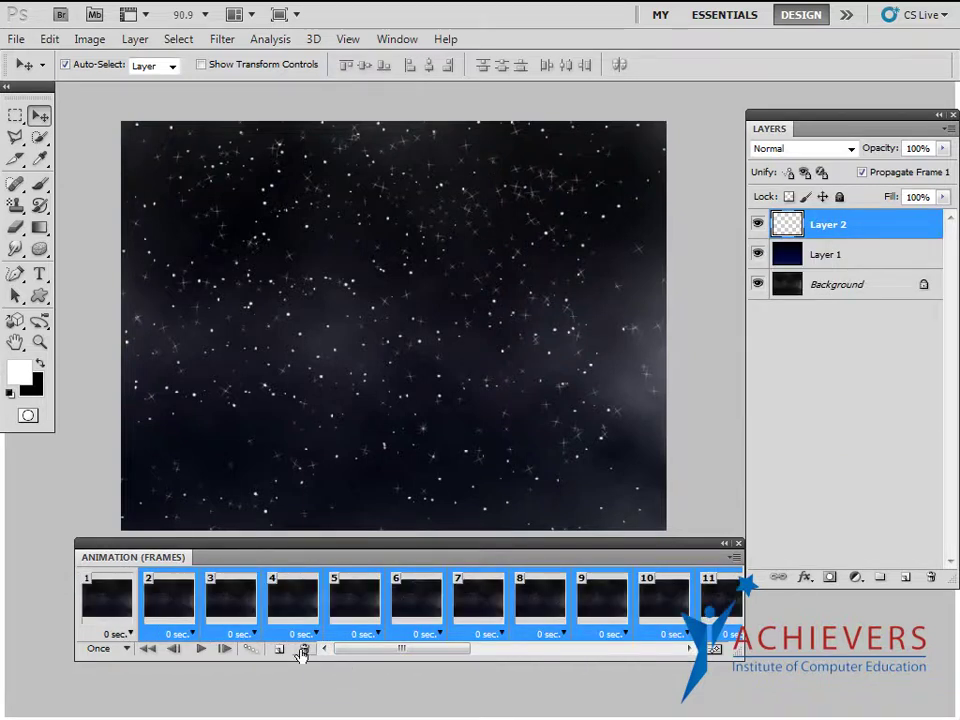
{"action": "left_click", "coordinate": [303, 651]}
{"action": "left_click", "coordinate": [405, 274]}
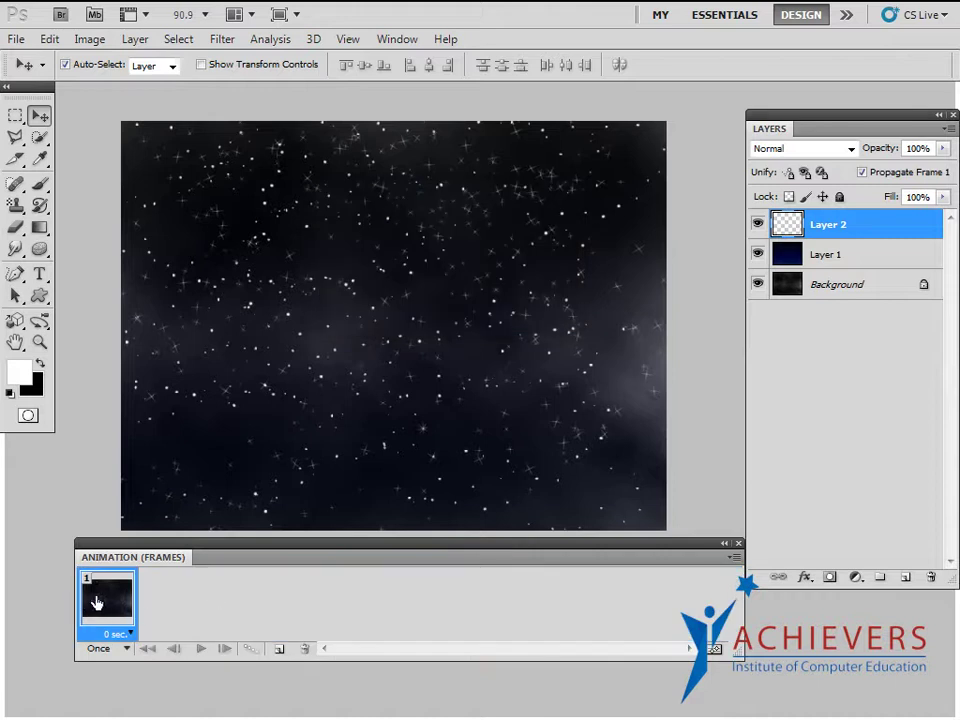
{"action": "key", "text": "ctrl+t"}
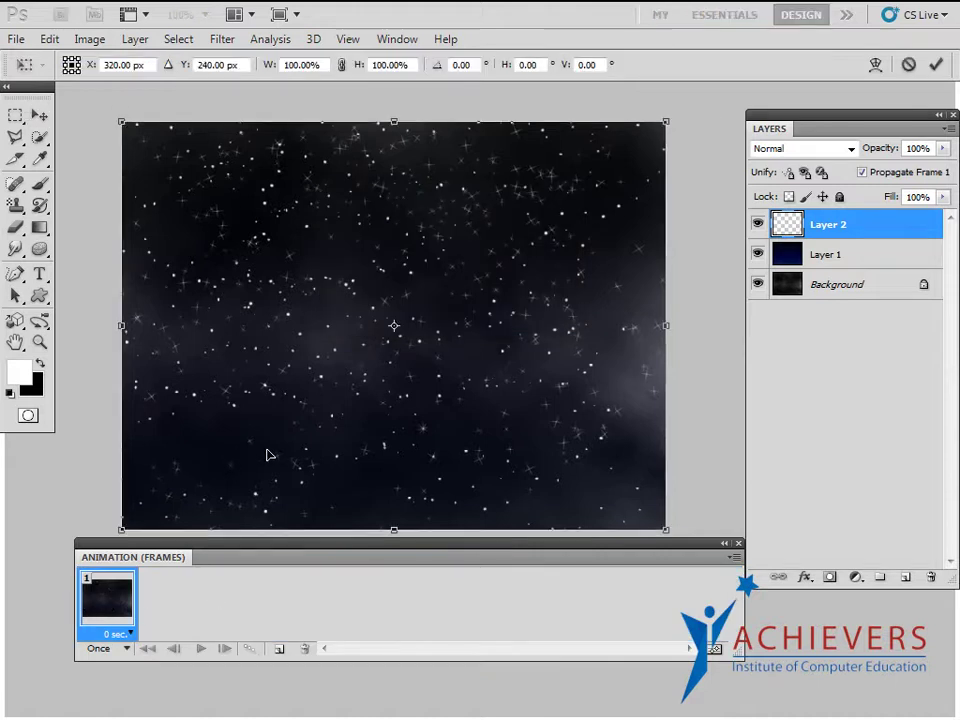
- Reposition the airplane, add a second frame, and select both frames
{"action": "key", "text": "Return"}
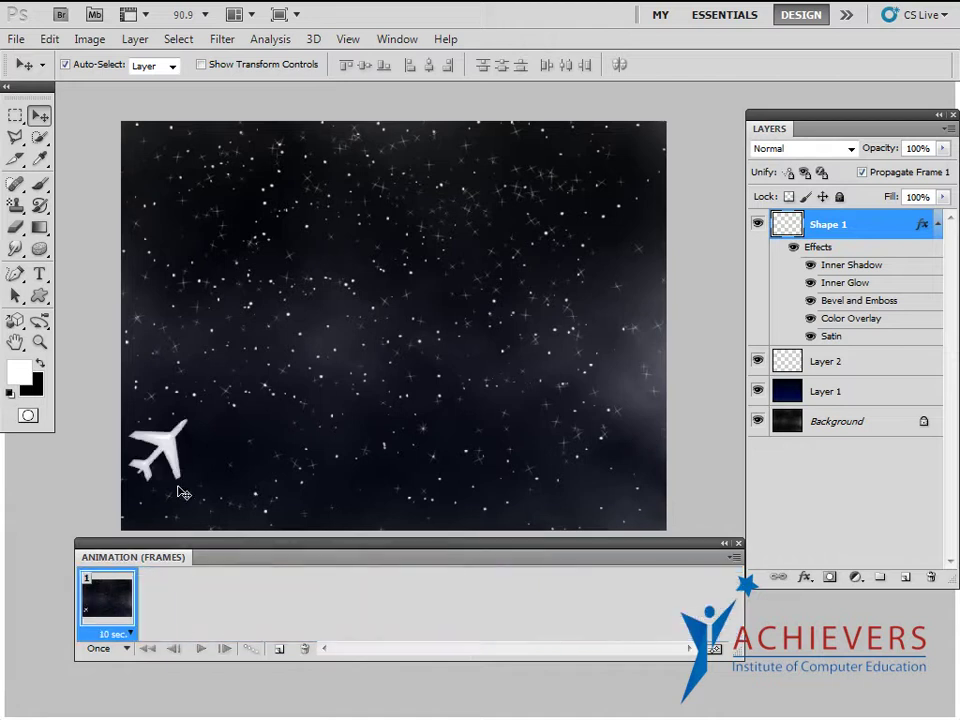
{"action": "mouse_move", "coordinate": [183, 492]}
{"action": "left_mouse_down"}
{"action": "mouse_move", "coordinate": [113, 466]}
{"action": "mouse_move", "coordinate": [127, 468]}
{"action": "mouse_move", "coordinate": [590, 240]}
{"action": "mouse_move", "coordinate": [681, 133]}
{"action": "mouse_move", "coordinate": [700, 128]}
{"action": "left_mouse_up"}
{"action": "left_click", "coordinate": [279, 649]}
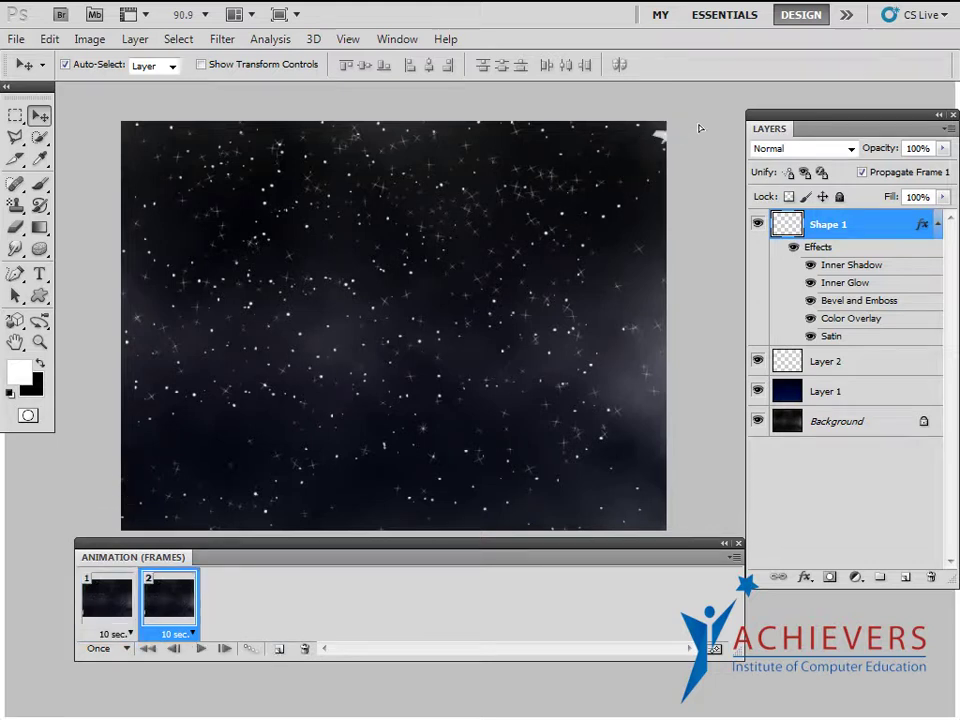
{"action": "left_click", "coordinate": [127, 610]}
{"action": "left_click", "coordinate": [166, 610], "text": "shift"}
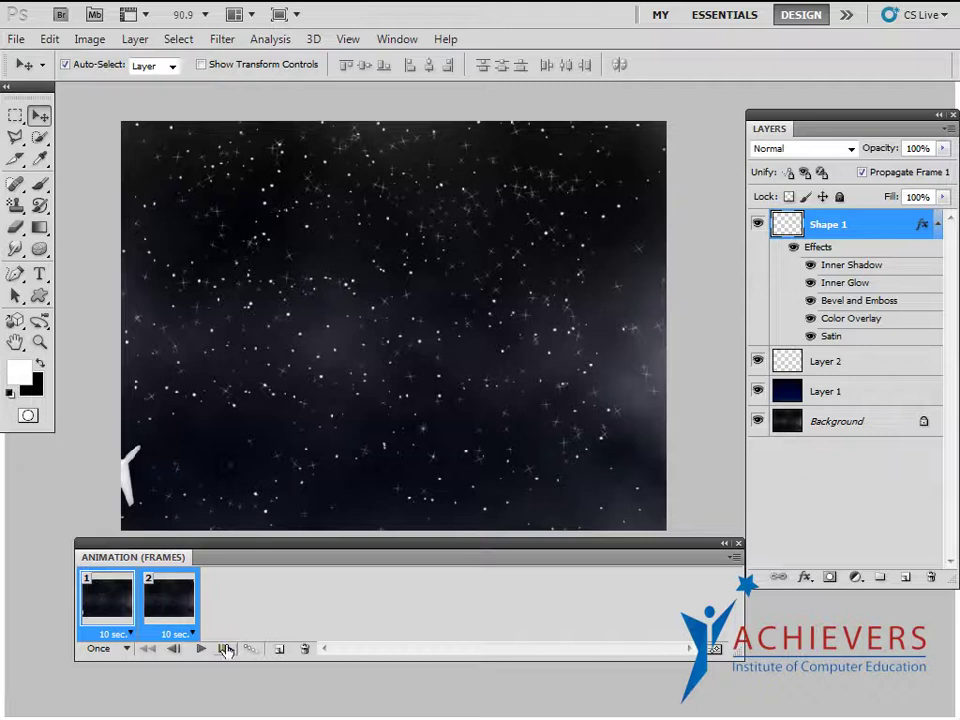
- Set both frames to No Delay and tween 25 in-between frames
{"action": "left_click", "coordinate": [182, 634]}
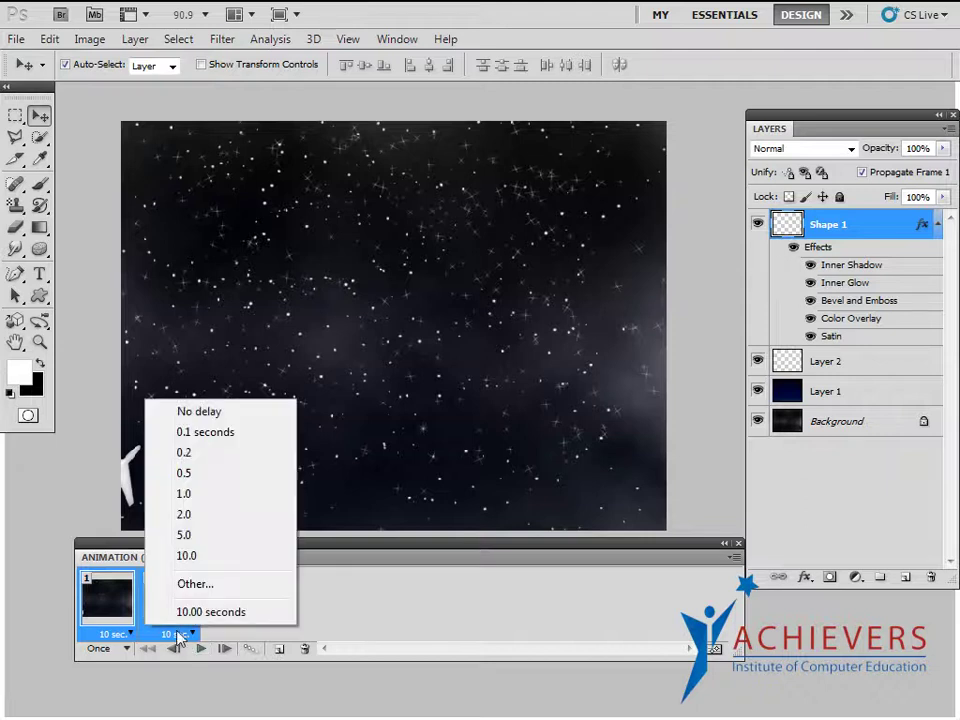
{"action": "left_click", "coordinate": [205, 411]}
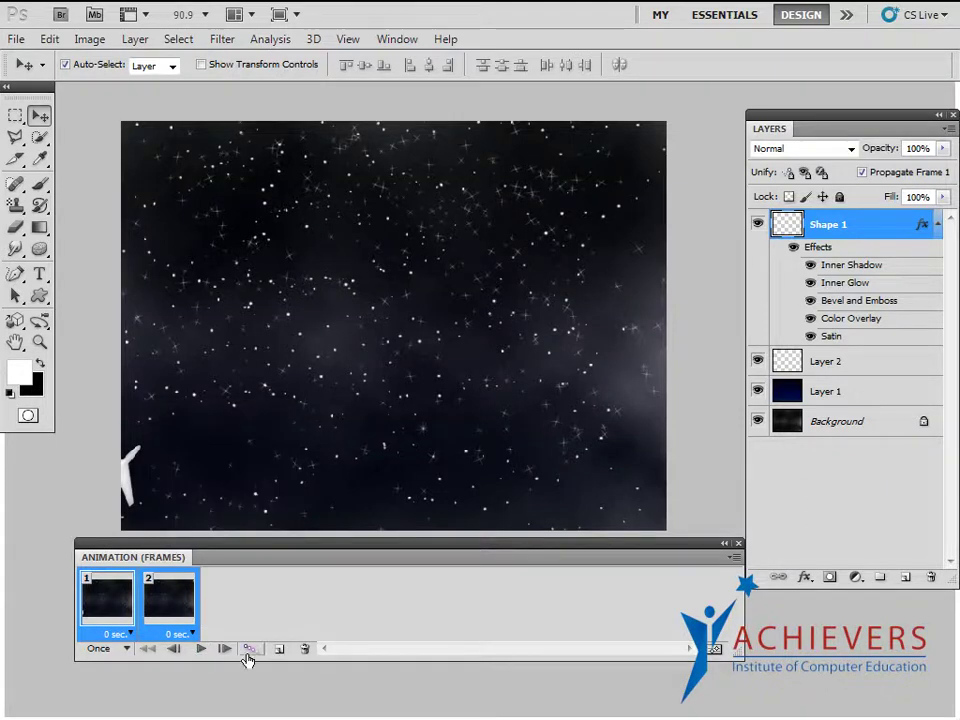
{"action": "left_click", "coordinate": [248, 650]}
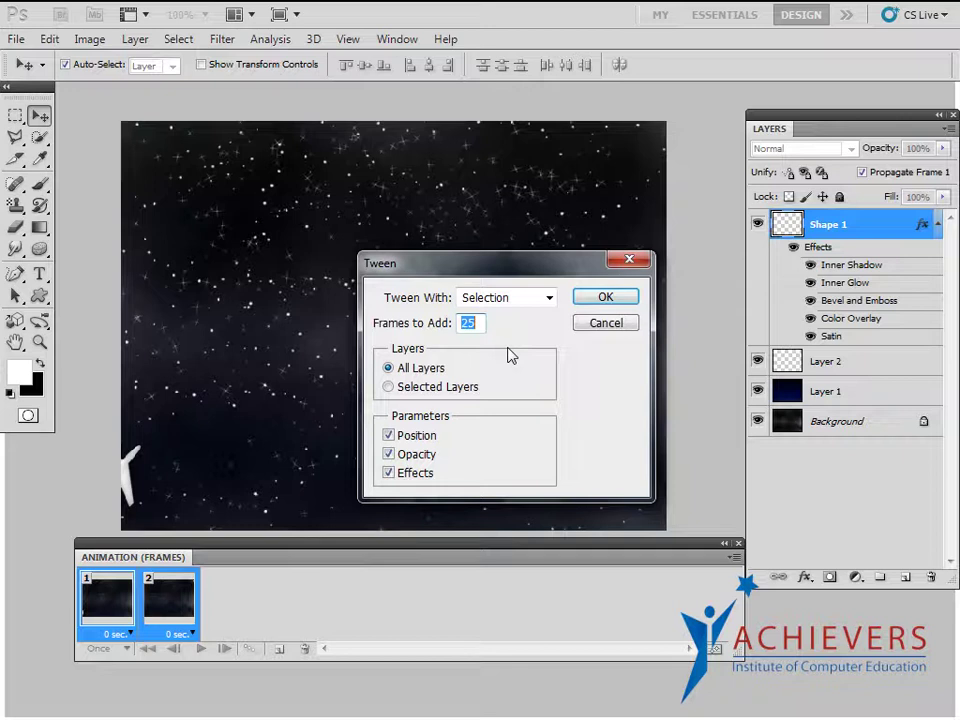
{"action": "left_click", "coordinate": [604, 299]}
- Play and step through the frames along the plane's path, then preview full screen
{"action": "left_click", "coordinate": [160, 624]}
{"action": "left_click", "coordinate": [111, 620]}
{"action": "left_click", "coordinate": [201, 650]}
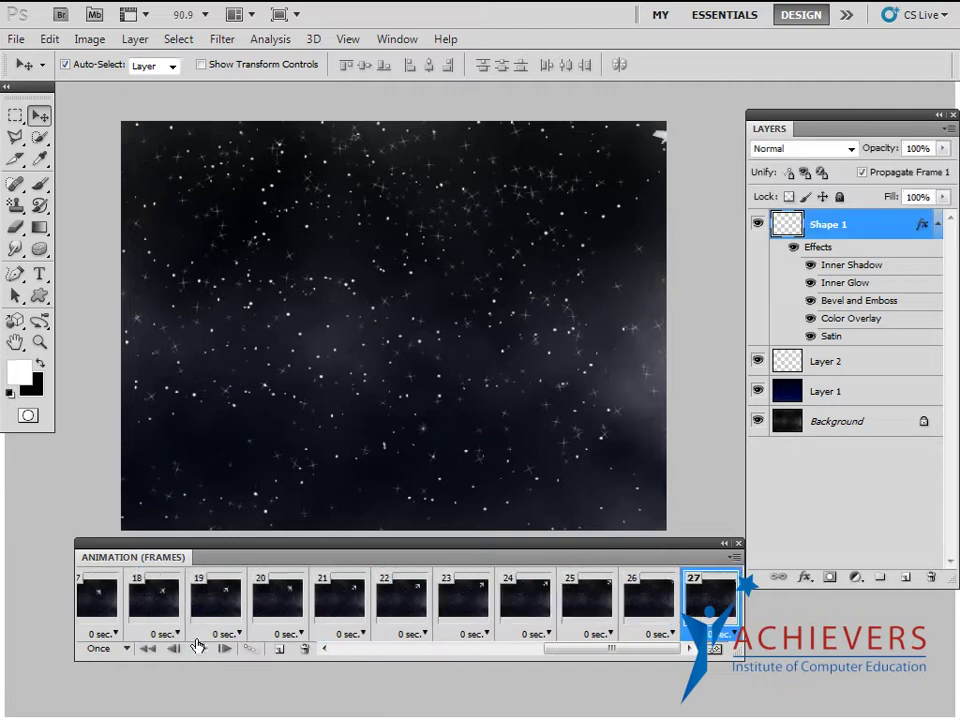
{"action": "left_click", "coordinate": [216, 598]}
{"action": "left_click", "coordinate": [278, 602]}
{"action": "left_click", "coordinate": [345, 590]}
{"action": "left_click", "coordinate": [399, 596]}
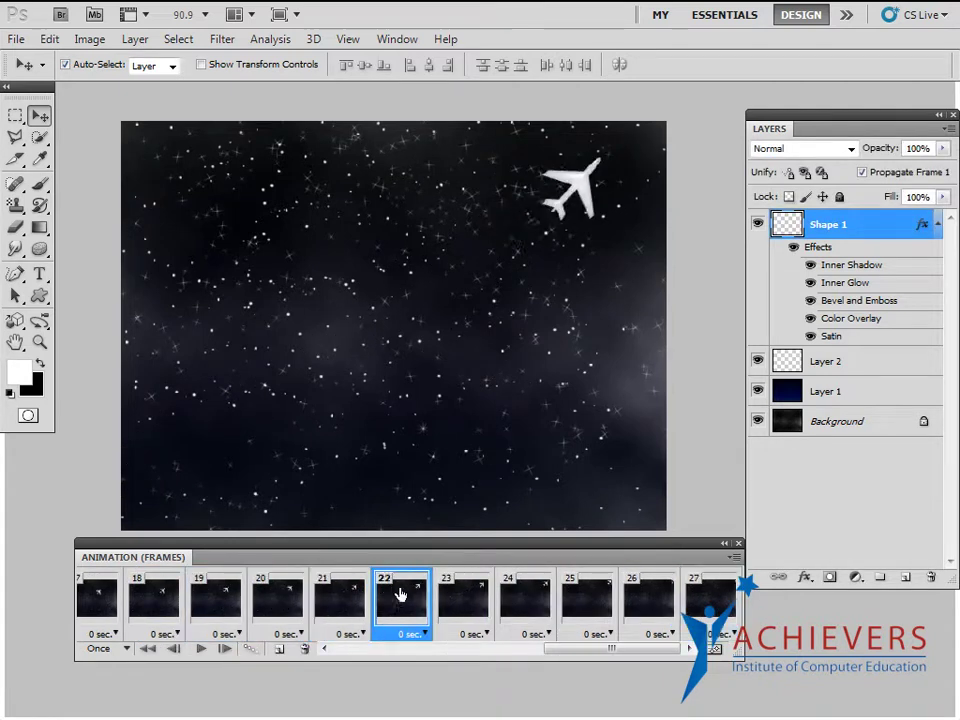
{"action": "left_click", "coordinate": [531, 594]}
{"action": "left_click", "coordinate": [583, 594]}
{"action": "left_click", "coordinate": [643, 592]}
{"action": "mouse_move", "coordinate": [625, 648]}
{"action": "left_mouse_down"}
{"action": "mouse_move", "coordinate": [437, 670]}
{"action": "mouse_move", "coordinate": [306, 671]}
{"action": "left_mouse_up"}
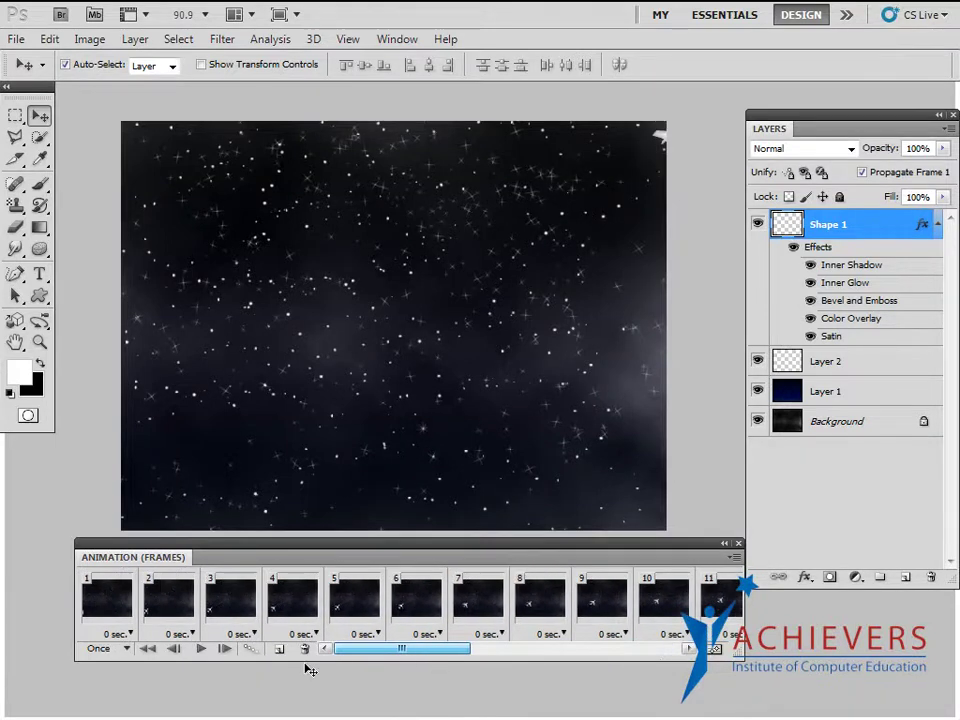
{"action": "key", "text": "f"}
{"action": "key", "text": "f"}
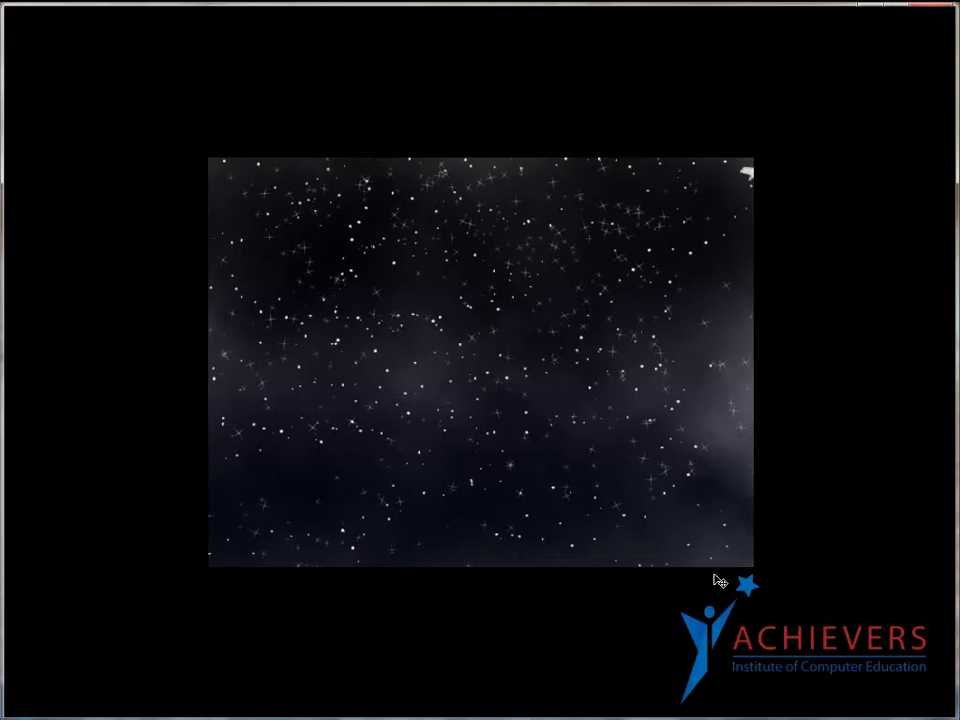
- Set looping to Forever and every frame's delay to 0.1 seconds
{"action": "key", "text": "f"}
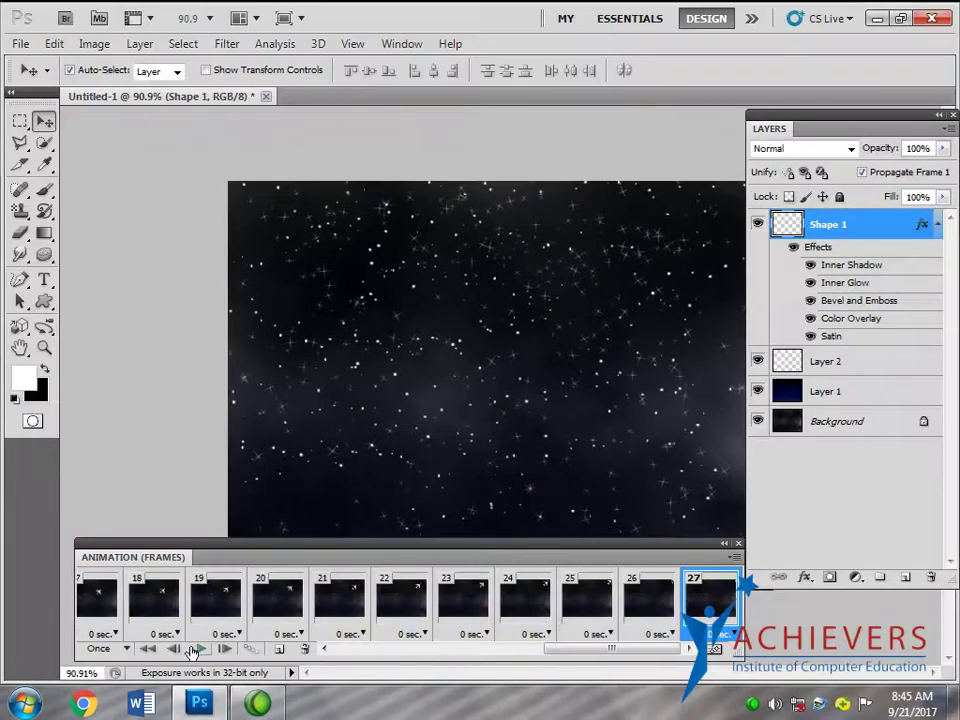
{"action": "left_click", "coordinate": [95, 648]}
{"action": "left_click", "coordinate": [130, 602]}
{"action": "left_click_drag", "start_coordinate": [654, 657], "coordinate": [396, 646]}
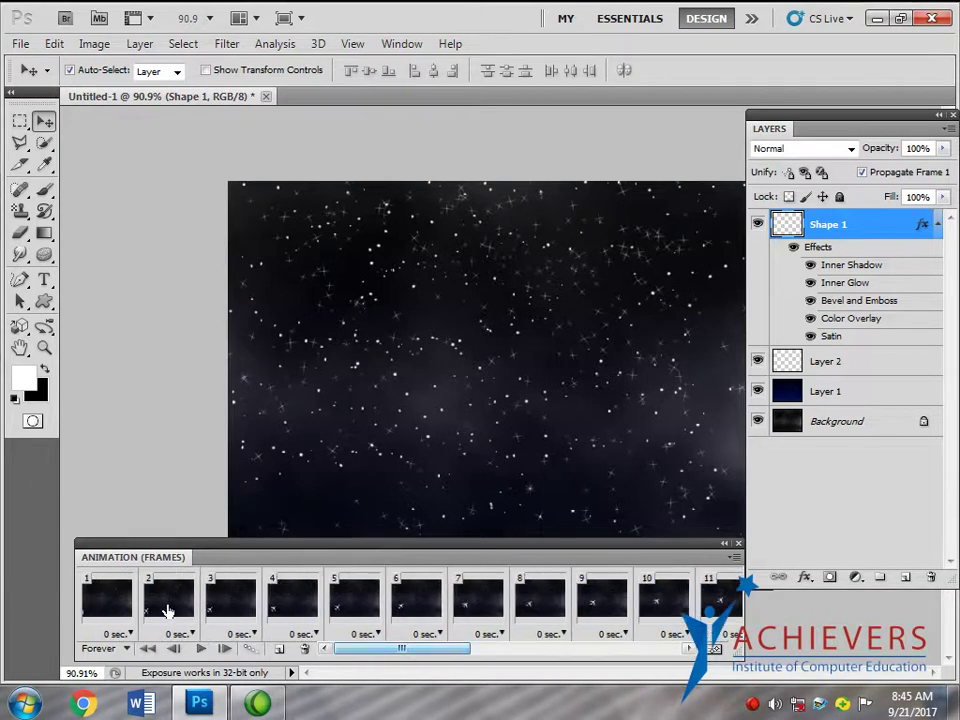
{"action": "left_click", "coordinate": [108, 625], "text": "shift"}
{"action": "left_click", "coordinate": [116, 636]}
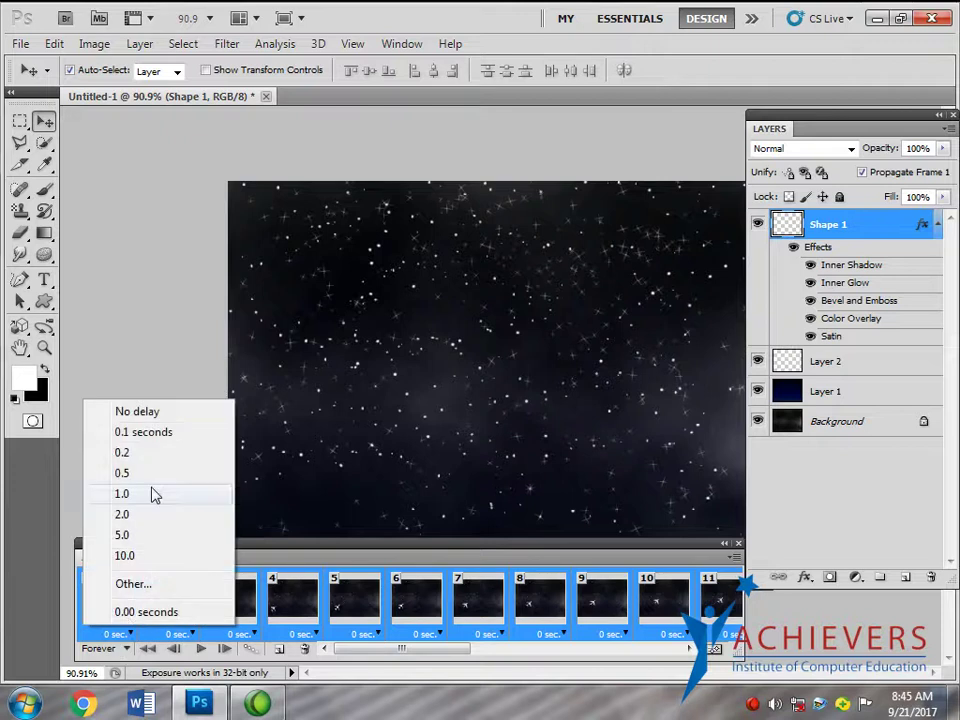
{"action": "left_click", "coordinate": [147, 433]}
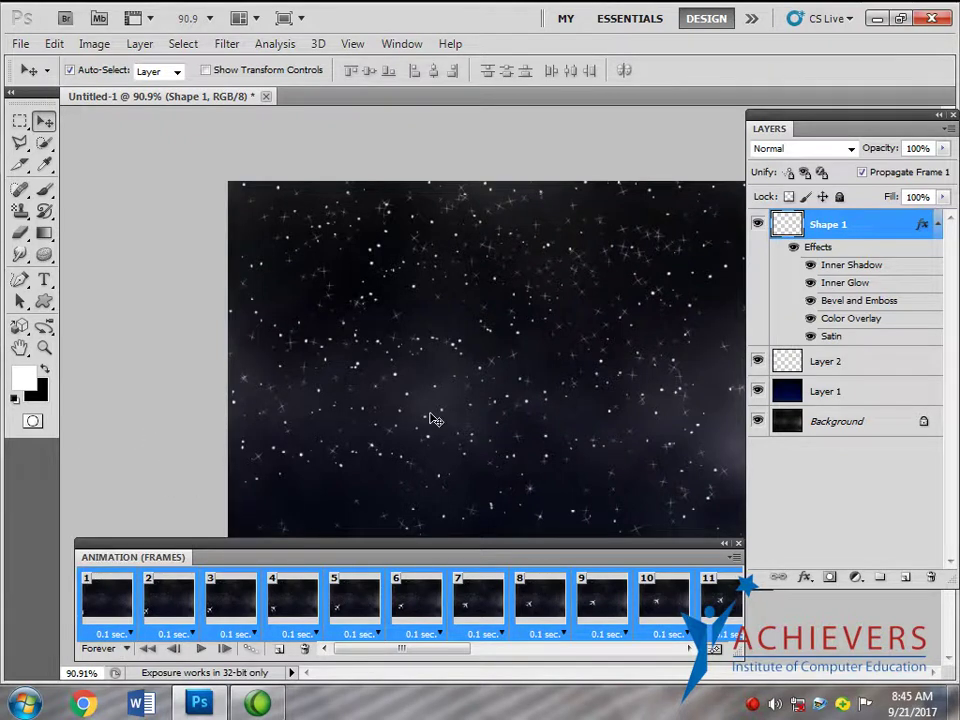
- Preview the looping animation full screen, then delete frames 2–27
{"action": "key", "text": "f"}
{"action": "key", "text": "f"}
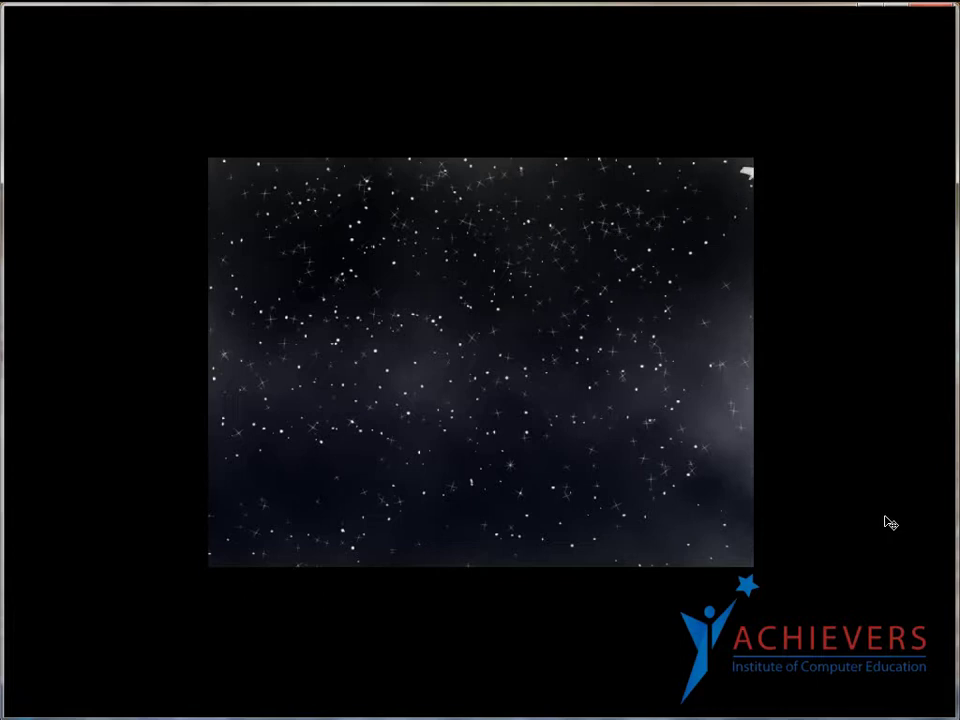
{"action": "key", "text": "Escape"}
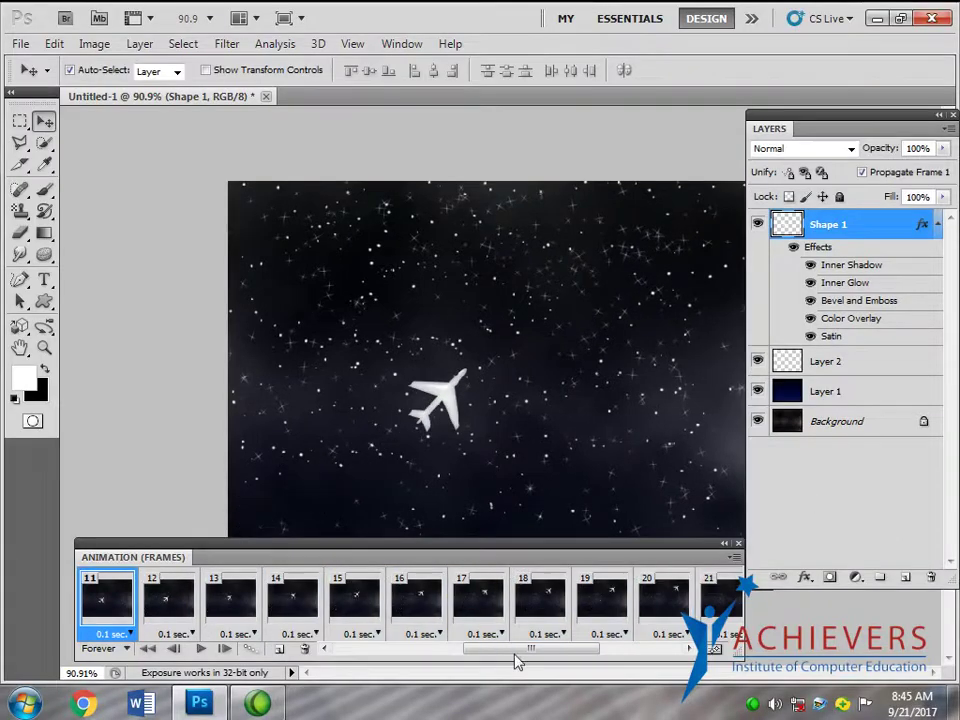
{"action": "mouse_move", "coordinate": [517, 660]}
{"action": "left_mouse_down"}
{"action": "mouse_move", "coordinate": [398, 650]}
{"action": "mouse_move", "coordinate": [655, 655]}
{"action": "left_mouse_up"}
{"action": "left_click", "coordinate": [167, 606]}
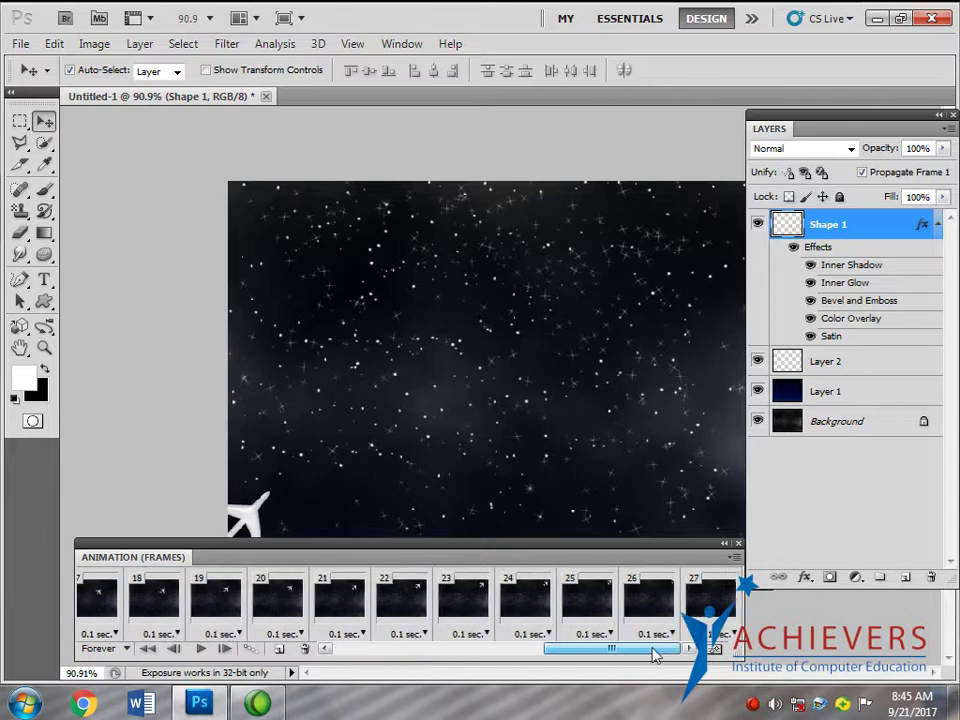
{"action": "left_click", "coordinate": [710, 600], "text": "shift"}
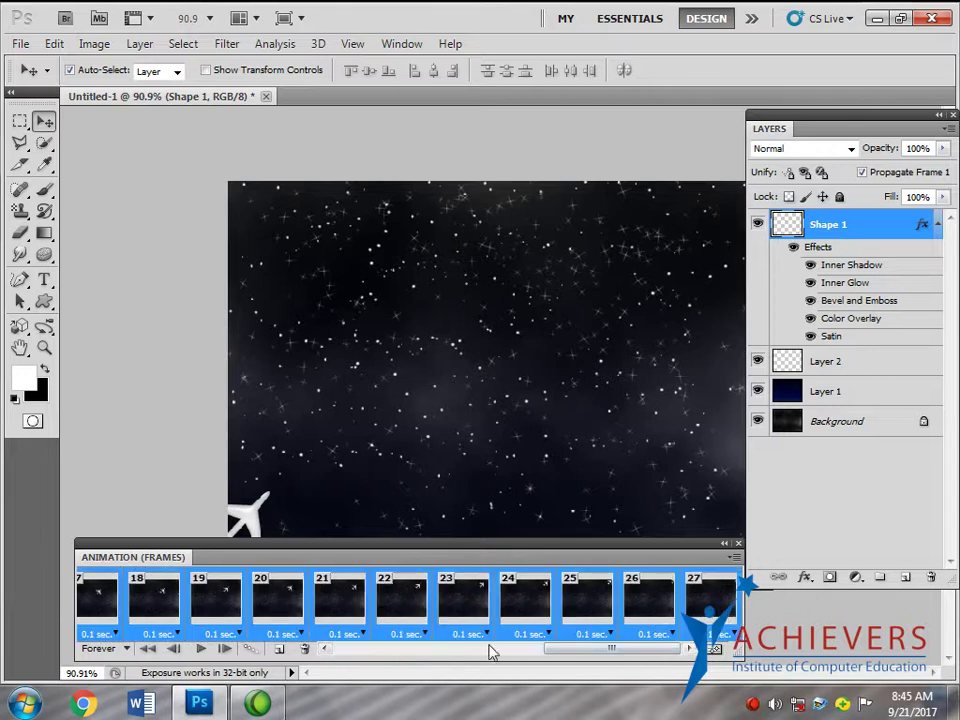
{"action": "left_click", "coordinate": [306, 649]}
{"action": "left_click", "coordinate": [407, 279]}
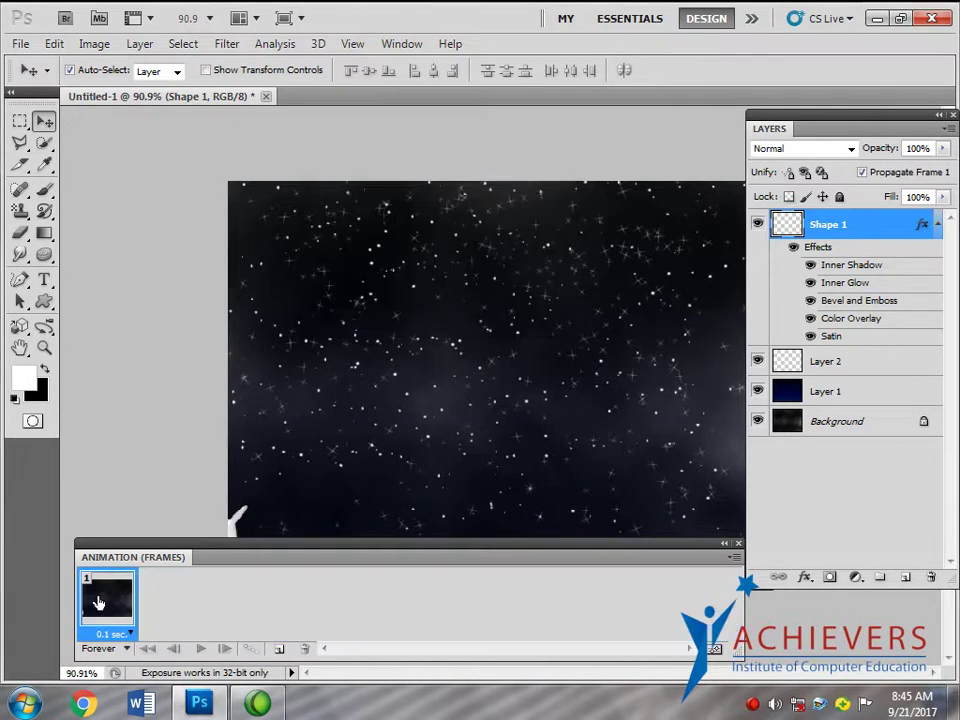
- Convert to Timeline Animation and dock the timeline, showing Shape 1, Layer 2 and Layer 1 tracks
{"action": "left_click", "coordinate": [712, 650]}
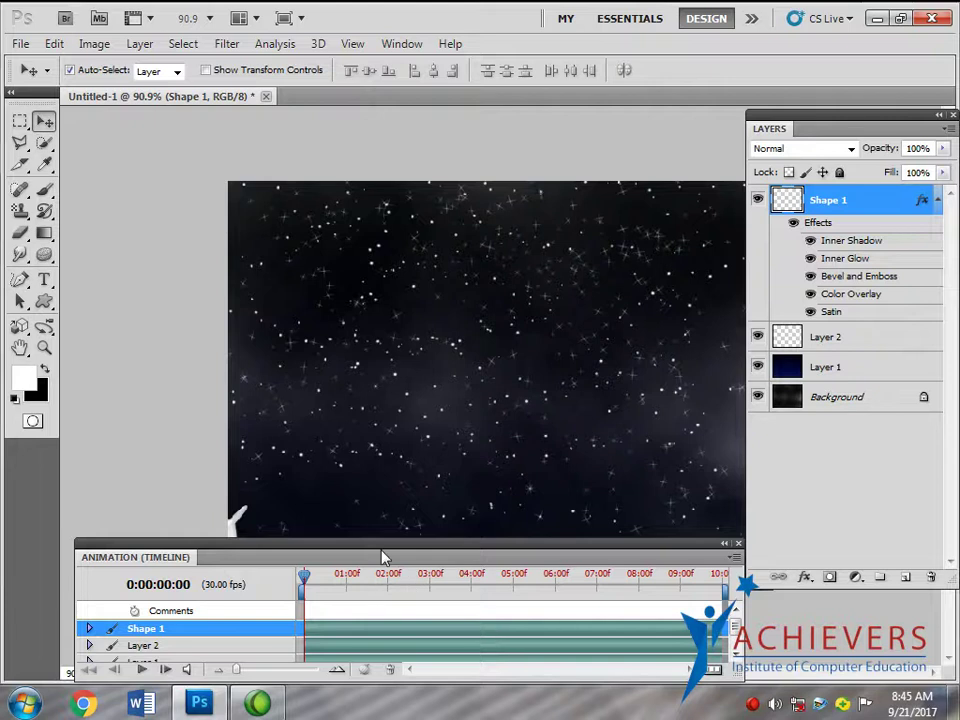
{"action": "left_click_drag", "start_coordinate": [381, 558], "coordinate": [420, 600]}
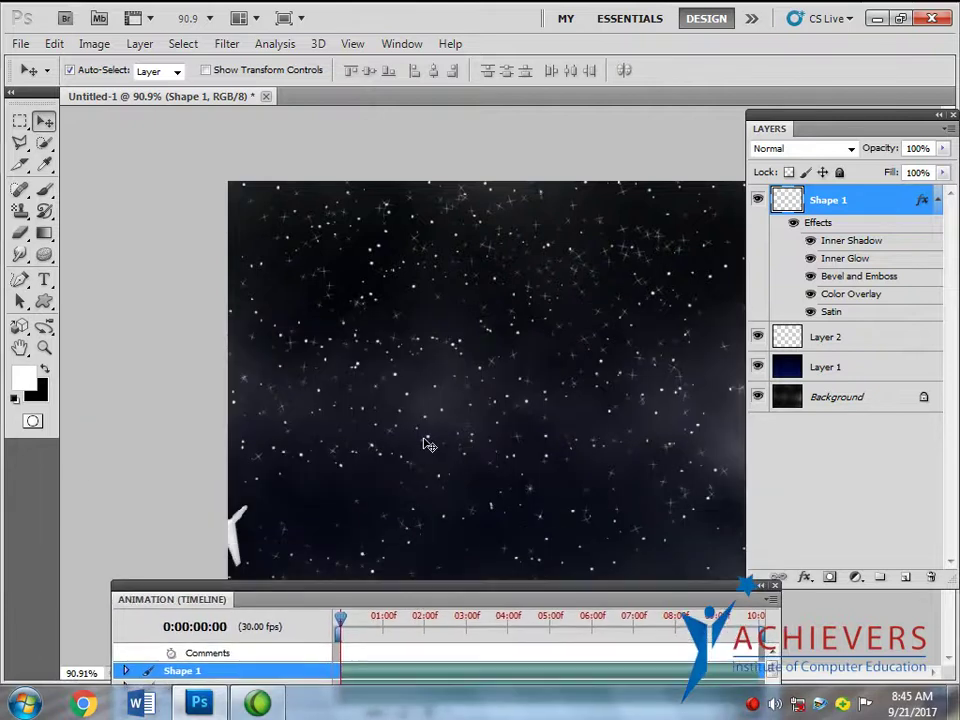
{"action": "key", "text": "f"}
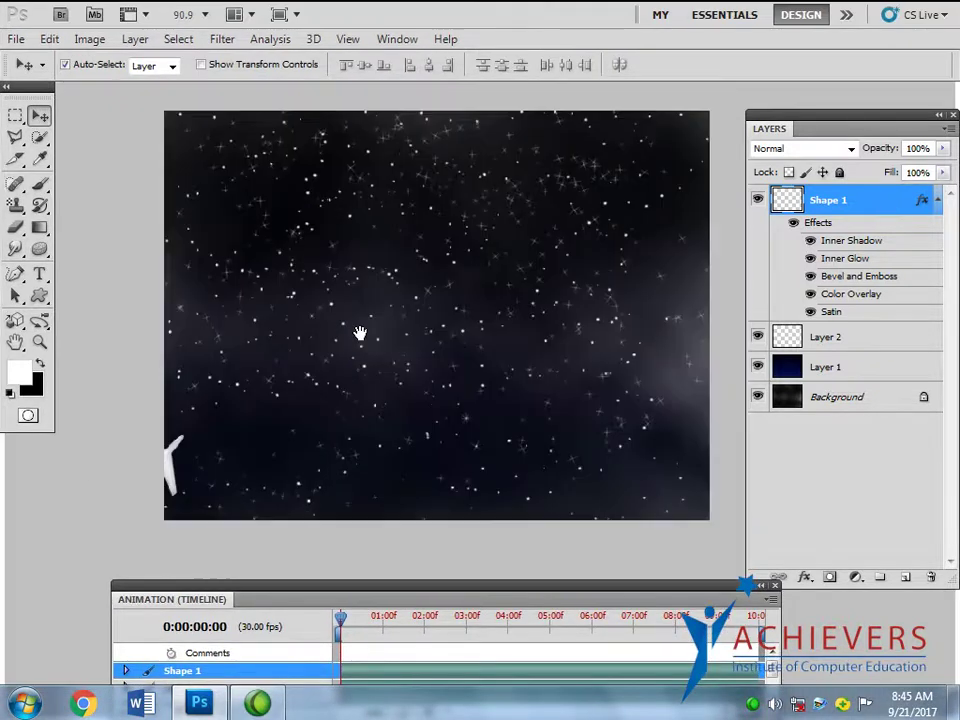
{"action": "left_click_drag", "start_coordinate": [341, 590], "coordinate": [305, 535]}
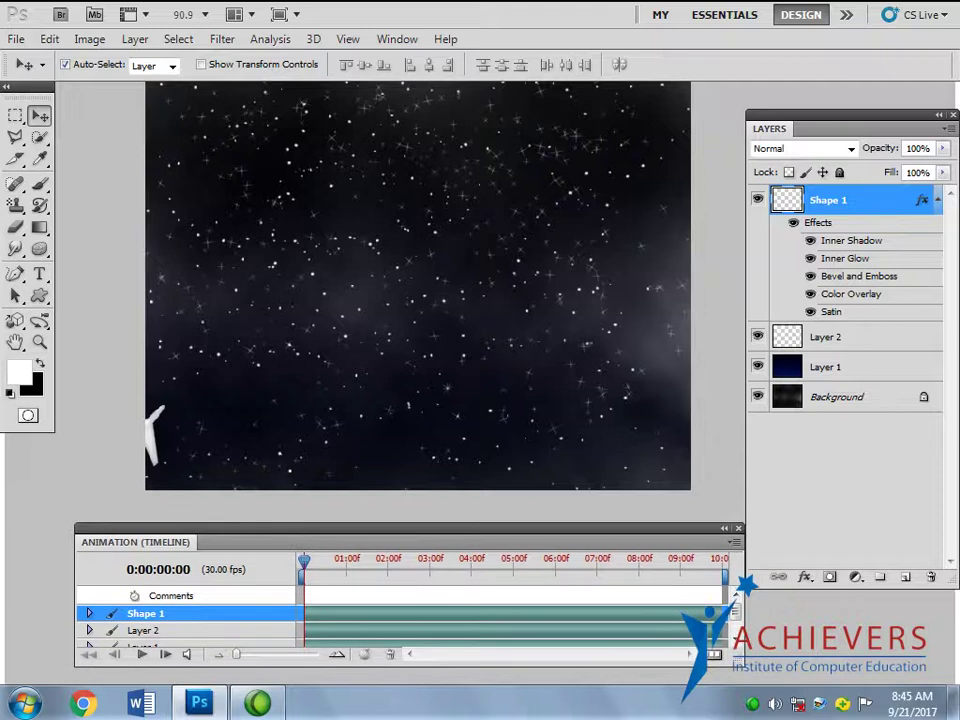
{"action": "left_click_drag", "start_coordinate": [297, 356], "coordinate": [289, 352]}
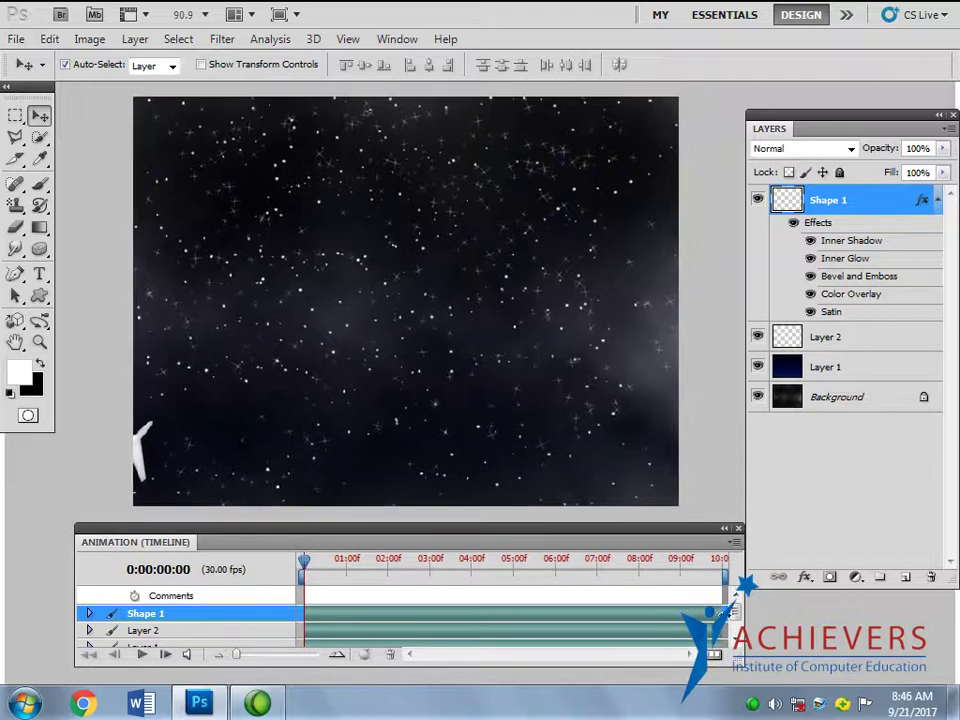
{"action": "scroll", "coordinate": [737, 645], "scroll_direction": "down", "scroll_amount": 3}
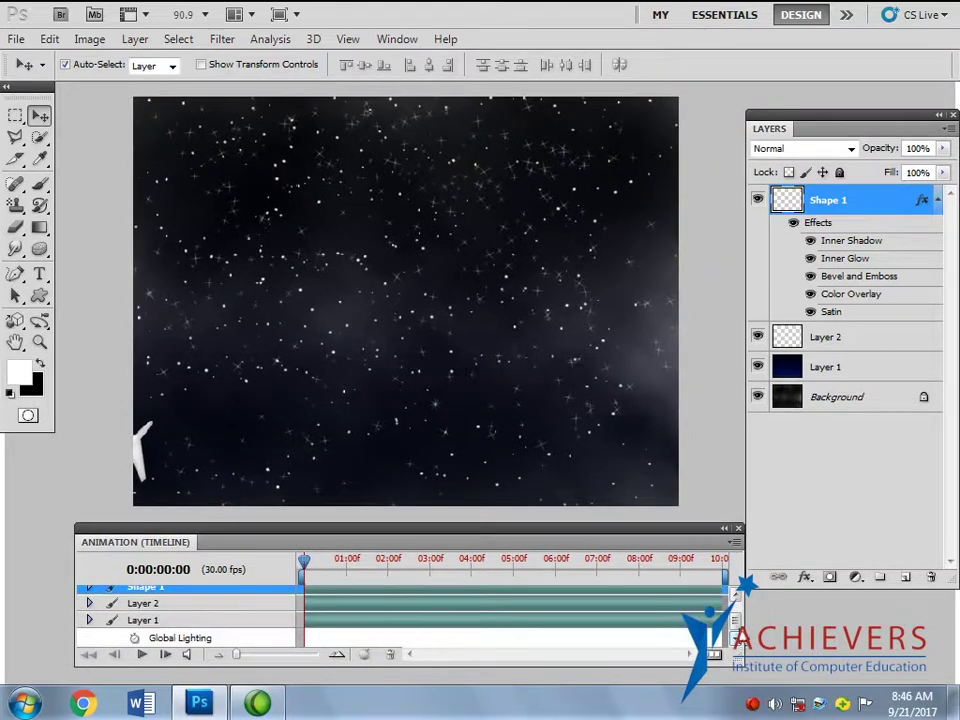
{"action": "scroll", "coordinate": [737, 596], "scroll_direction": "up", "scroll_amount": 3}
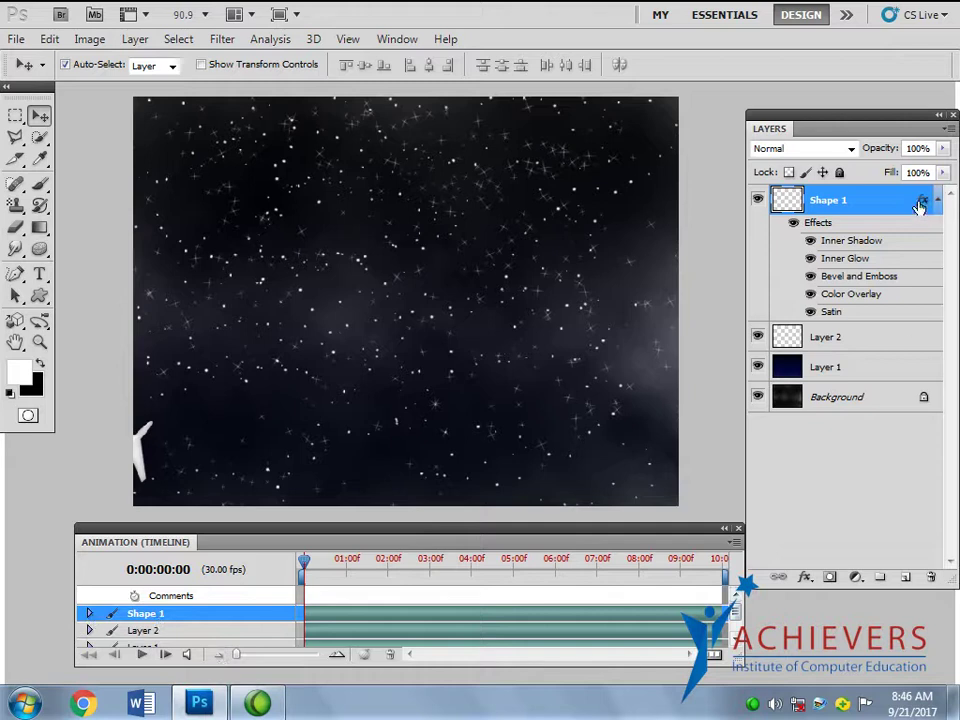
- Keyframe Shape 1's Position from lower left at 0:00 to the top-right corner near 4 seconds
{"action": "left_click", "coordinate": [89, 614]}
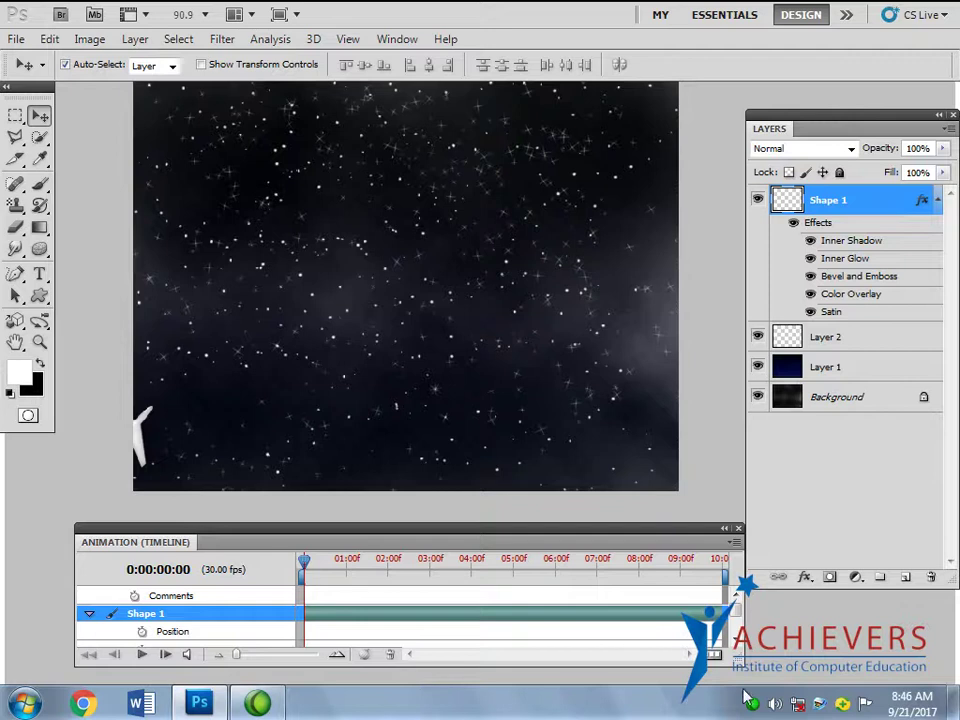
{"action": "scroll", "coordinate": [737, 648], "scroll_direction": "down", "scroll_amount": 1}
{"action": "scroll", "coordinate": [737, 648], "scroll_direction": "down", "scroll_amount": 1}
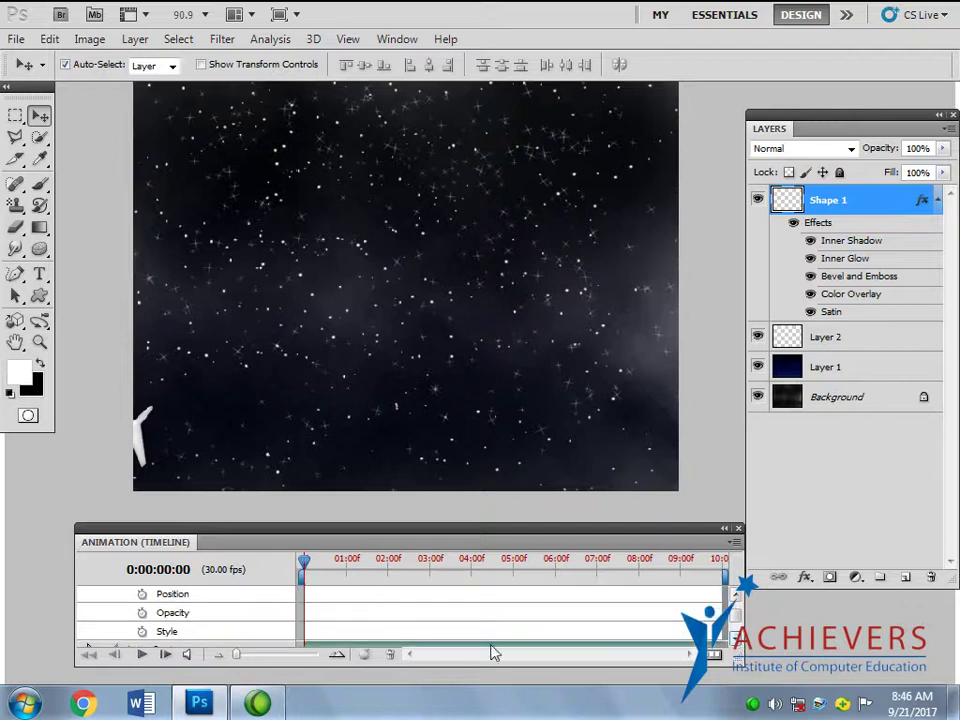
{"action": "left_click", "coordinate": [142, 595]}
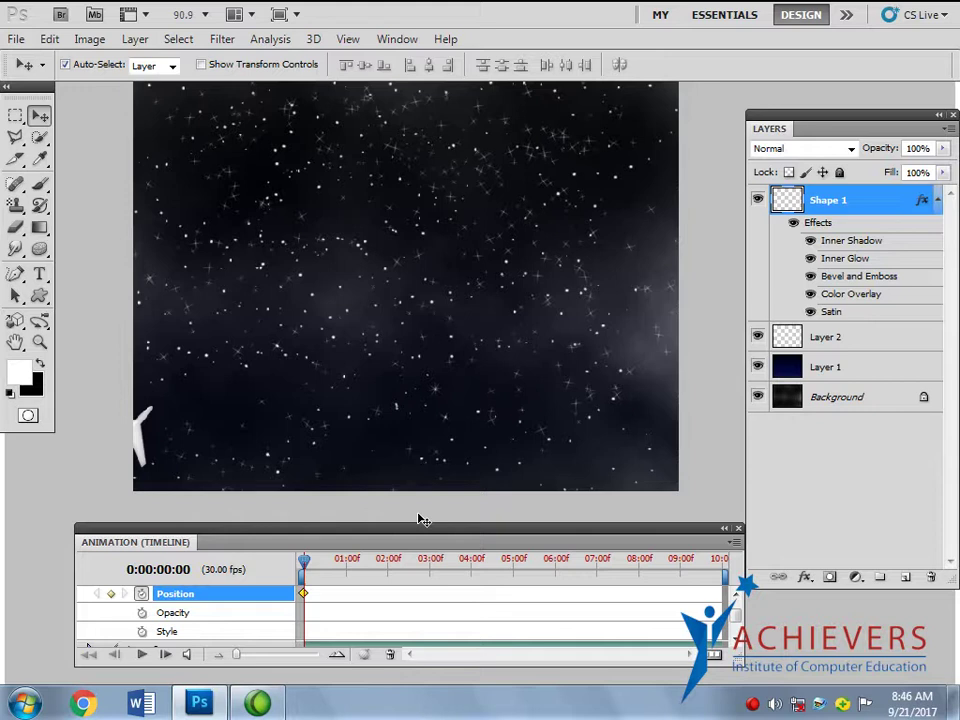
{"action": "mouse_move", "coordinate": [312, 568]}
{"action": "left_mouse_down"}
{"action": "mouse_move", "coordinate": [354, 570]}
{"action": "mouse_move", "coordinate": [305, 572]}
{"action": "left_mouse_up"}
{"action": "left_click_drag", "start_coordinate": [310, 573], "coordinate": [473, 558]}
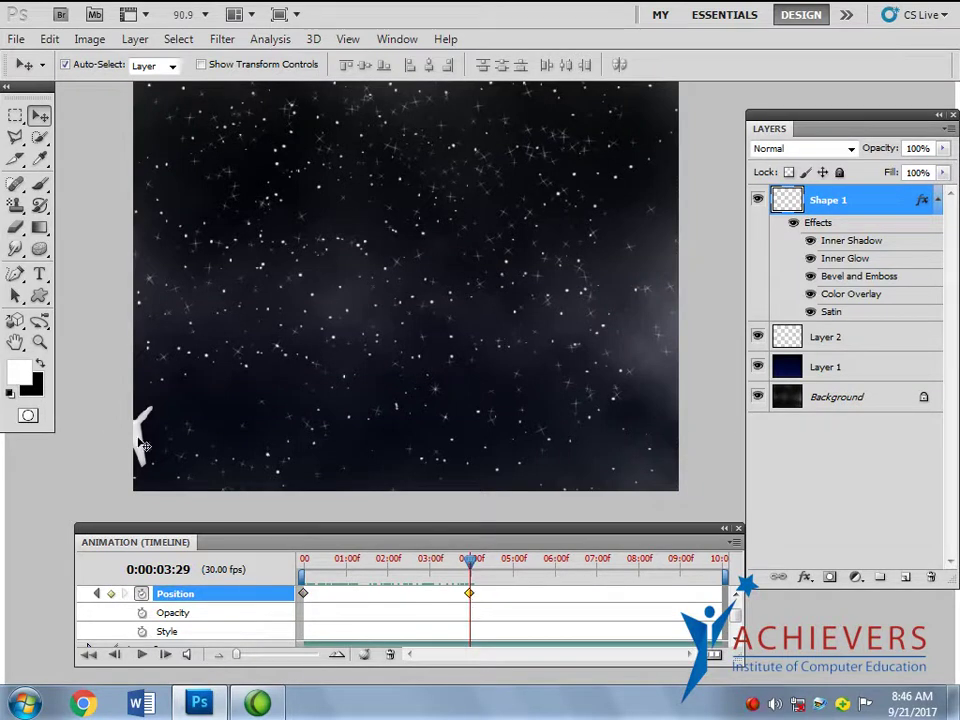
{"action": "mouse_move", "coordinate": [143, 445]}
{"action": "left_mouse_down"}
{"action": "mouse_move", "coordinate": [665, 122]}
{"action": "mouse_move", "coordinate": [668, 92]}
{"action": "left_mouse_up"}
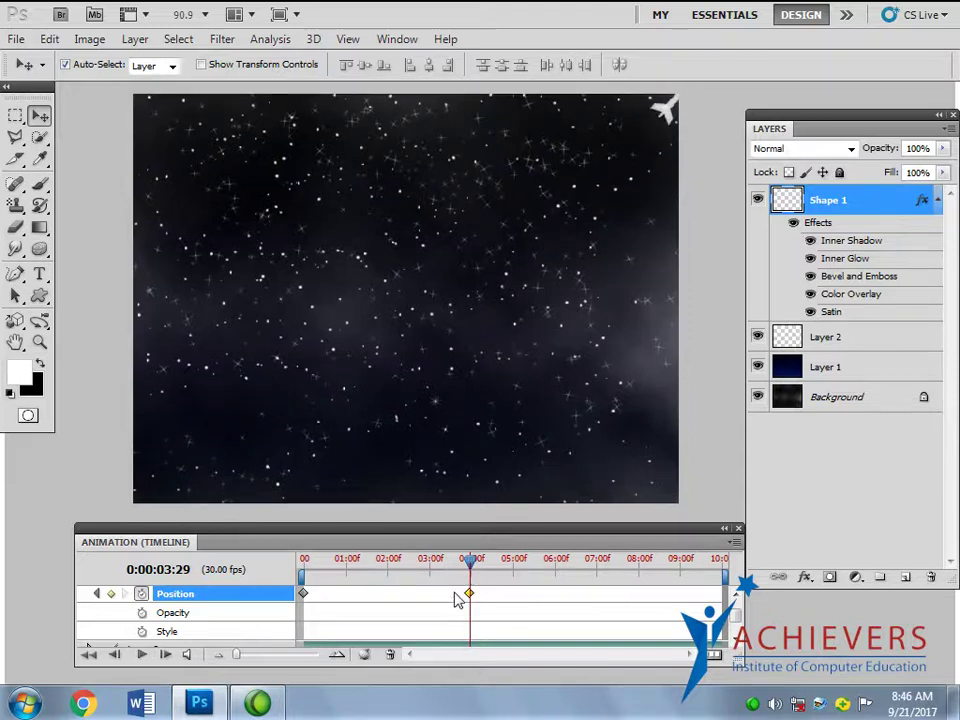
{"action": "left_click_drag", "start_coordinate": [676, 119], "coordinate": [686, 101]}
{"action": "left_click_drag", "start_coordinate": [468, 566], "coordinate": [304, 566]}
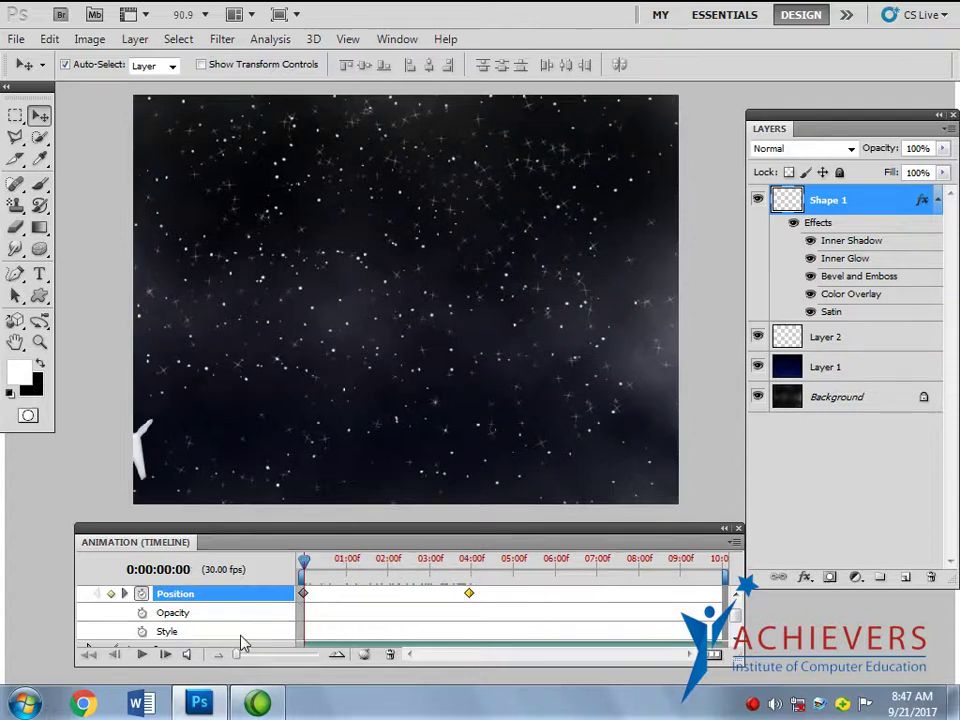
- Play the timeline while shifting the end keyframe to about 3 seconds
{"action": "left_click", "coordinate": [141, 654]}
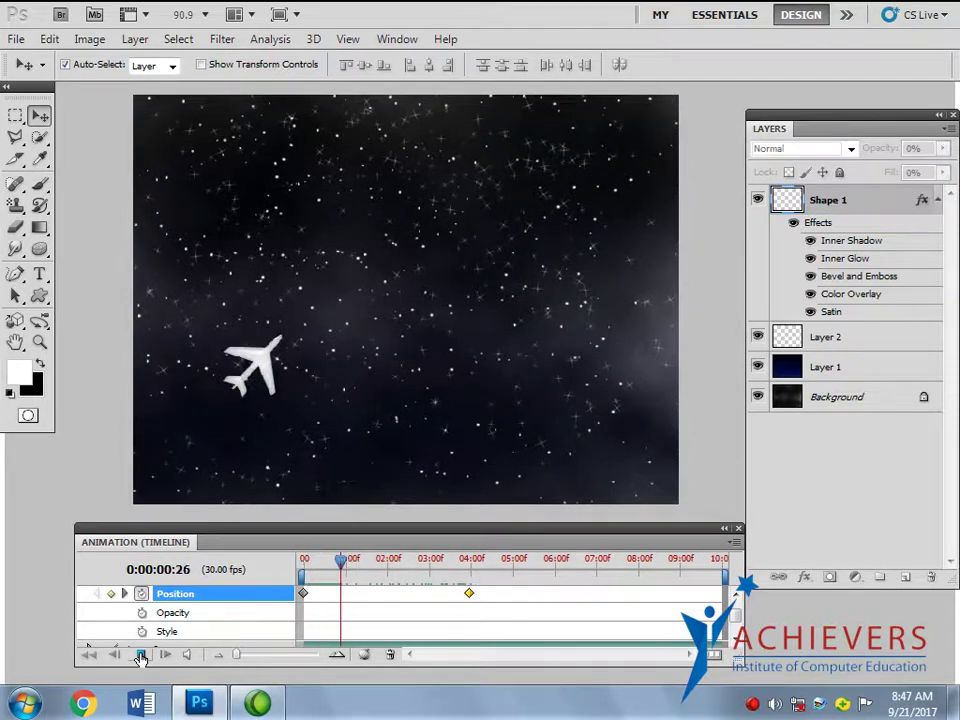
{"action": "left_click", "coordinate": [139, 655]}
{"action": "mouse_move", "coordinate": [469, 597]}
{"action": "left_mouse_down"}
{"action": "mouse_move", "coordinate": [369, 596]}
{"action": "mouse_move", "coordinate": [303, 562]}
{"action": "left_mouse_up"}
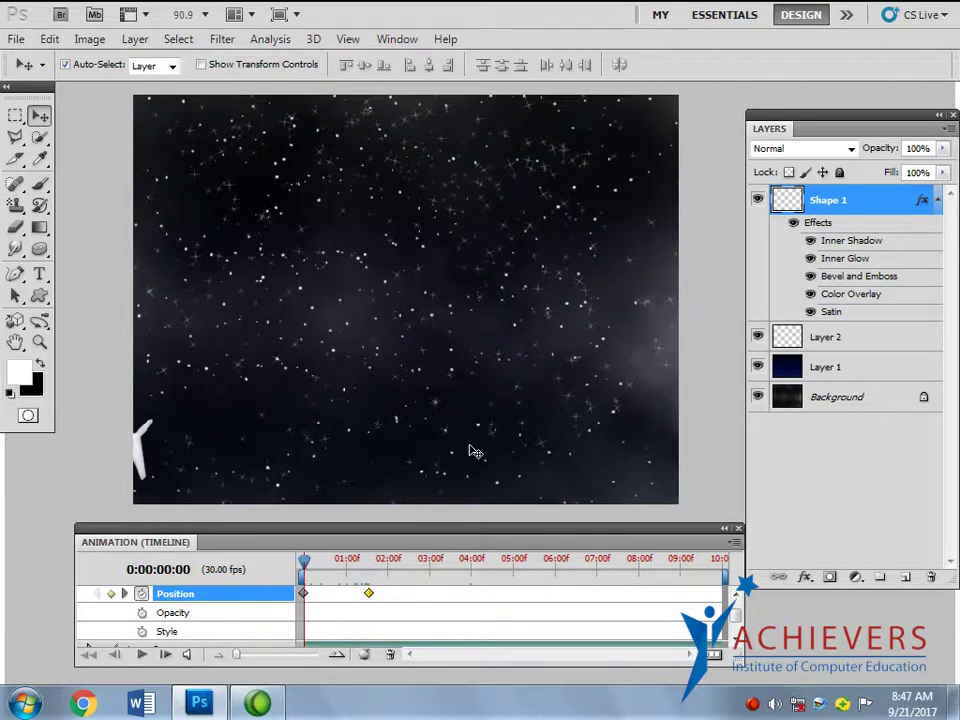
{"action": "key", "text": "space"}
{"action": "key", "text": "space"}
{"action": "mouse_move", "coordinate": [370, 594]}
{"action": "left_mouse_down"}
{"action": "mouse_move", "coordinate": [428, 596]}
{"action": "mouse_move", "coordinate": [302, 561]}
{"action": "left_mouse_up"}
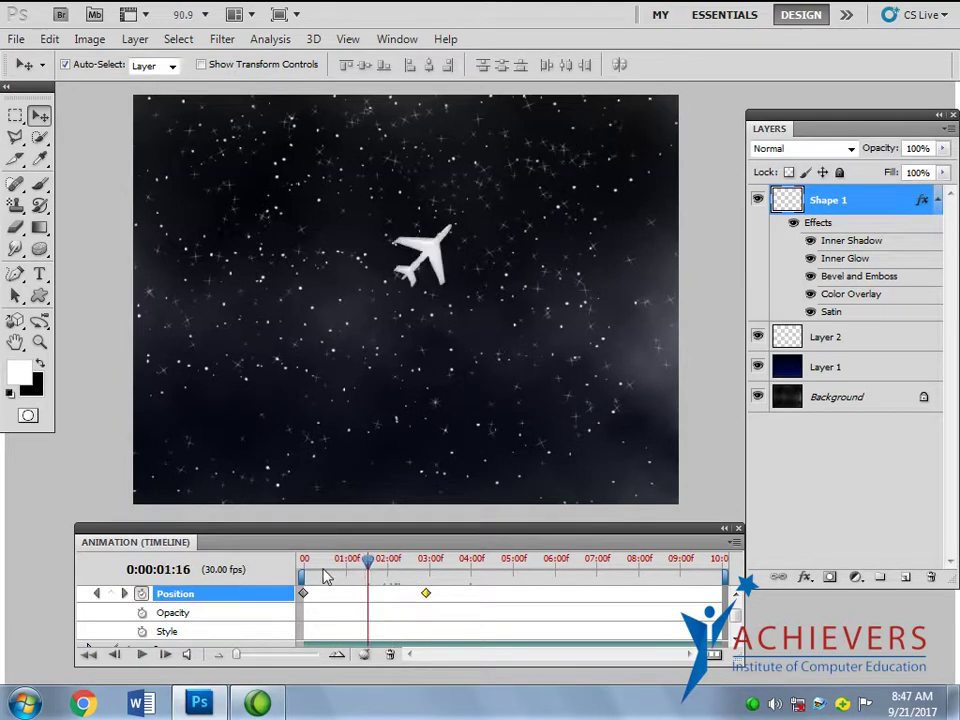
{"action": "key", "text": "space"}
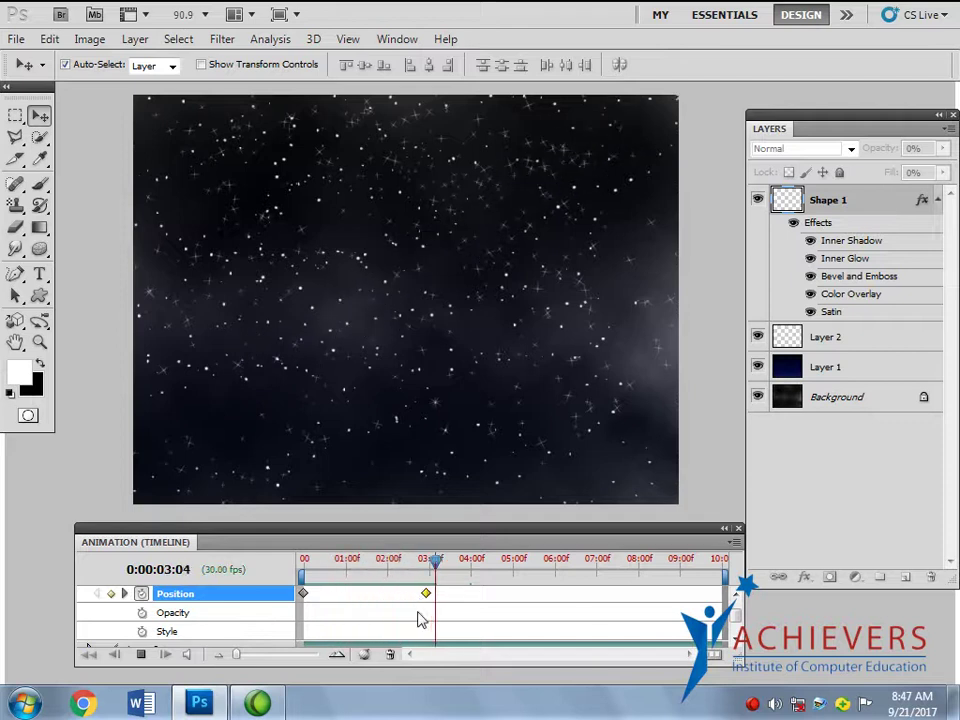
{"action": "key", "text": "space"}
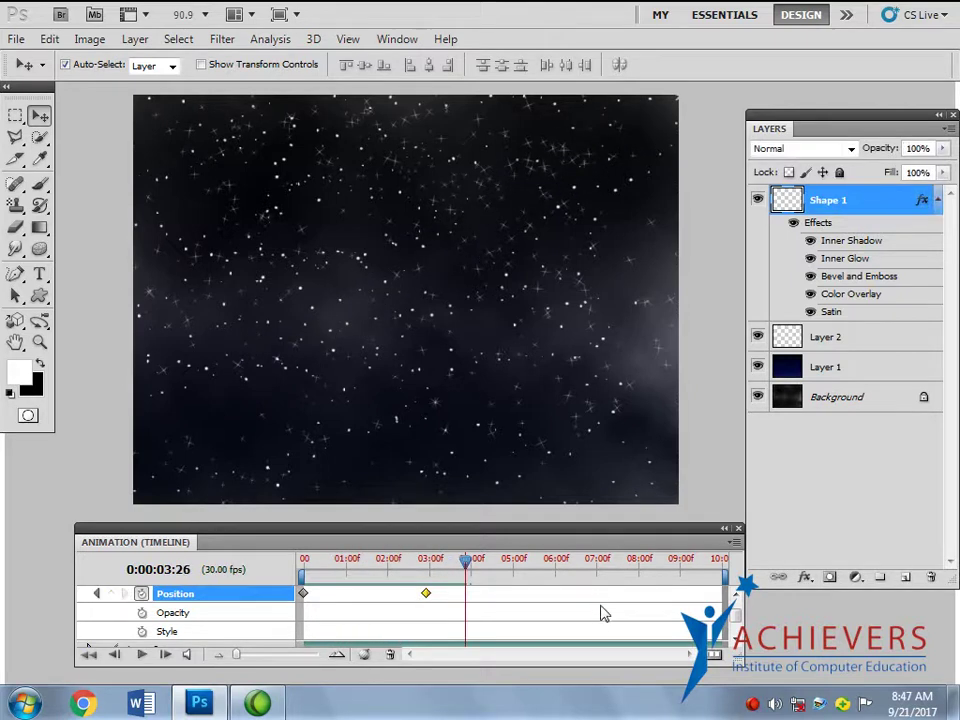
- Trim the work area to end just after 3 seconds and replay from the start
{"action": "left_click_drag", "start_coordinate": [725, 577], "coordinate": [437, 572]}
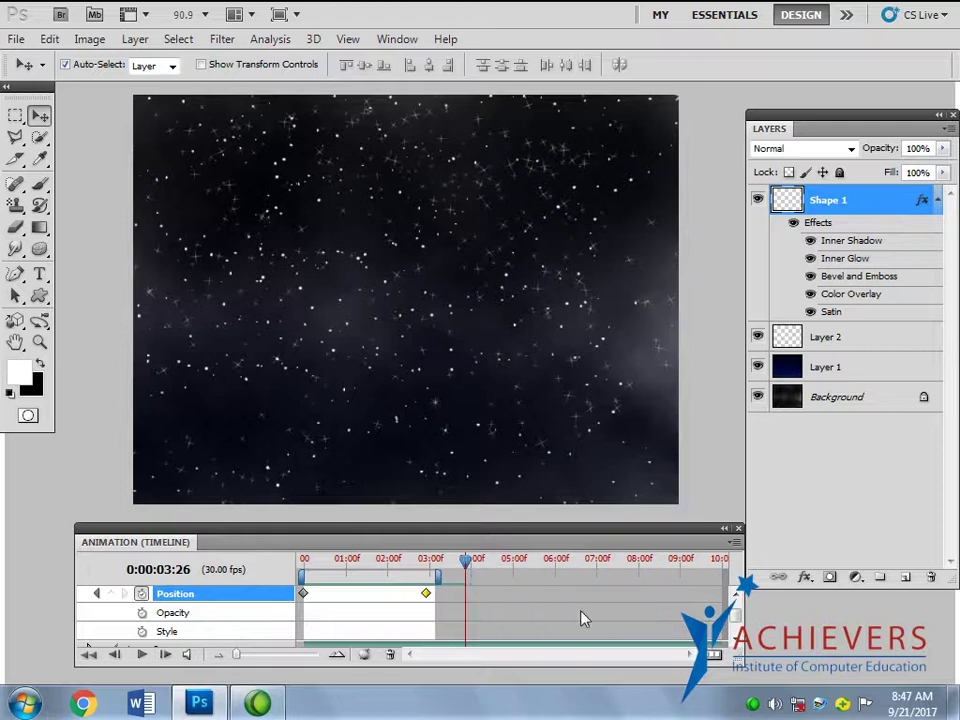
{"action": "left_click_drag", "start_coordinate": [465, 567], "coordinate": [272, 574]}
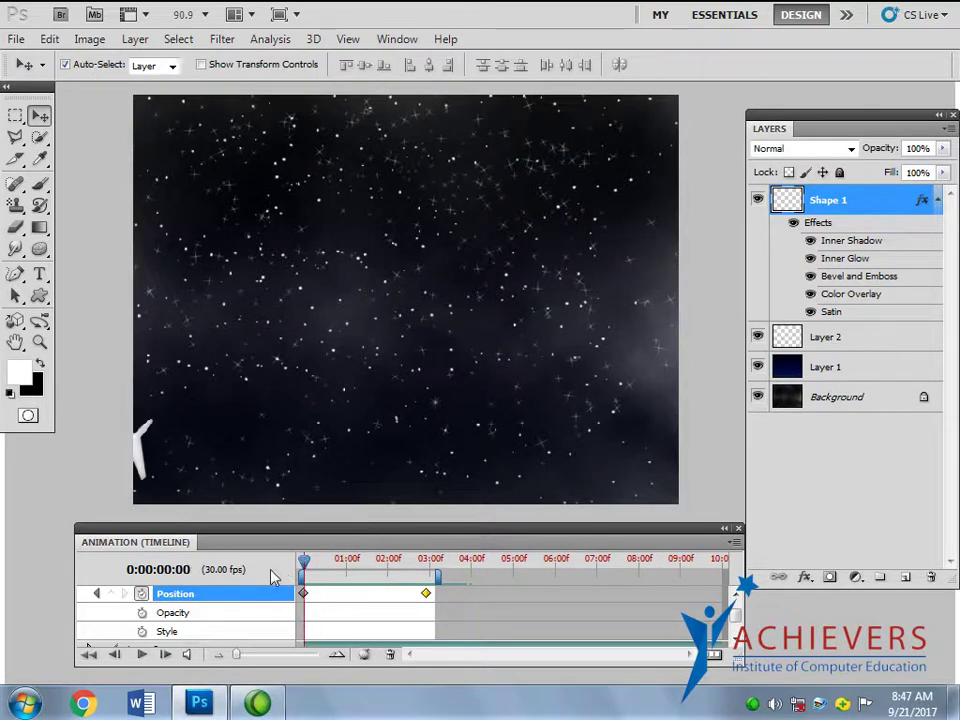
{"action": "left_click", "coordinate": [143, 655]}
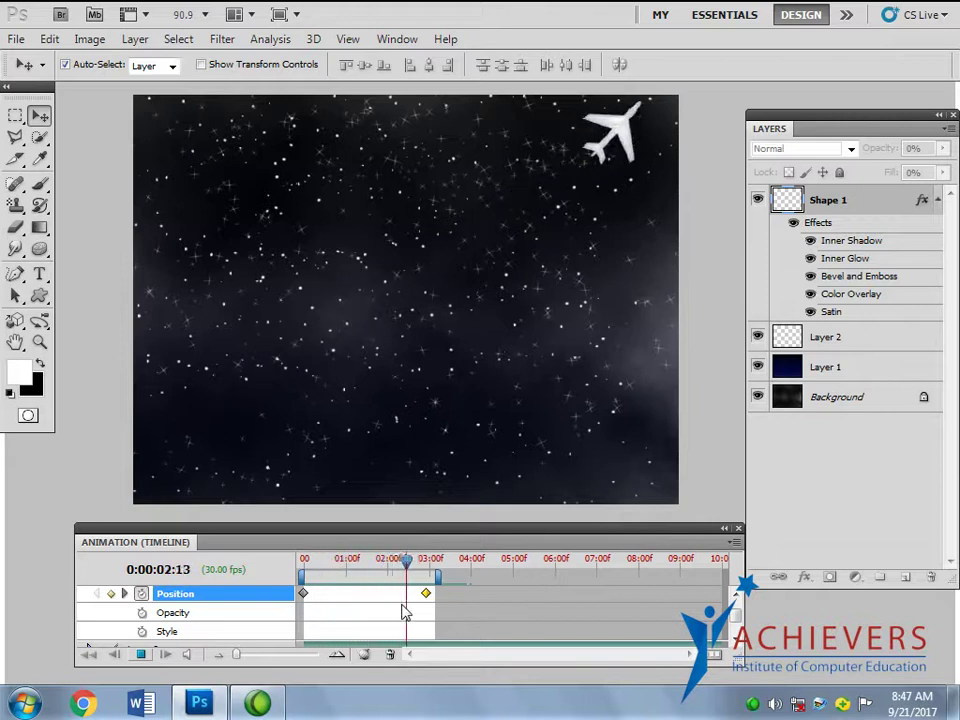
{"action": "key", "text": "space"}
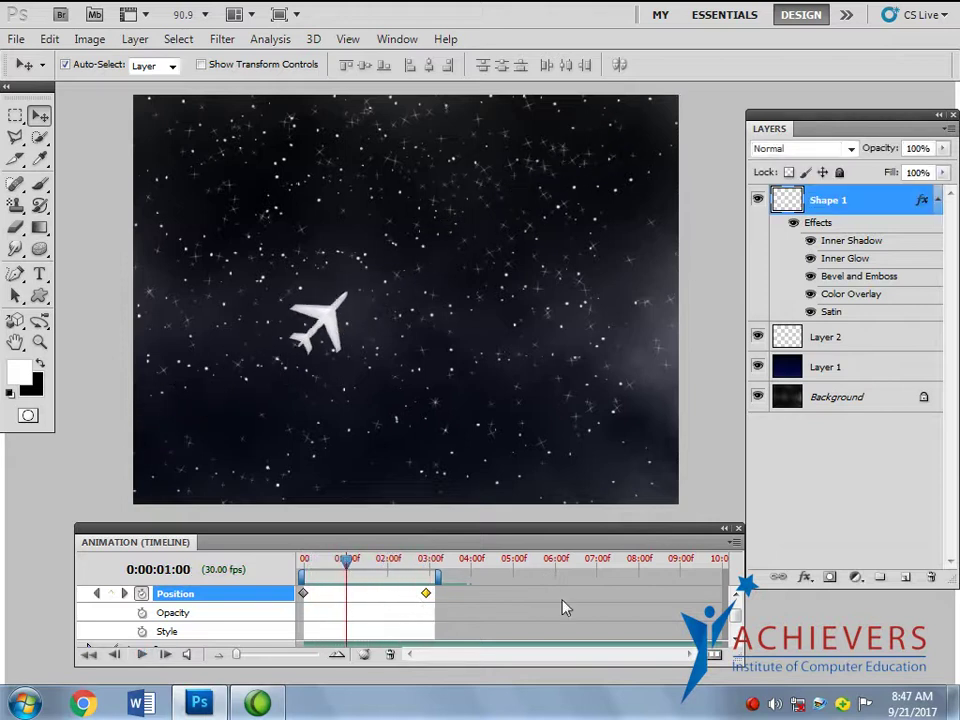
{"action": "left_click", "coordinate": [16, 41]}
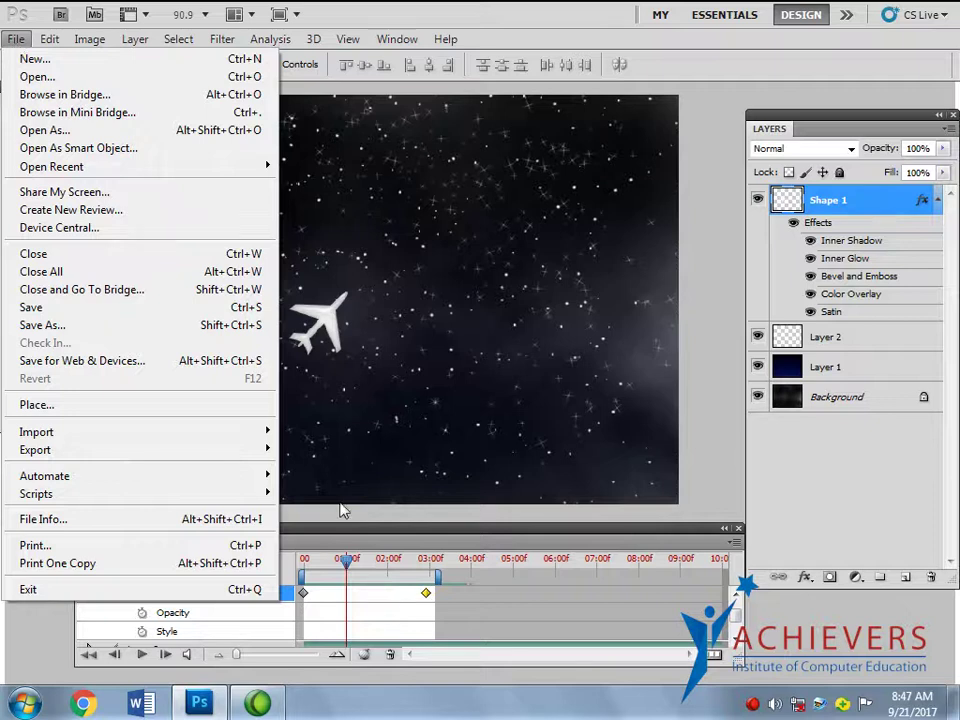
- Move the airplane's final Position keyframe to 02:00 and open Save for Web & Devices
{"action": "left_click", "coordinate": [422, 602]}
{"action": "mouse_move", "coordinate": [424, 594]}
{"action": "left_mouse_down"}
{"action": "mouse_move", "coordinate": [382, 596]}
{"action": "mouse_move", "coordinate": [404, 577]}
{"action": "left_mouse_up"}
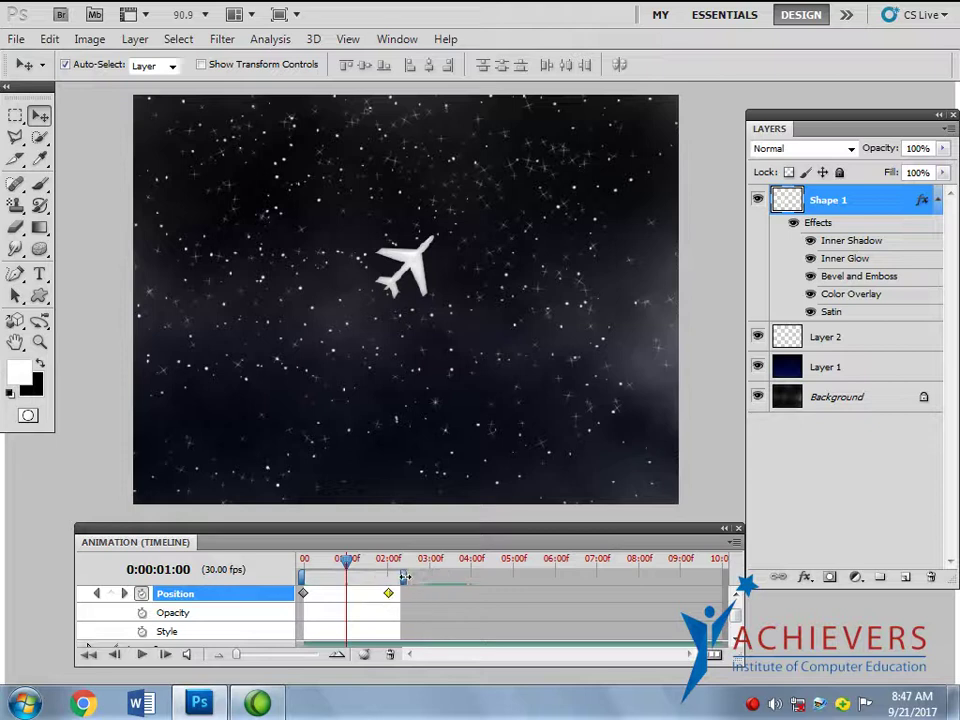
{"action": "left_click", "coordinate": [14, 38]}
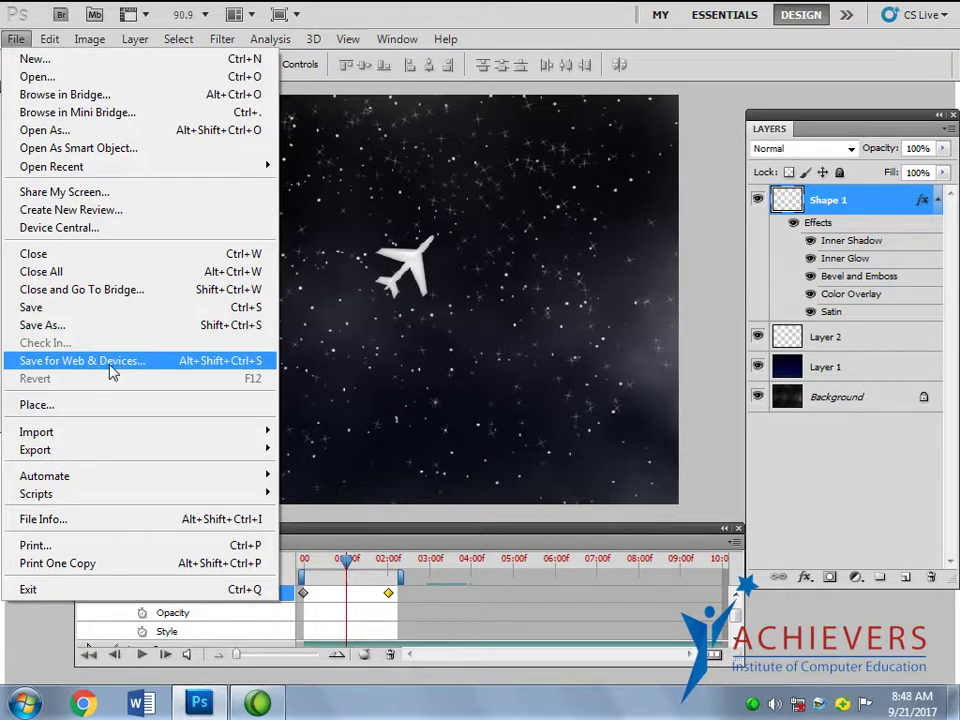
{"action": "left_click", "coordinate": [115, 362]}
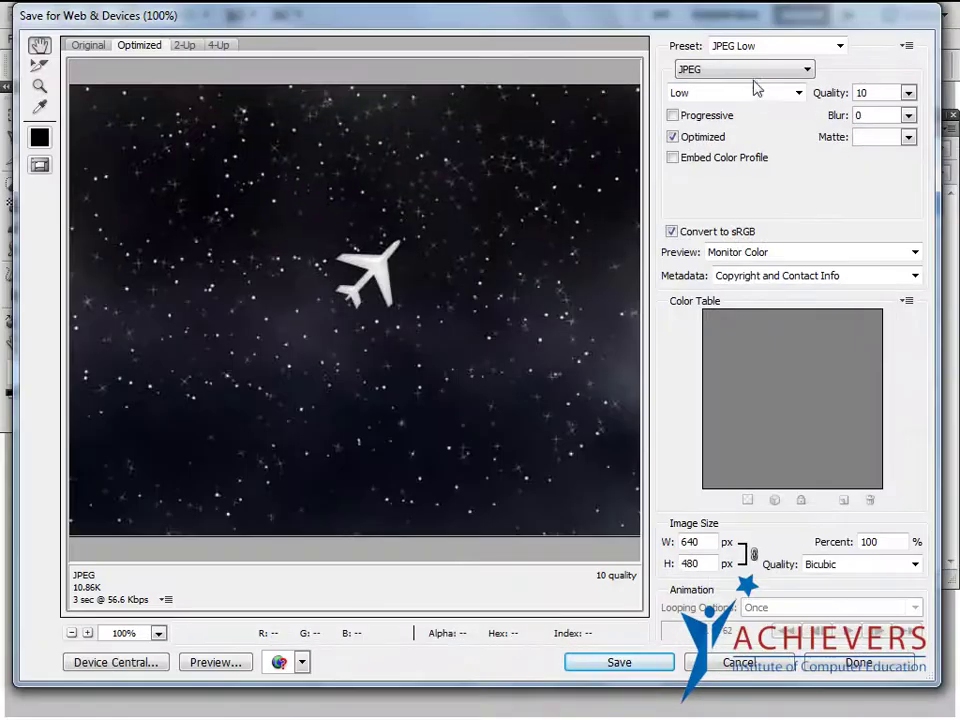
- Export as GIF at 80% size (512×384 px) with 128 colours and proceed to Save
{"action": "left_click", "coordinate": [750, 70]}
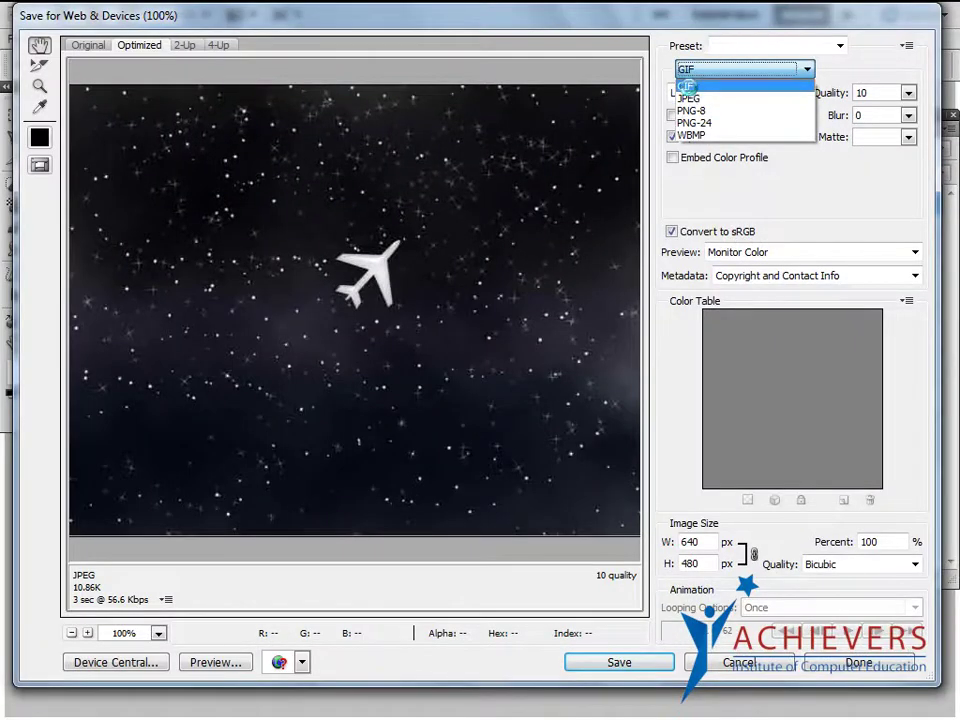
{"action": "left_click", "coordinate": [686, 86]}
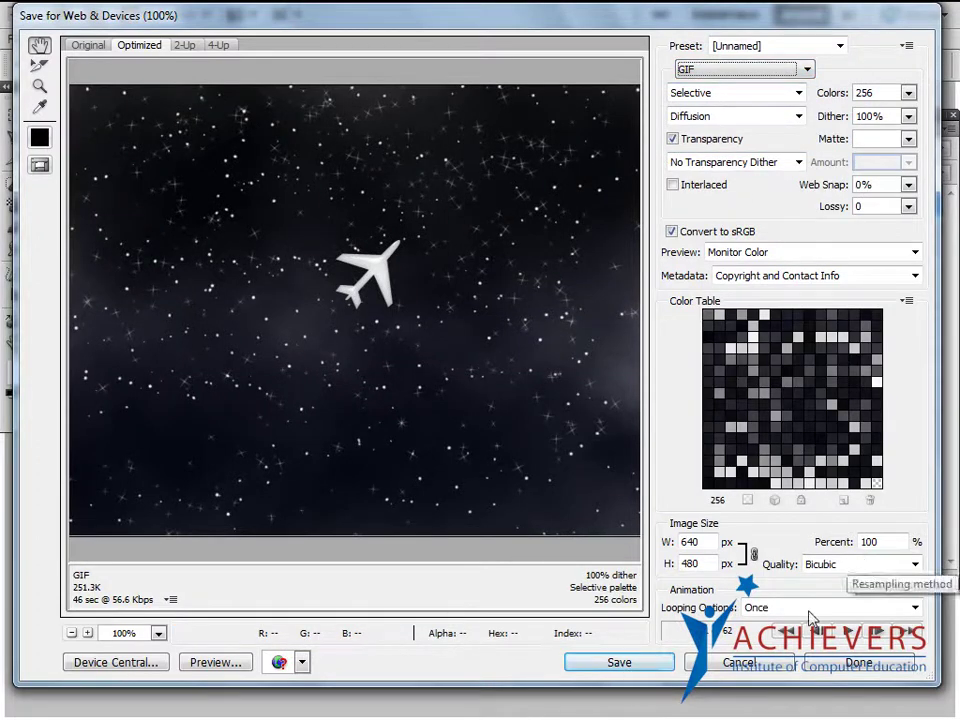
{"action": "left_click", "coordinate": [868, 541]}
{"action": "type", "text": "80"}
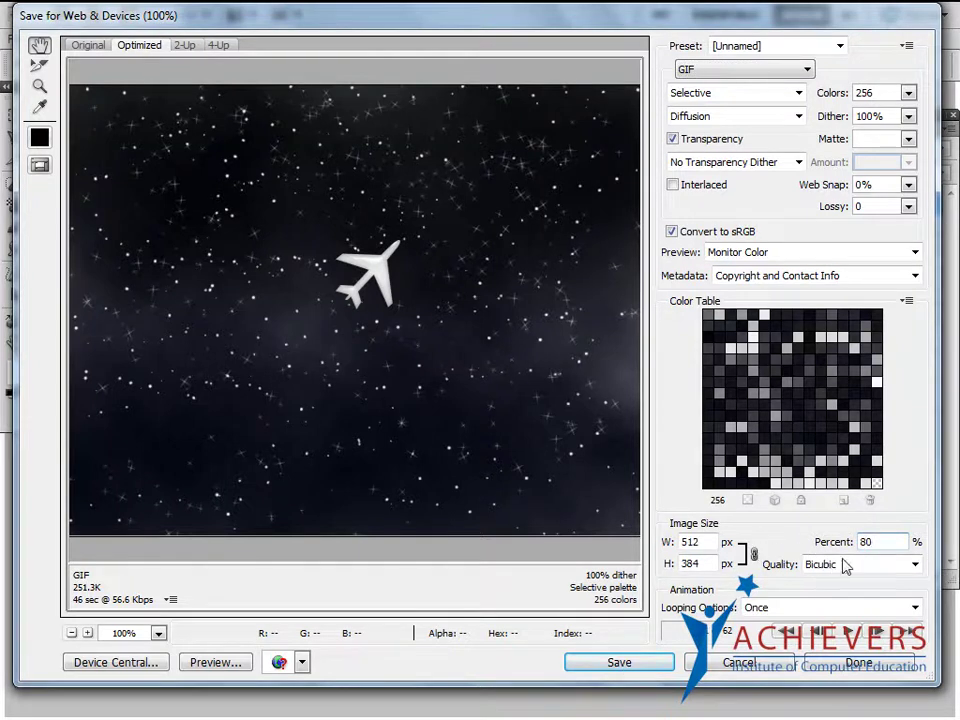
{"action": "left_click", "coordinate": [908, 93]}
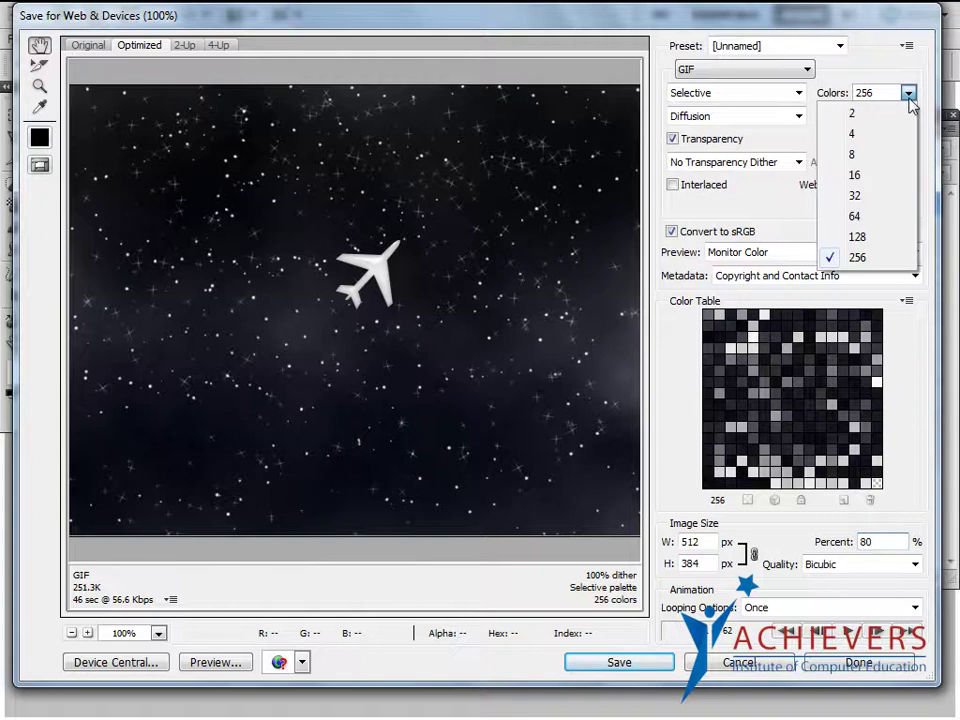
{"action": "left_click", "coordinate": [857, 237]}
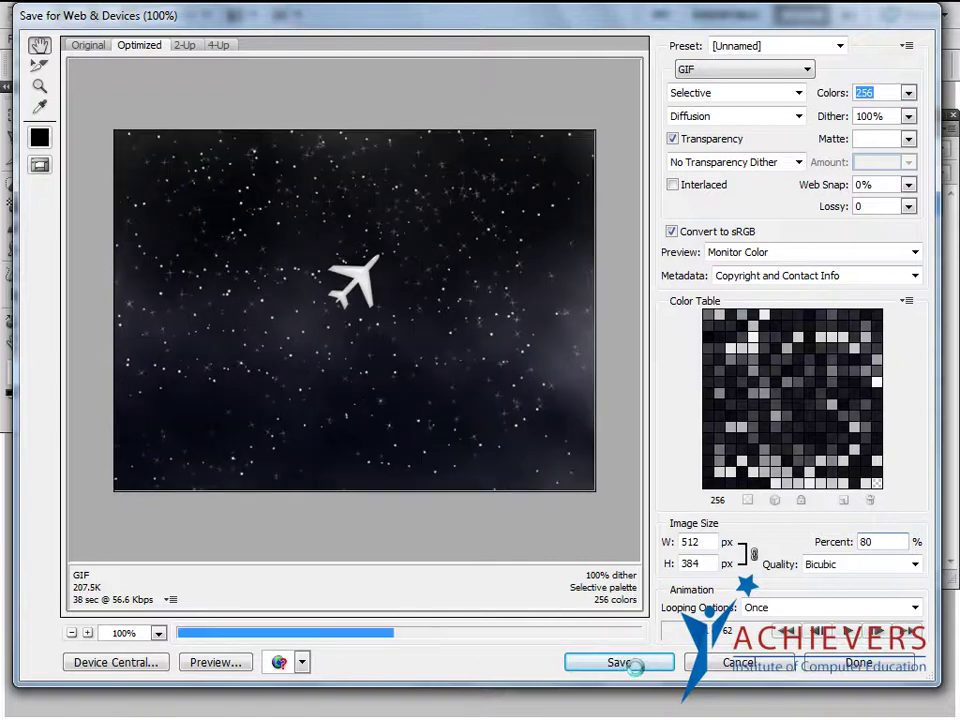
{"action": "type", "text": "128"}
{"action": "key", "text": "Return"}
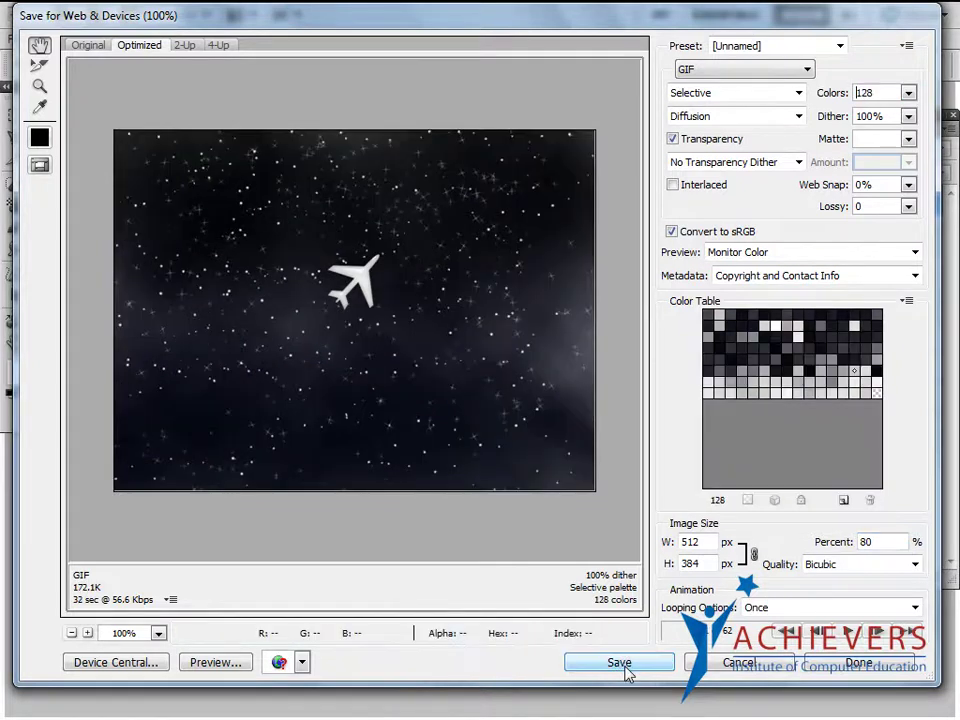
{"action": "left_click", "coordinate": [621, 663]}
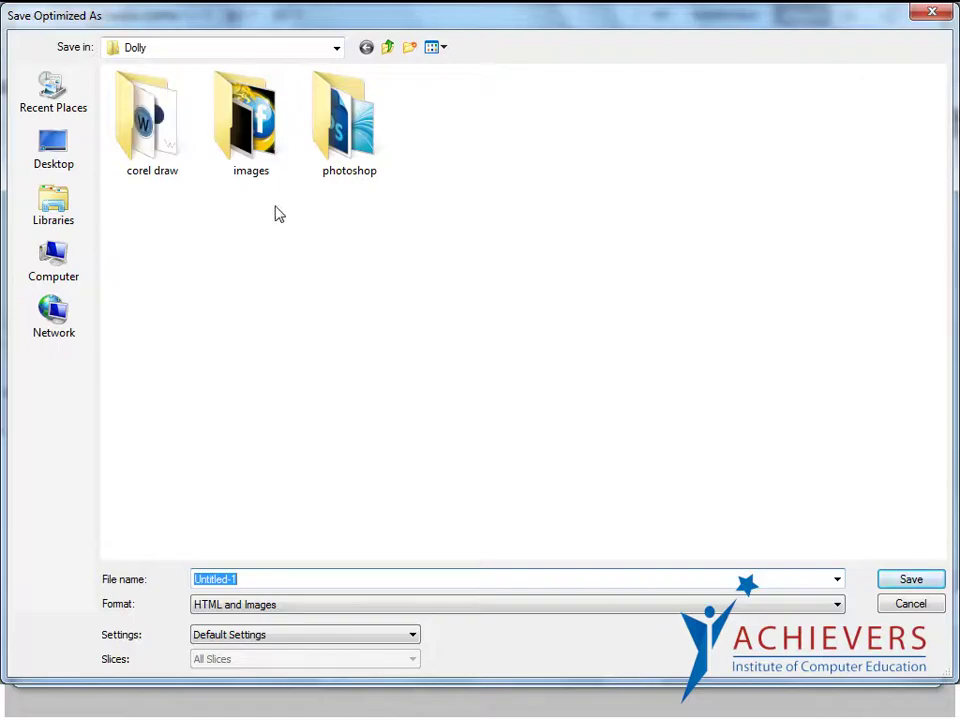
- Save the GIF to the Desktop in Images Only format, then minimize Photoshop
{"action": "left_click", "coordinate": [68, 170]}
{"action": "left_click", "coordinate": [305, 606]}
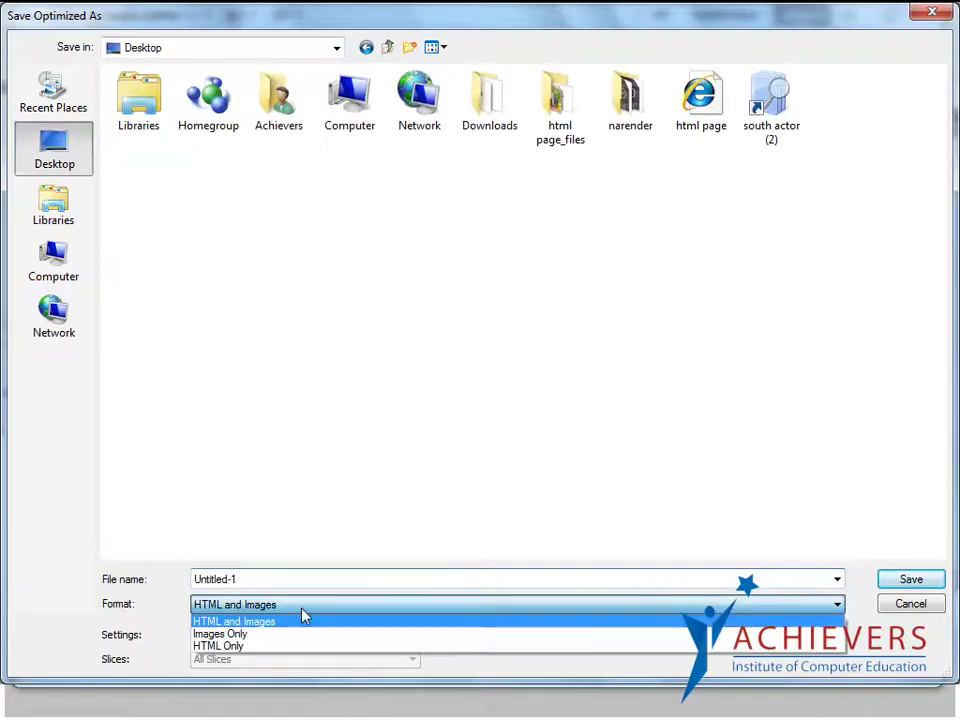
{"action": "left_click", "coordinate": [236, 635]}
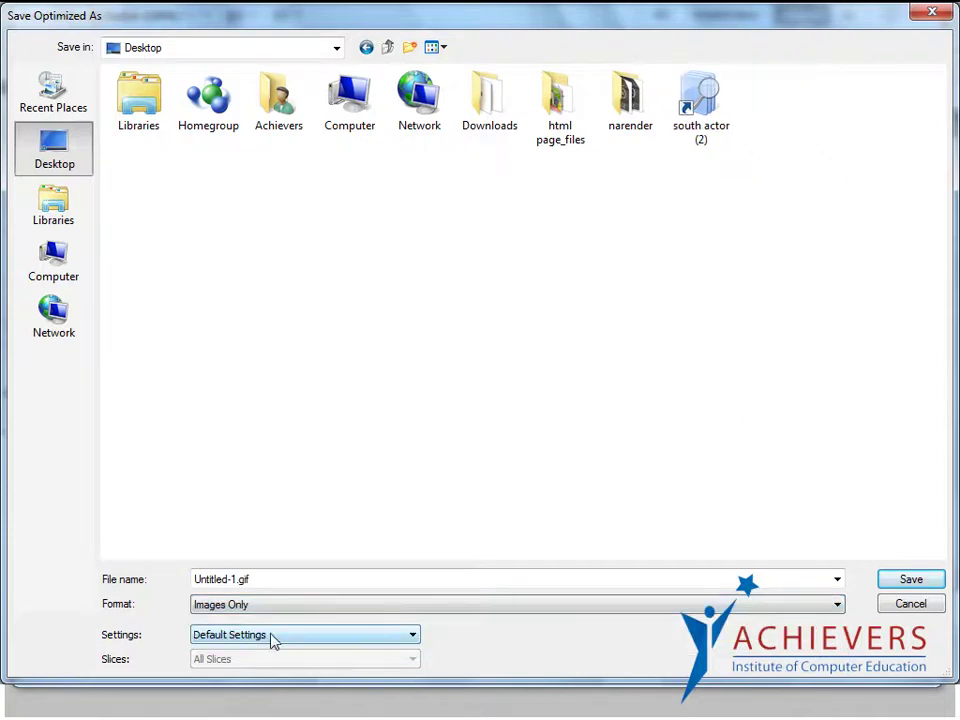
{"action": "left_click", "coordinate": [912, 584]}
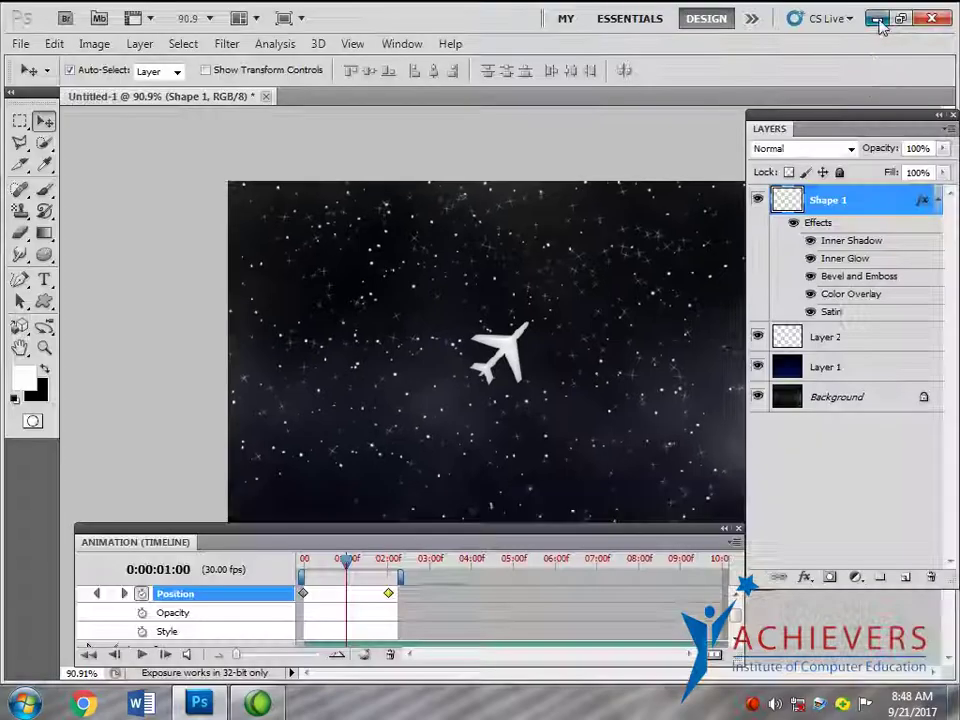
{"action": "left_click", "coordinate": [877, 19]}
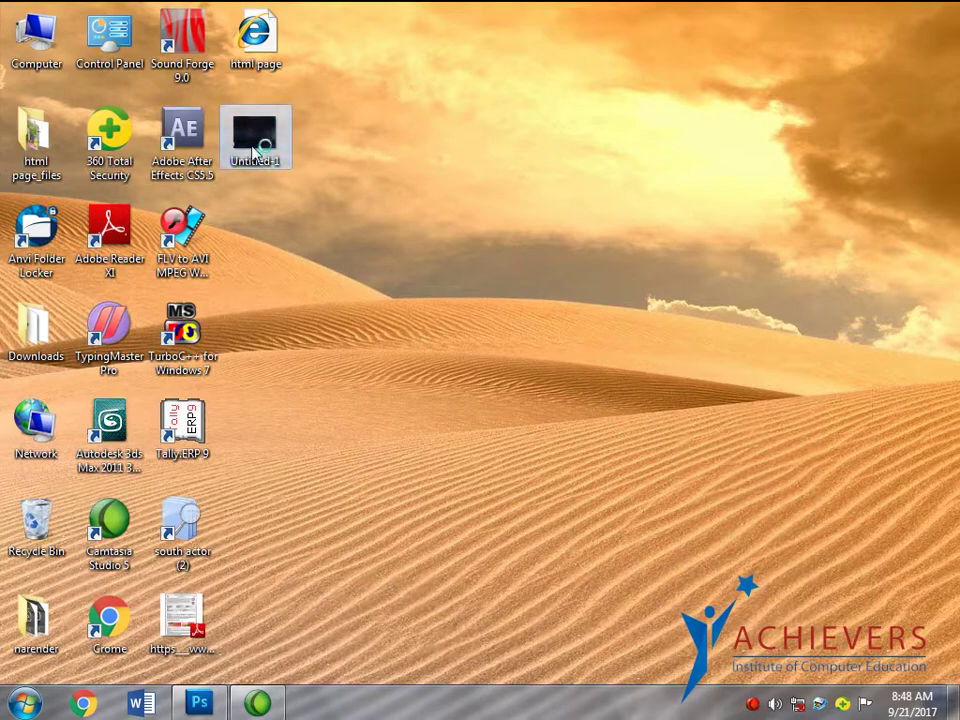
{"action": "double_click", "coordinate": [256, 151]}
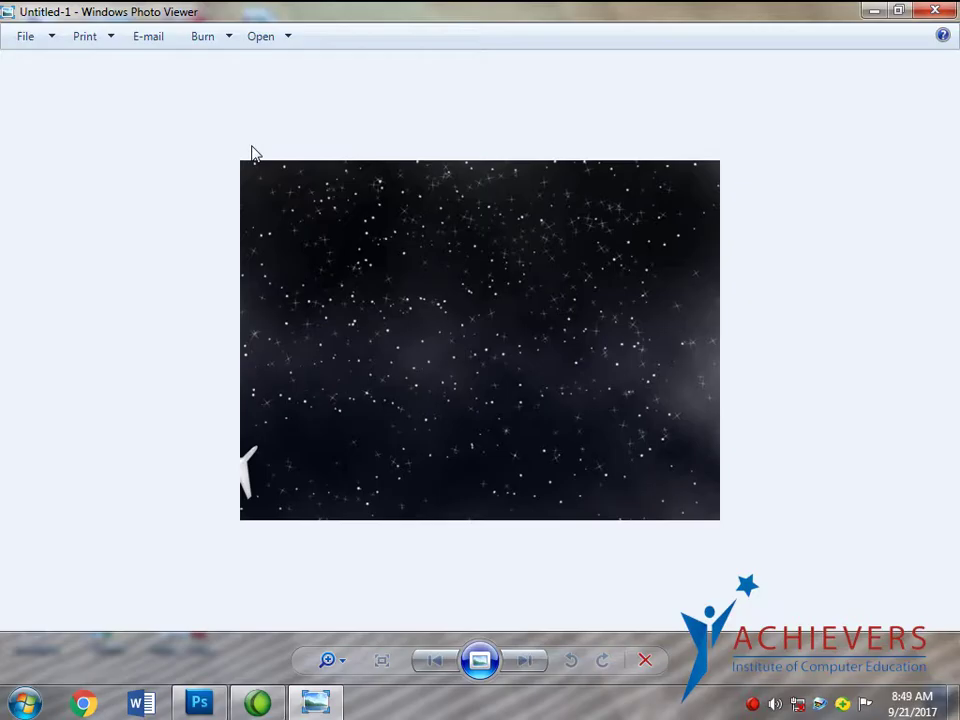
{"action": "left_click", "coordinate": [752, 703]}
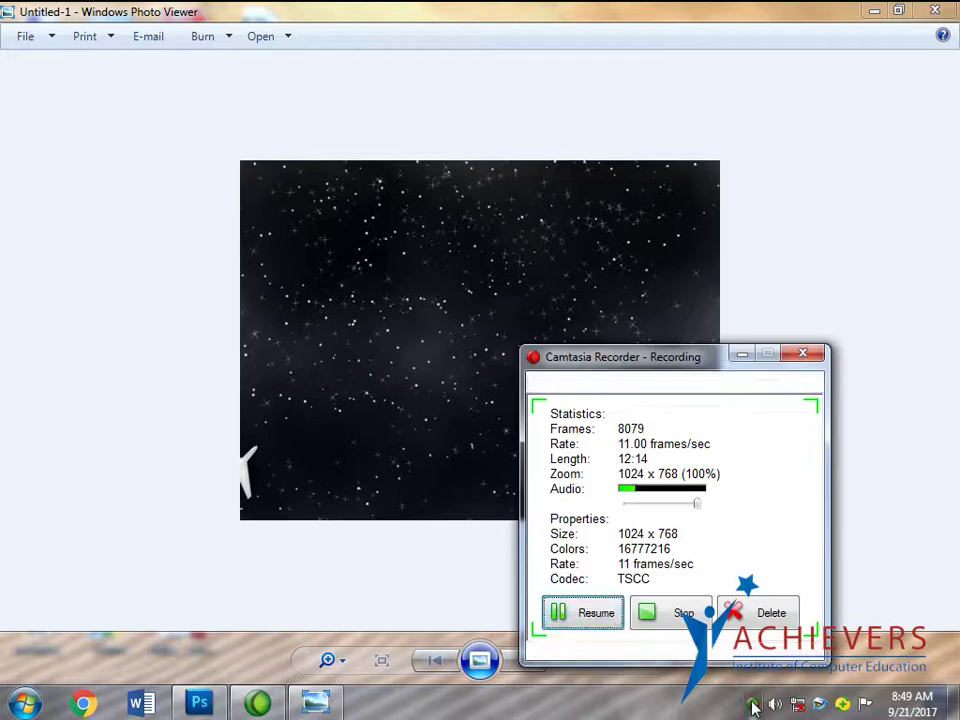
{"action": "left_click", "coordinate": [610, 625]}
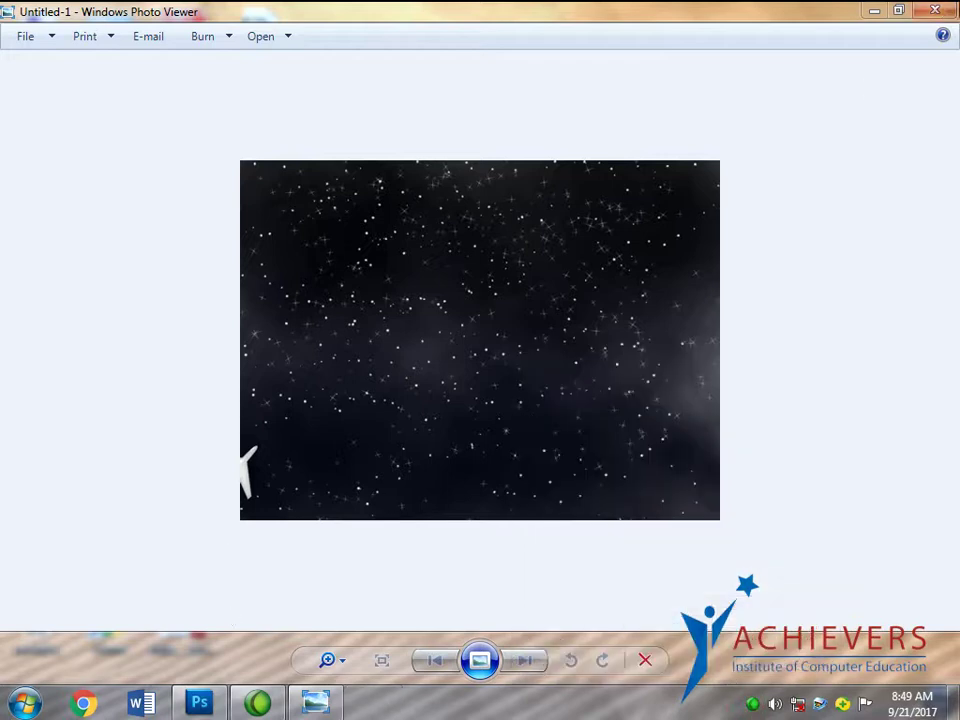
{"action": "key", "text": "alt+F4"}
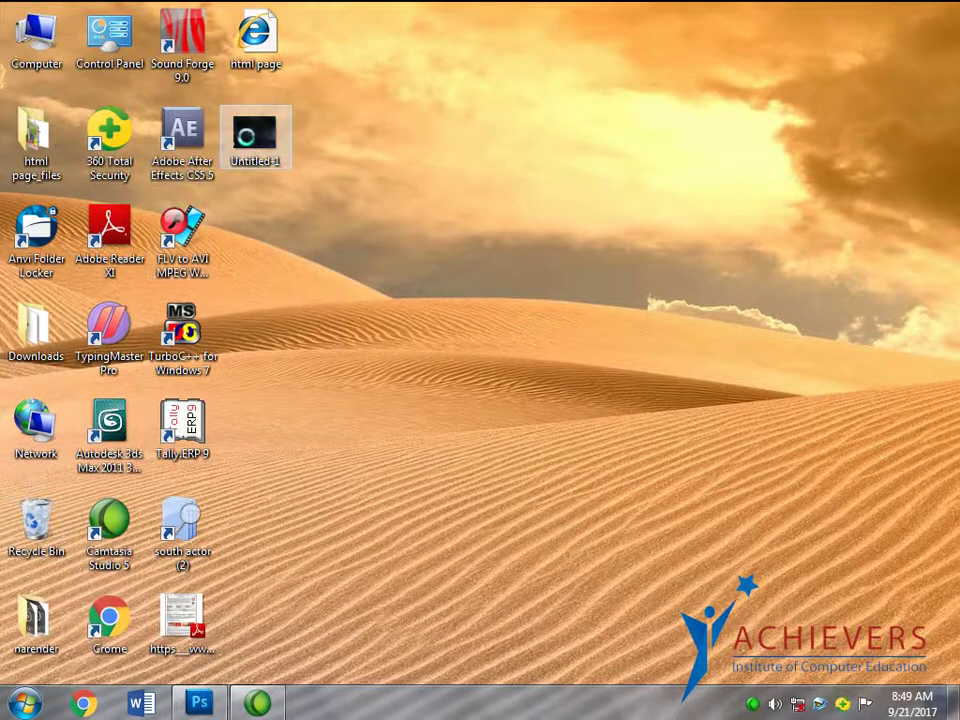
{"action": "right_click", "coordinate": [250, 135]}
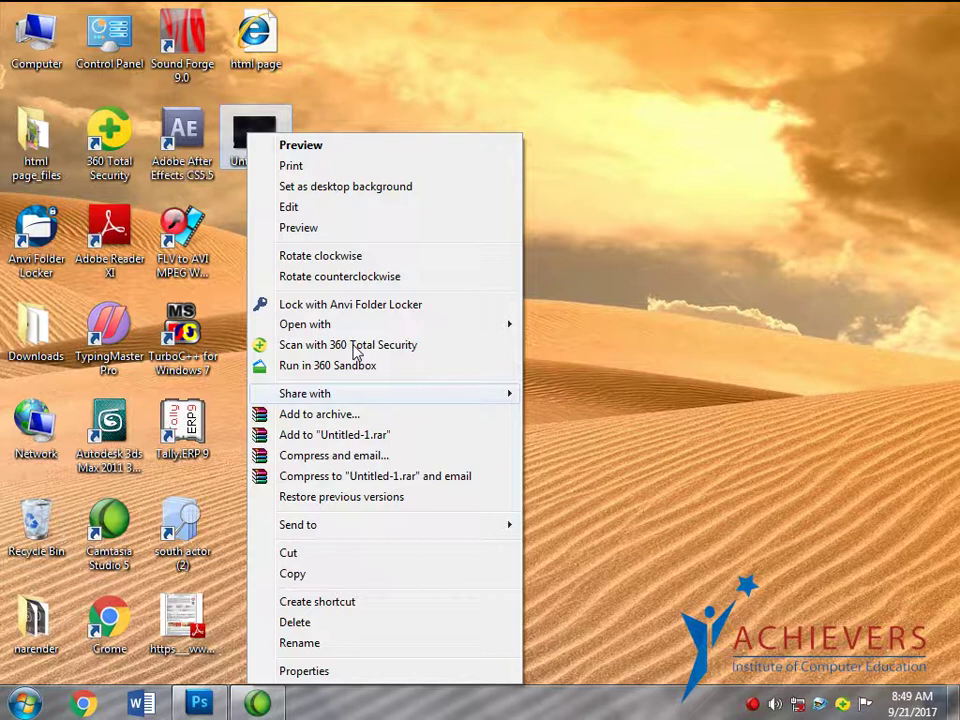
{"action": "mouse_move", "coordinate": [305, 324]}
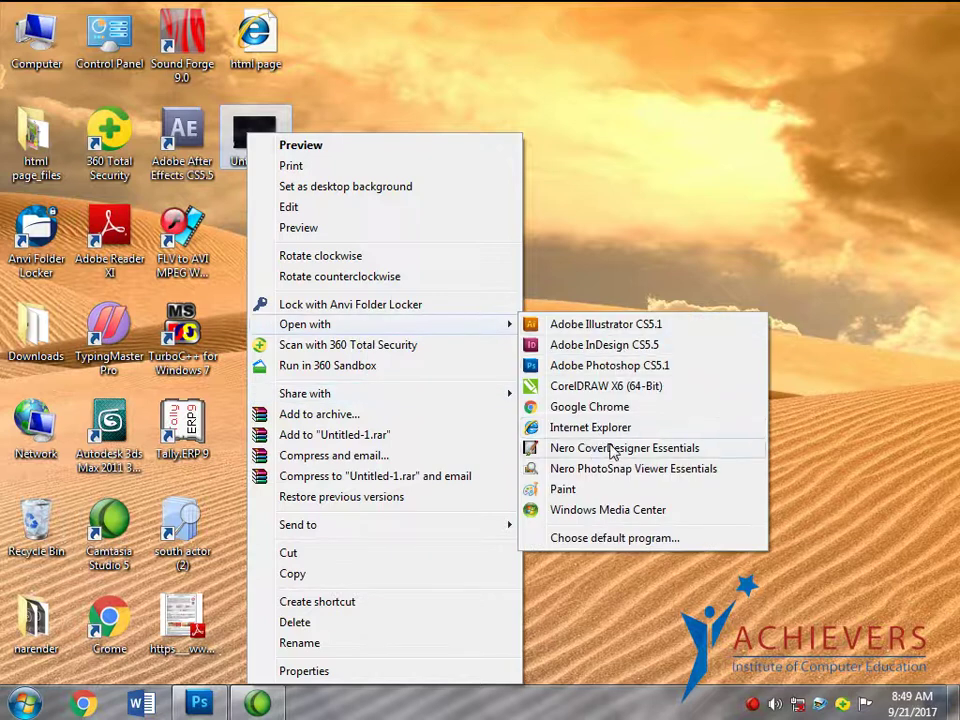
{"action": "left_click", "coordinate": [586, 428]}
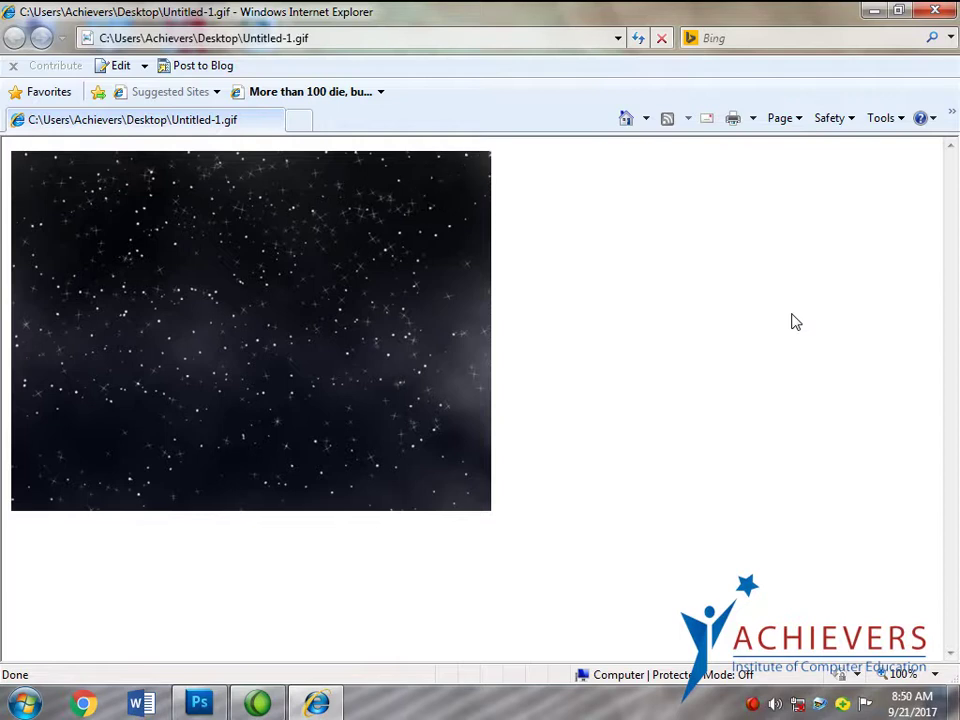
{"action": "left_click", "coordinate": [935, 12]}
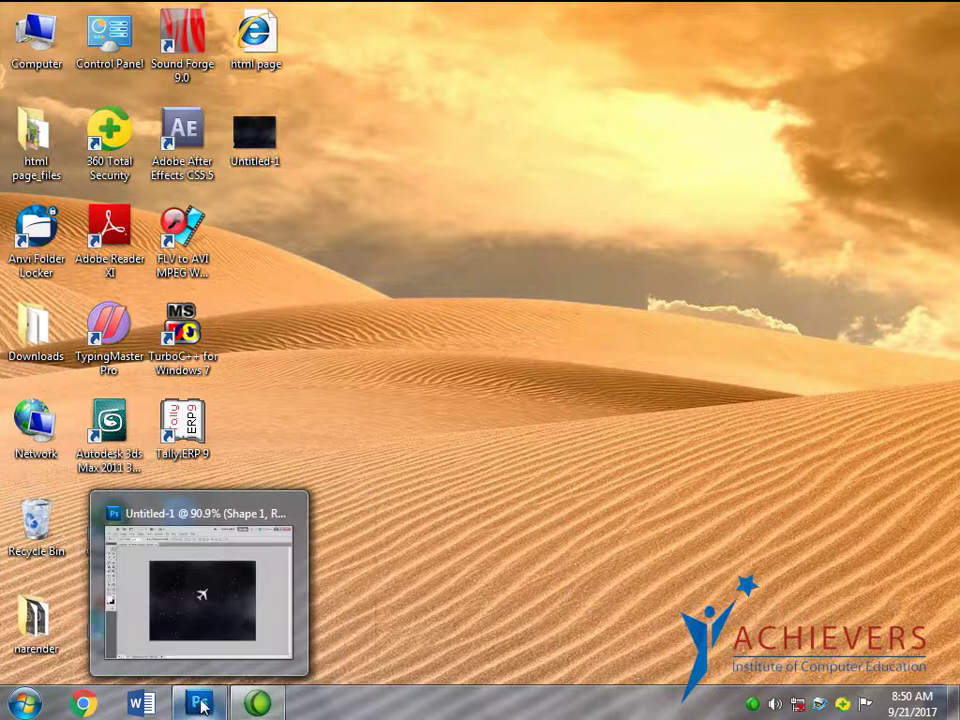
- Stop the Camtasia capture from its tray icon controls, ending the roughly 12:53 recording
{"action": "left_click", "coordinate": [752, 703]}
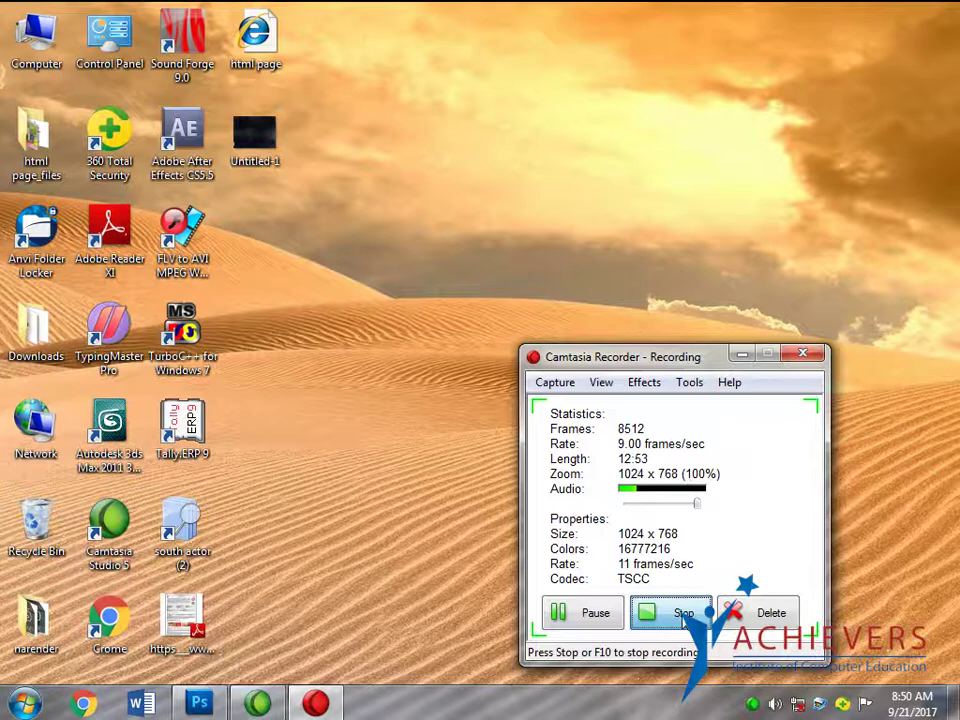
{"action": "left_click", "coordinate": [684, 617]}
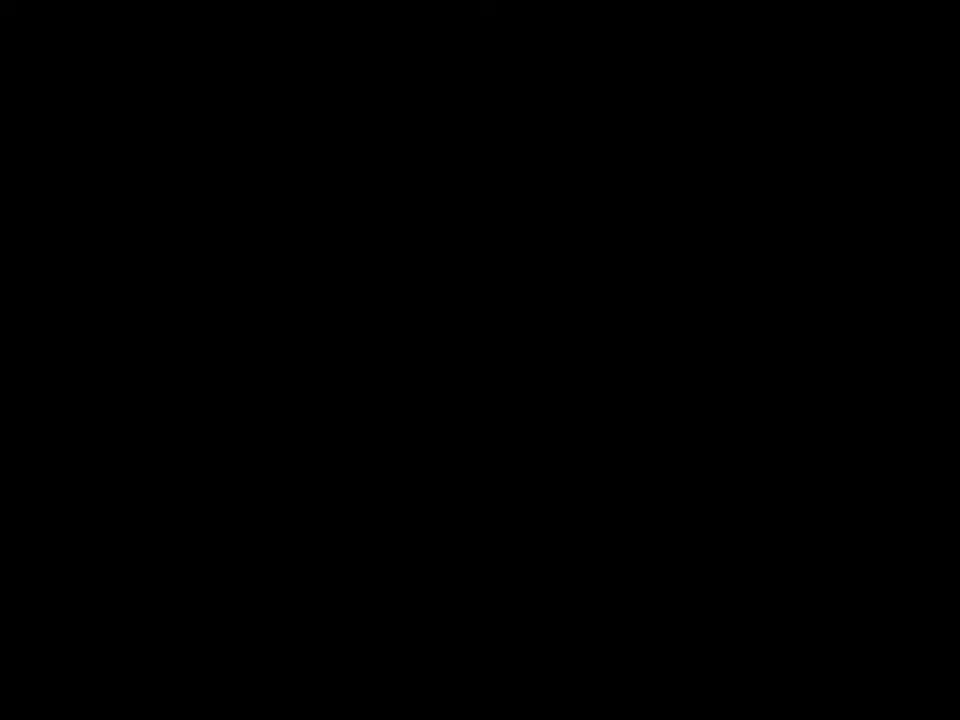